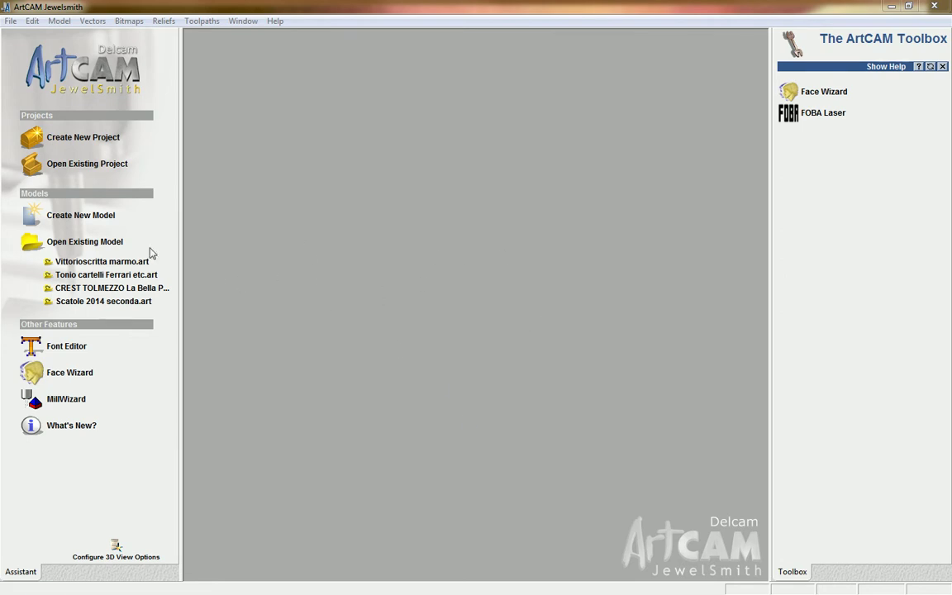
click(95, 217)
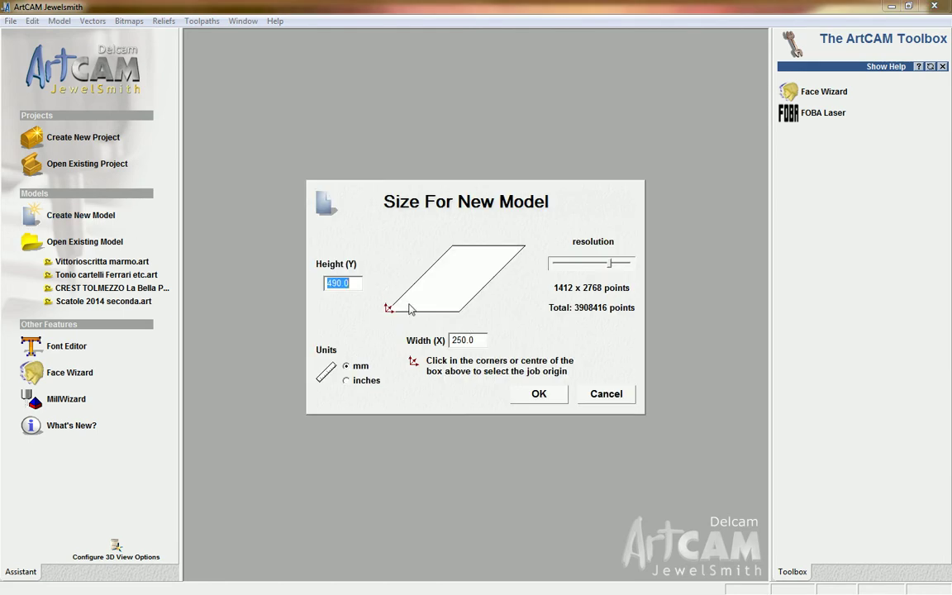
click(606, 394)
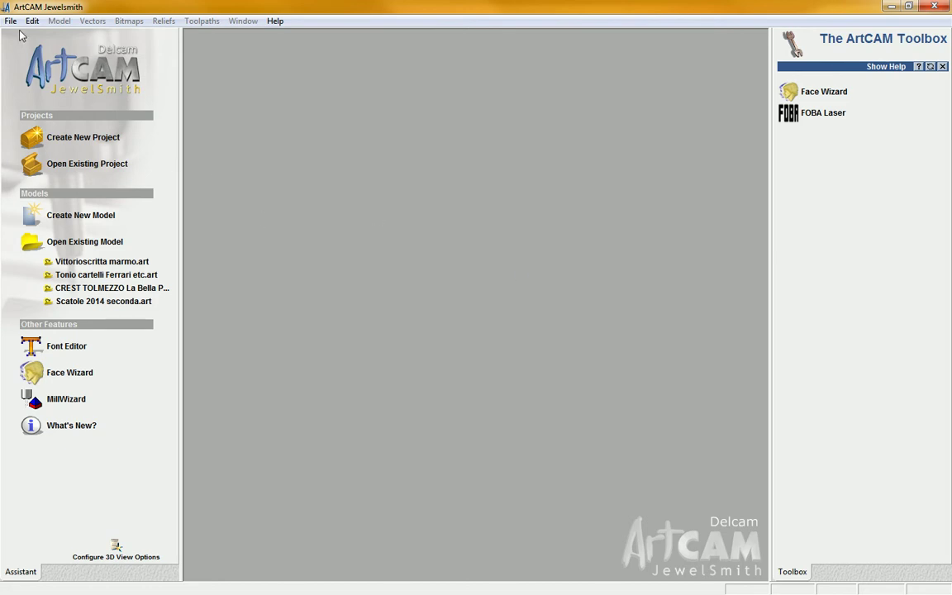
click(70, 216)
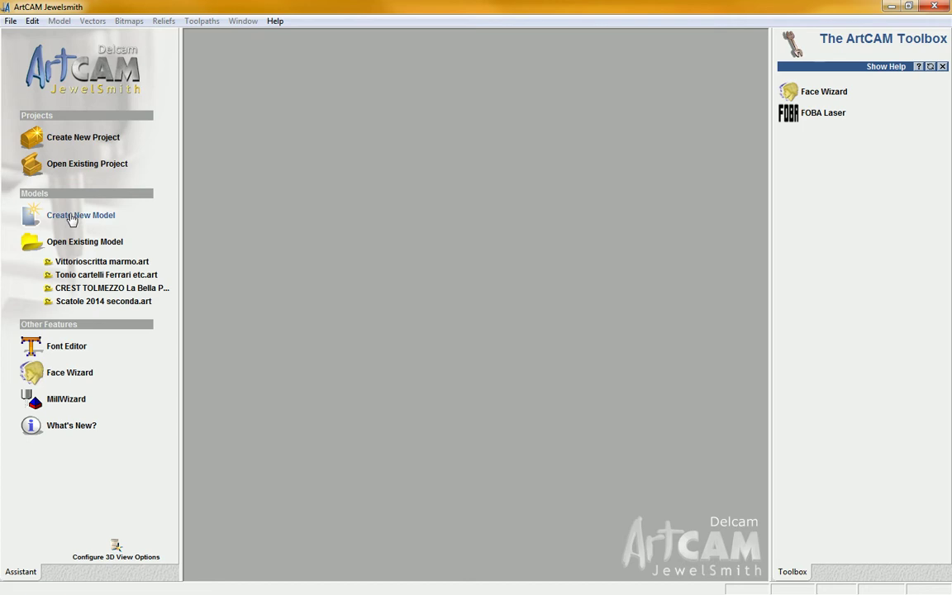
click(605, 393)
Step: Create a new model from the image file 002.JPG, sized by the scanned 300 d.p.i. method with a Z height of 1.0 mm
click(11, 21)
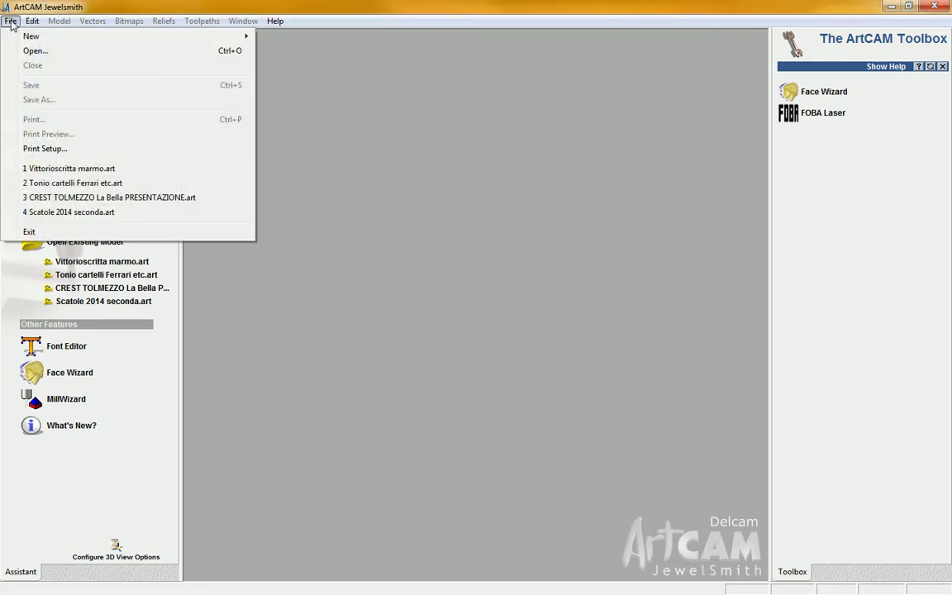
mouse_move(33, 36)
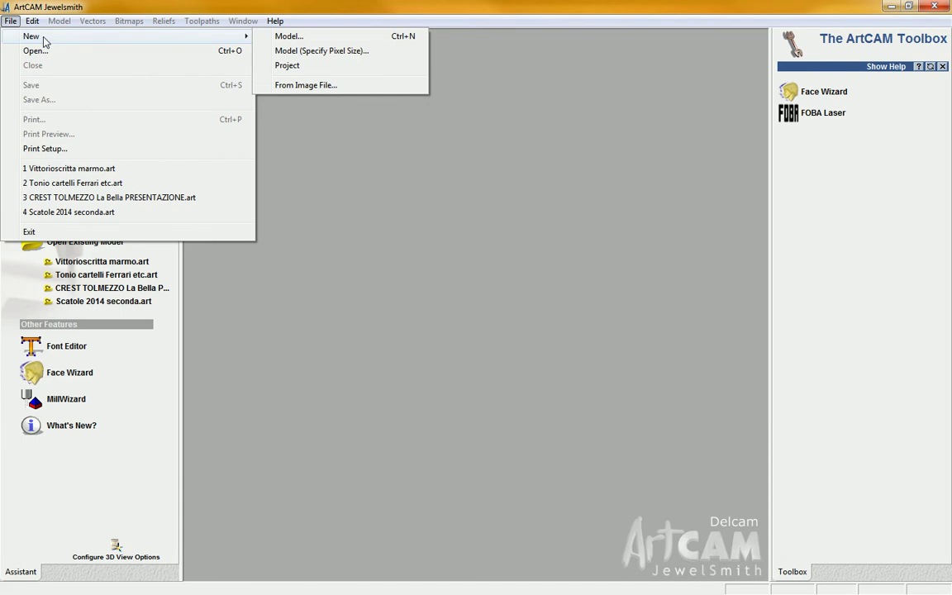
click(294, 85)
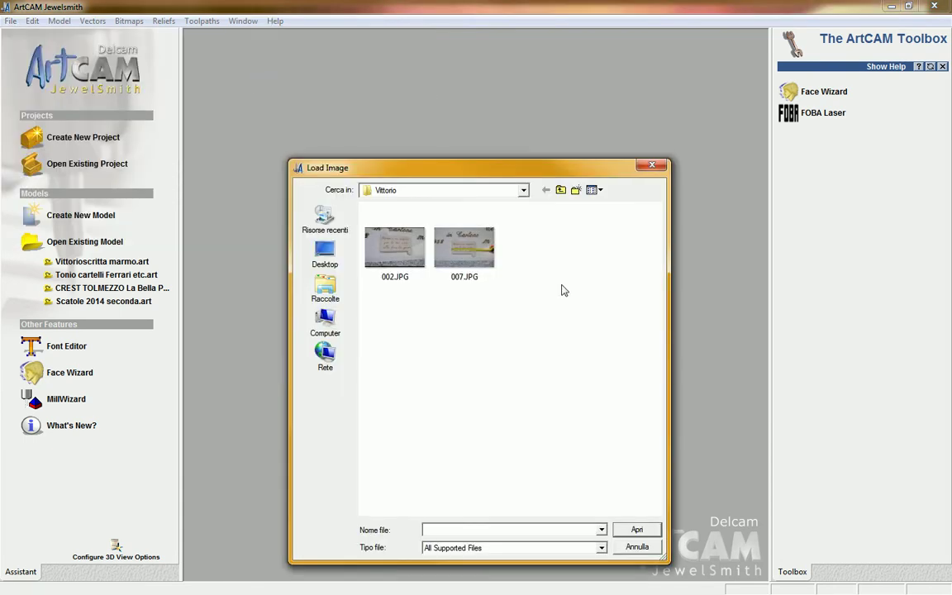
click(395, 248)
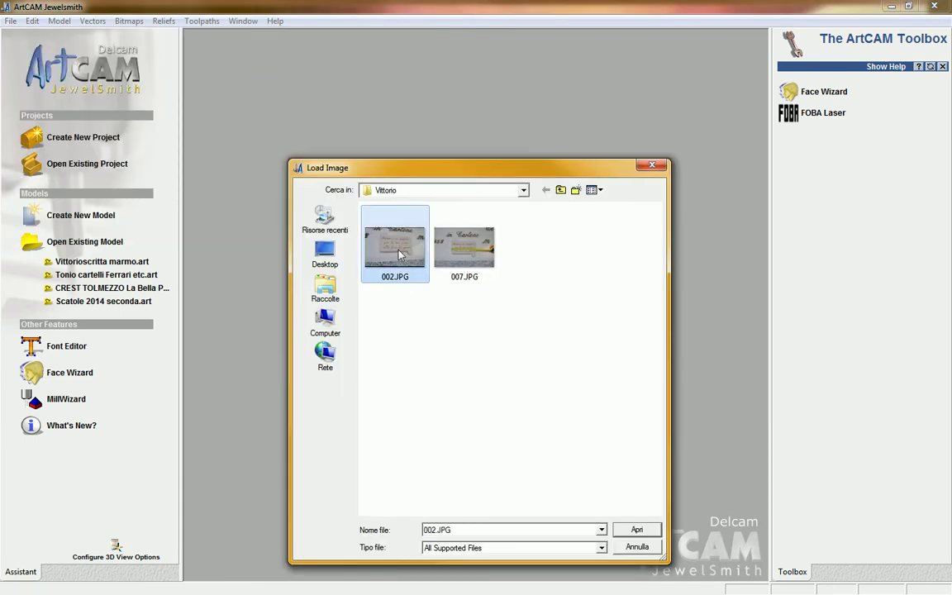
click(627, 529)
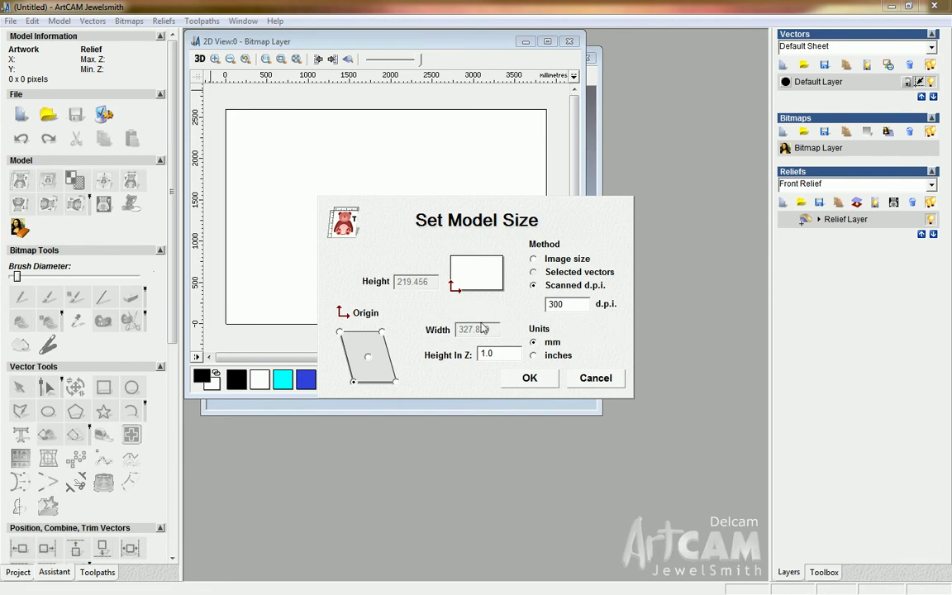
click(529, 378)
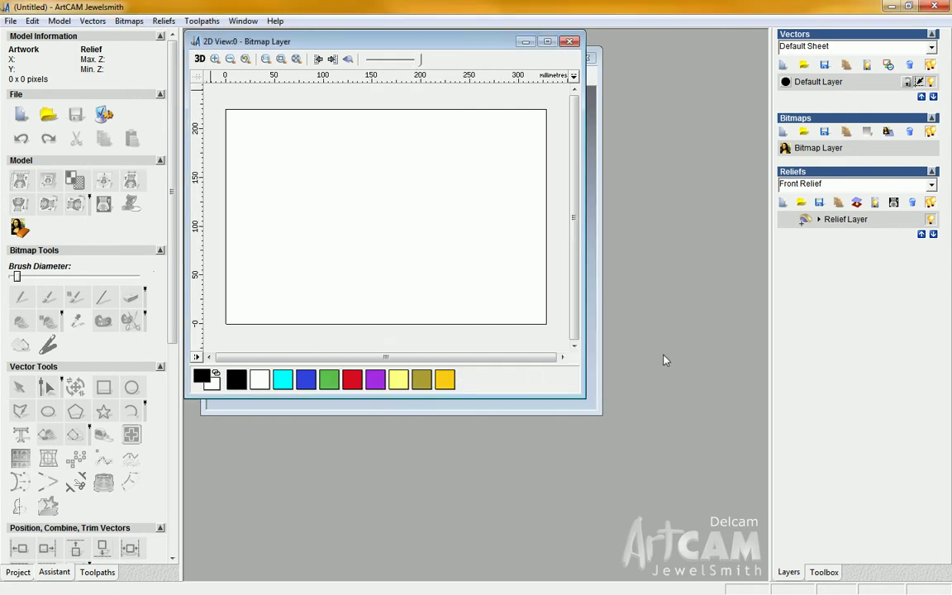
Step: Maximize the 2D view and duplicate the bitmap layer
click(547, 41)
scroll(609, 299, up, 2)
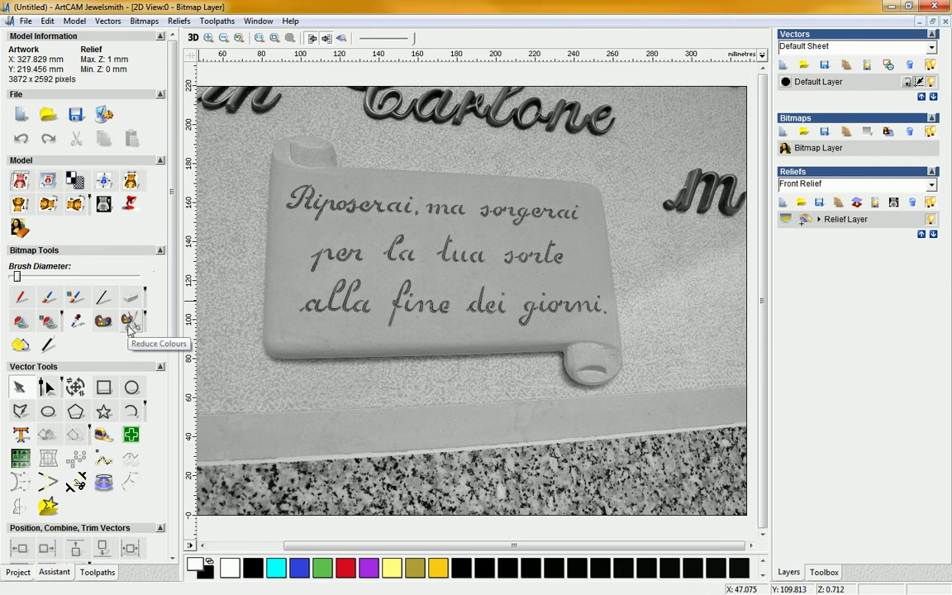
click(845, 133)
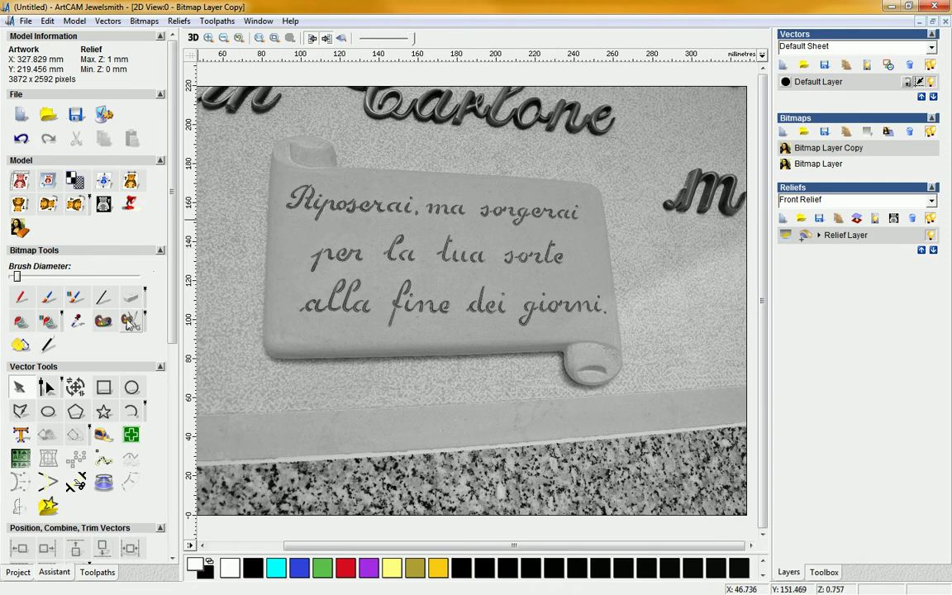
Step: Reduce the copied bitmap layer to a maximum of 7 colours
click(118, 290)
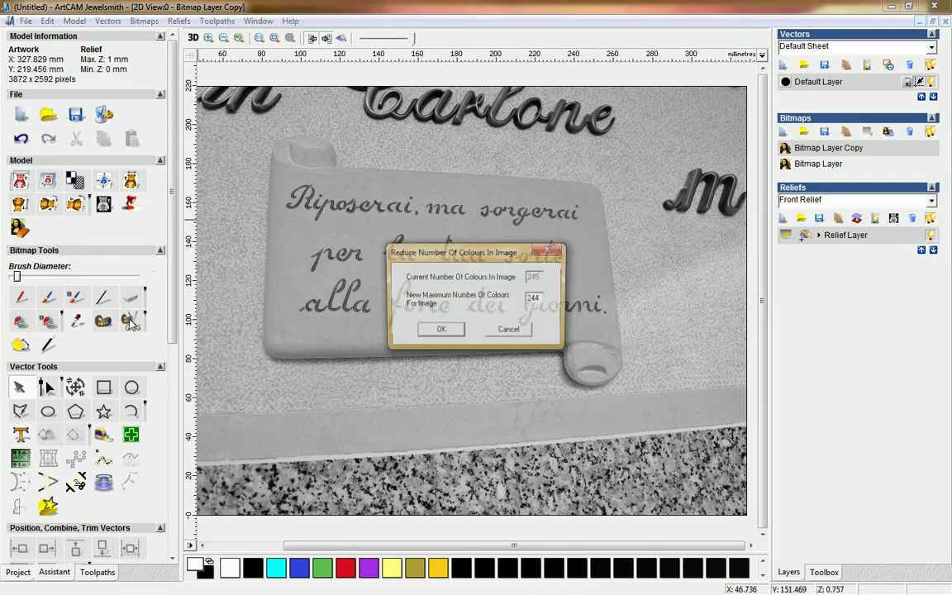
double_click(532, 298)
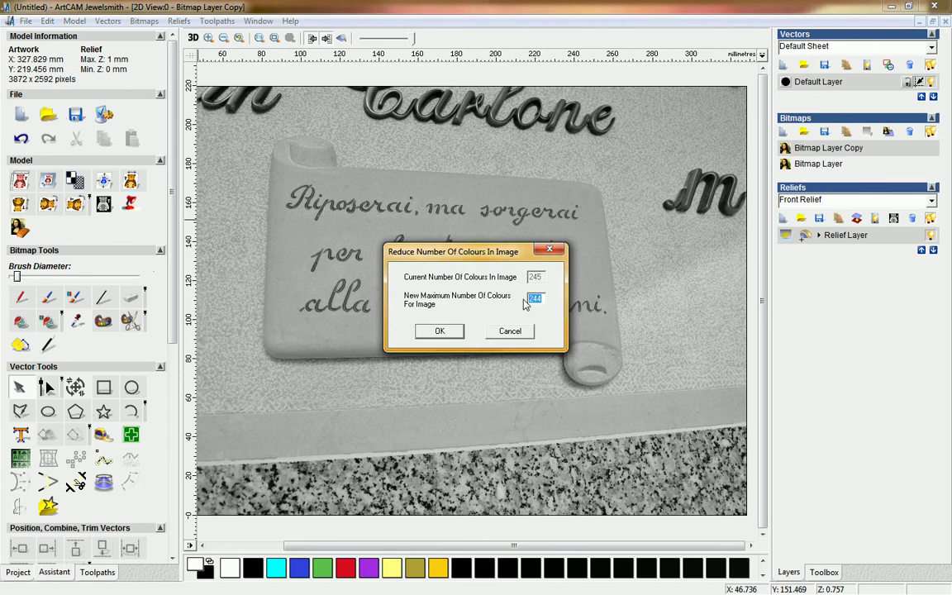
text(7)
click(450, 331)
click(541, 336)
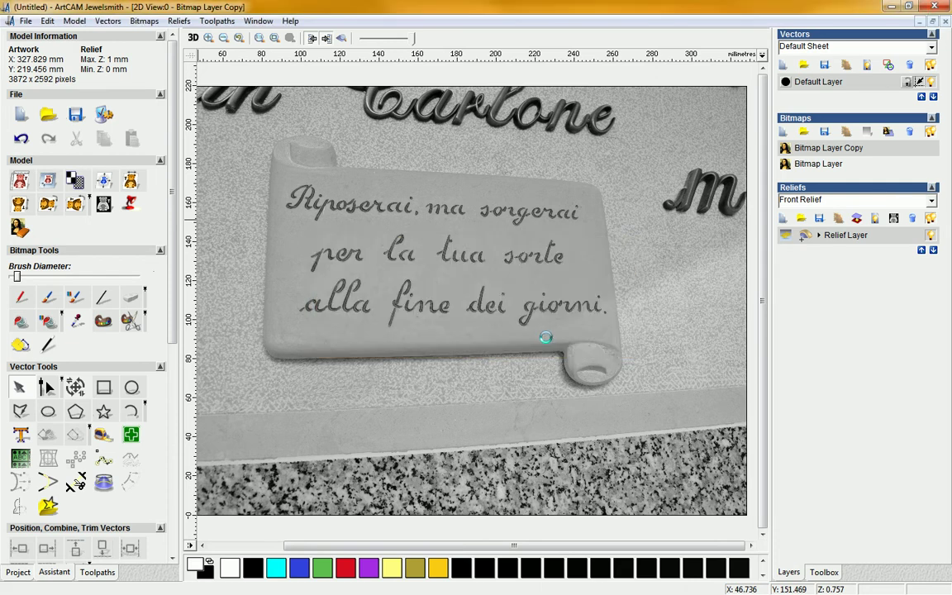
click(546, 335)
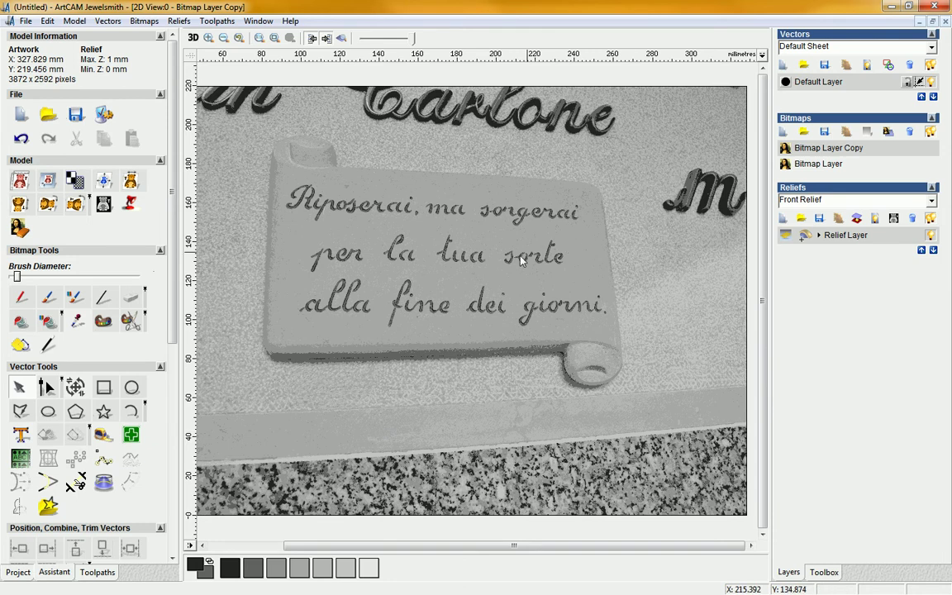
Step: Link the second-darkest grey of the palette to the darkest colour to merge the shades of the engraved lettering
scroll(521, 261, up, 5)
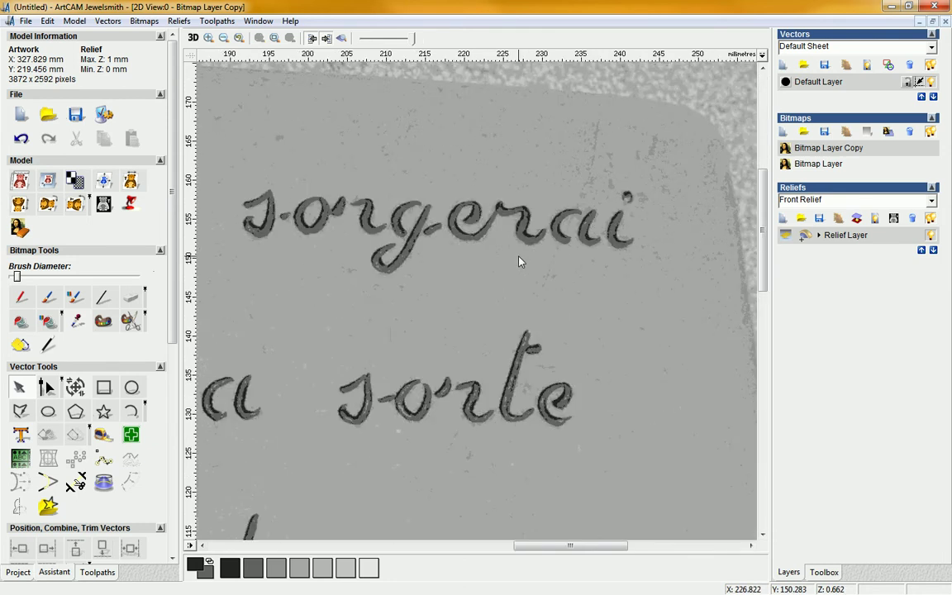
scroll(519, 261, up, 3)
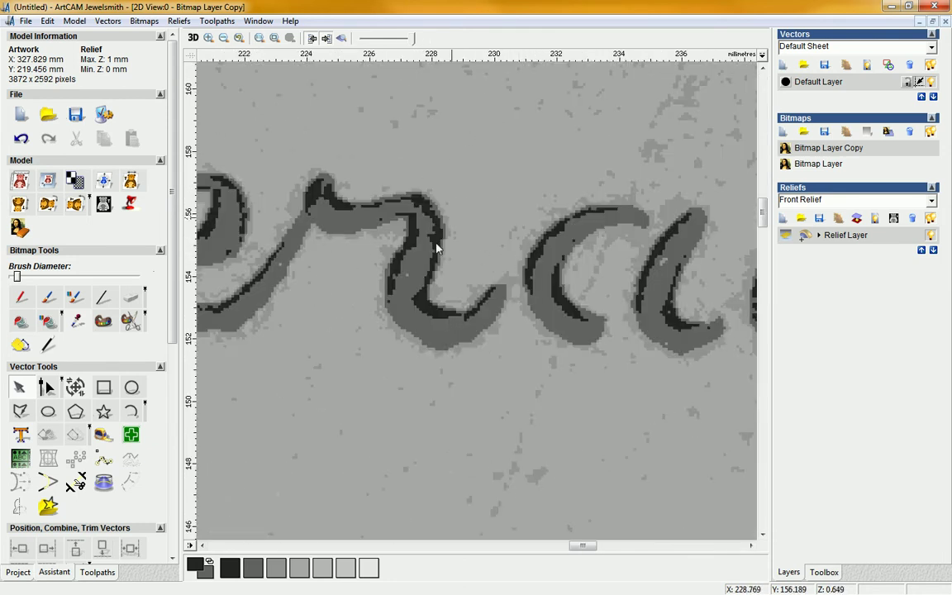
scroll(517, 221, down, 3)
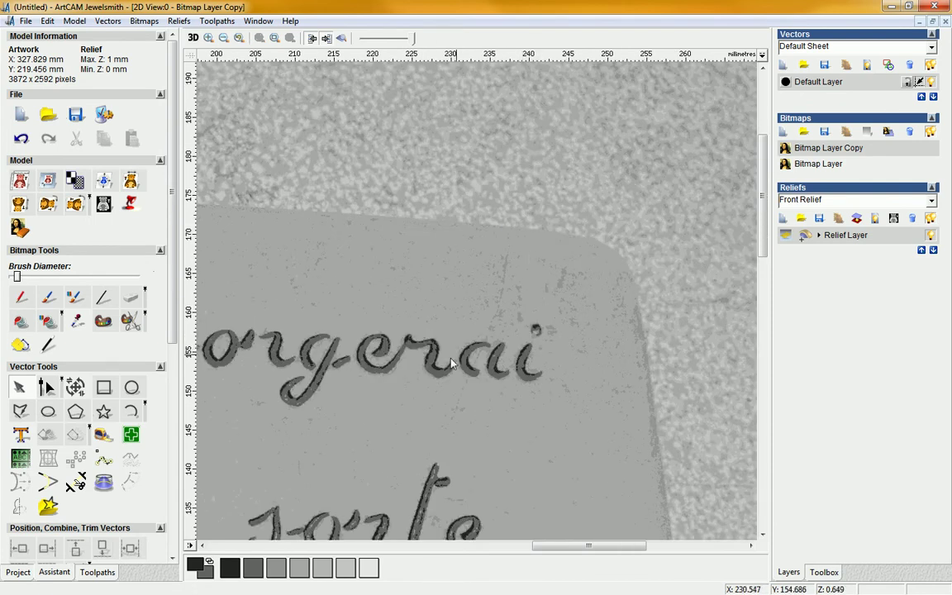
scroll(429, 322, up, 2)
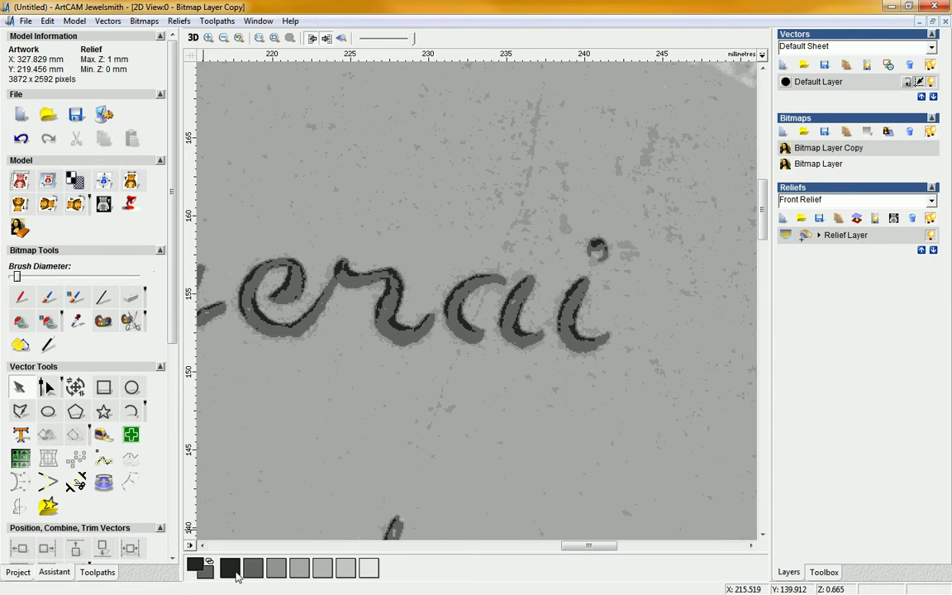
click(369, 569)
click(230, 569)
shift+click(252, 568)
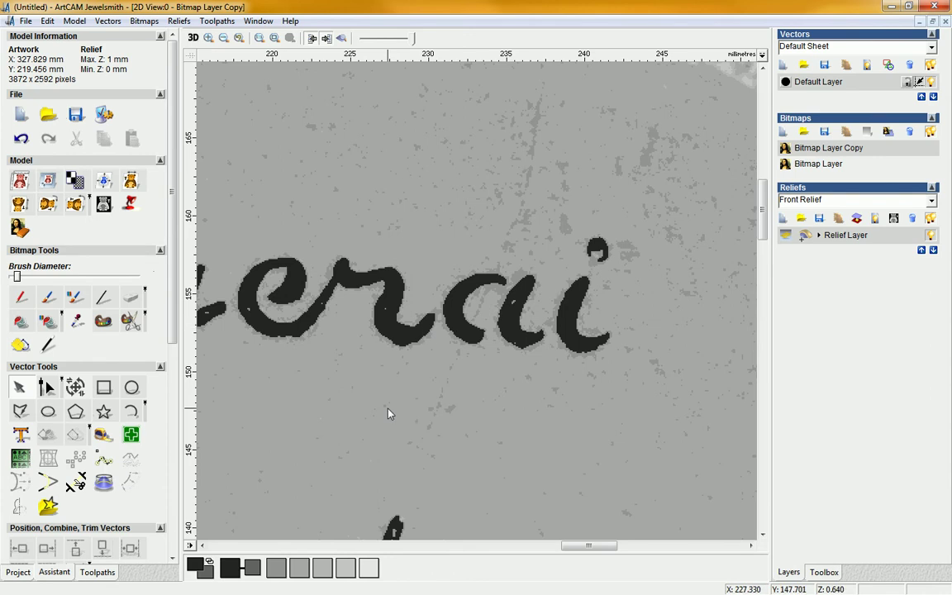
Step: Try linking the third-darkest grey to the lettering colour, unlink it, and inspect the letter edges up close
shift+click(275, 568)
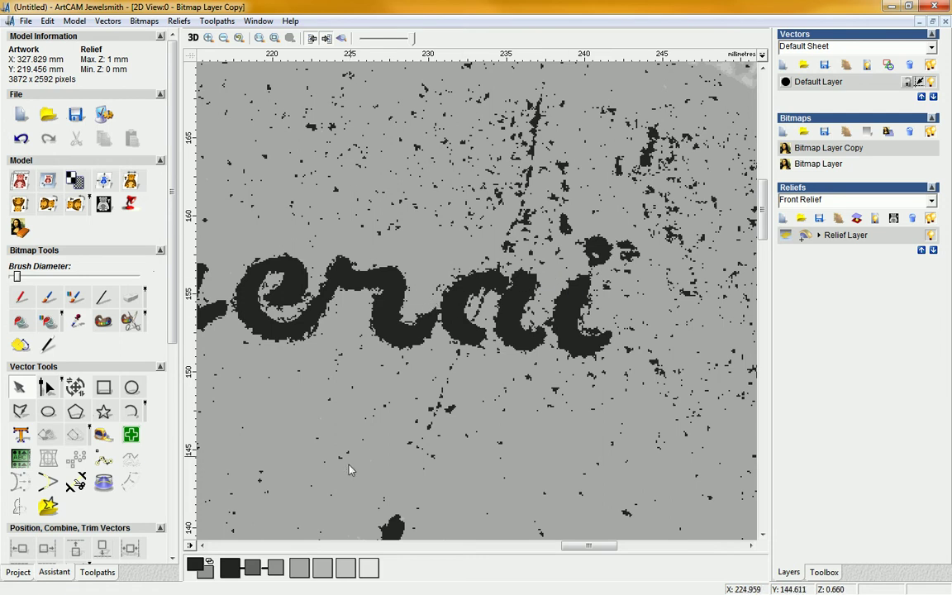
click(277, 570)
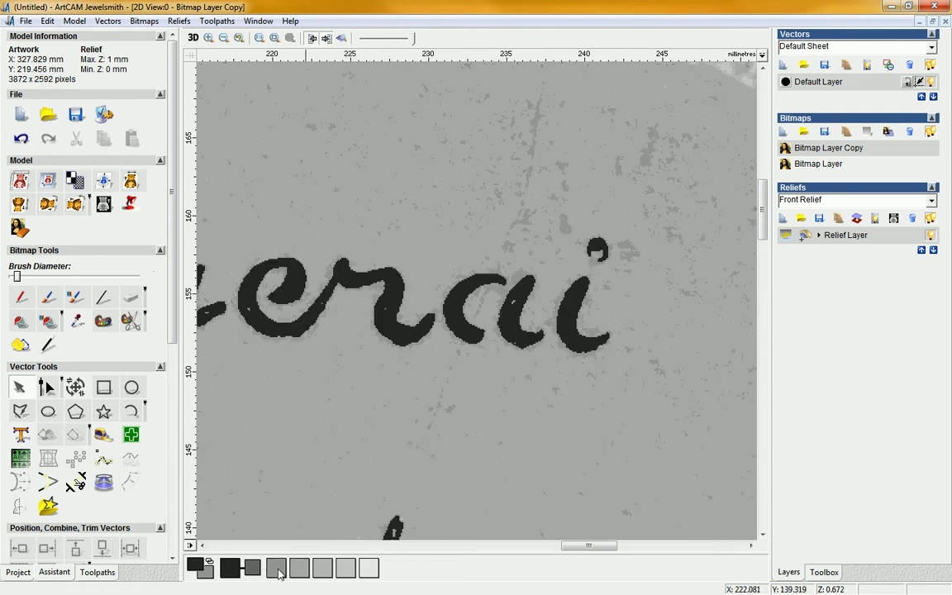
scroll(472, 454, down, 3)
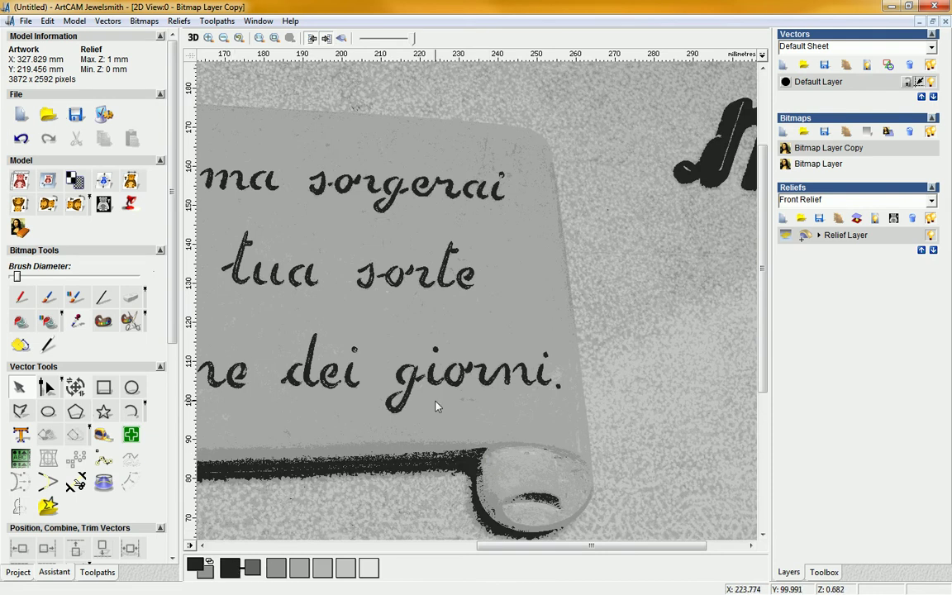
scroll(435, 404, up, 5)
drag(761, 369, 762, 312)
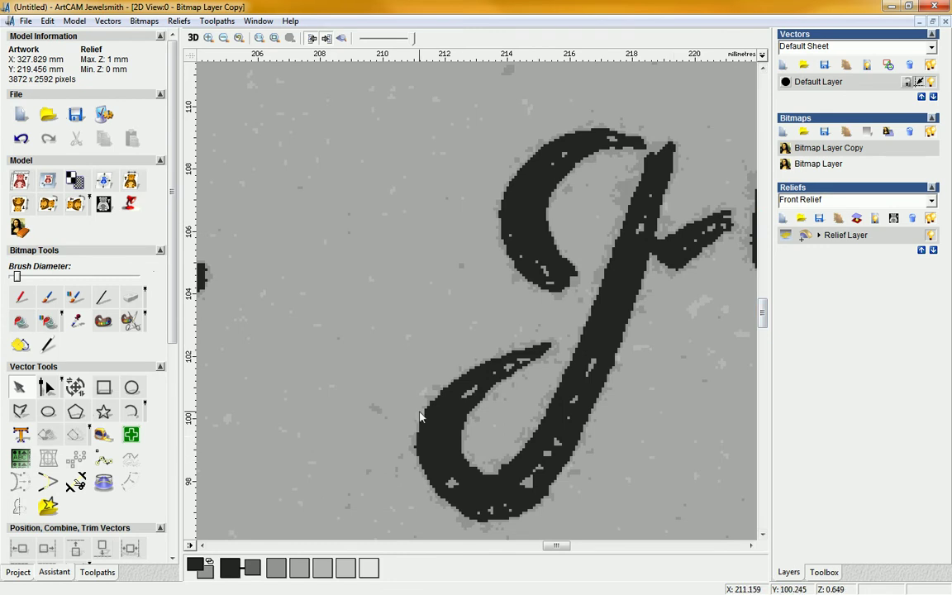
Step: Fade the bitmap display in the 2D view and link the four intermediate greys to the lightest palette colour as background
drag(413, 38, 378, 38)
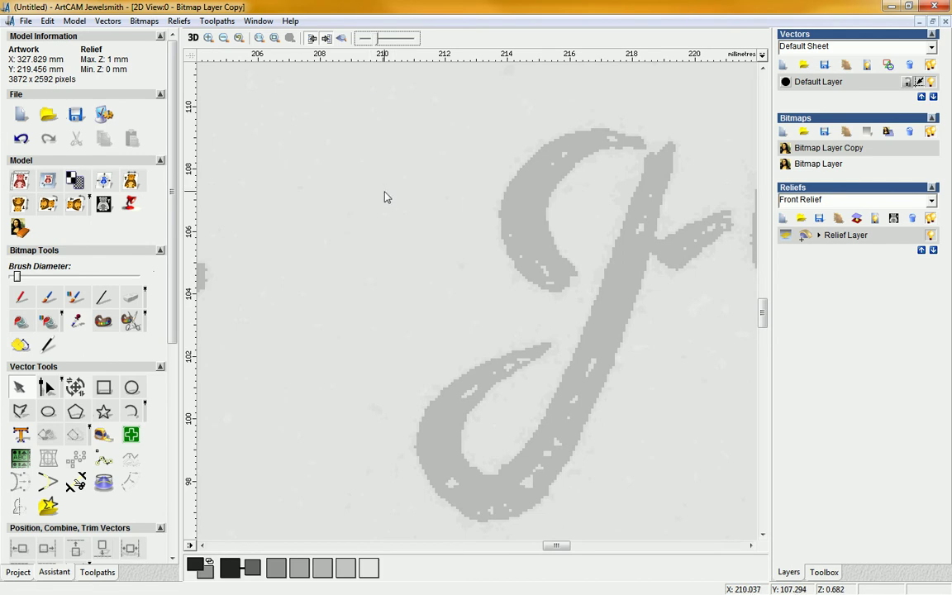
scroll(379, 209, down, 3)
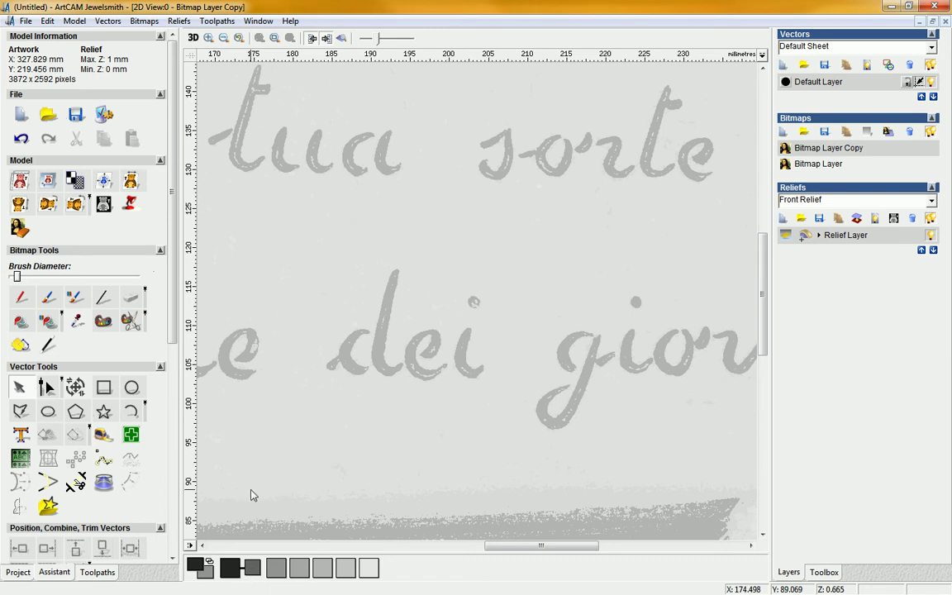
shift+click(276, 566)
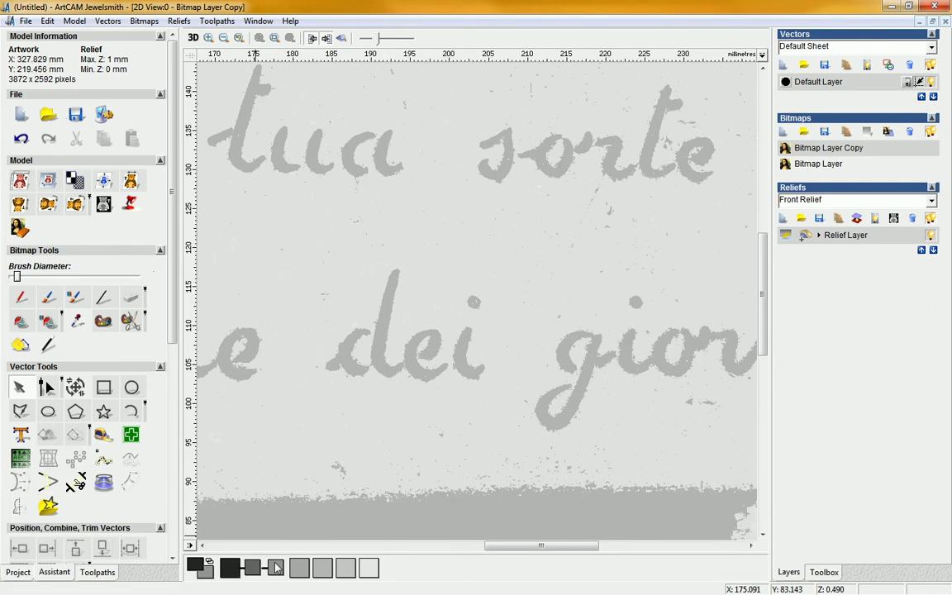
click(276, 567)
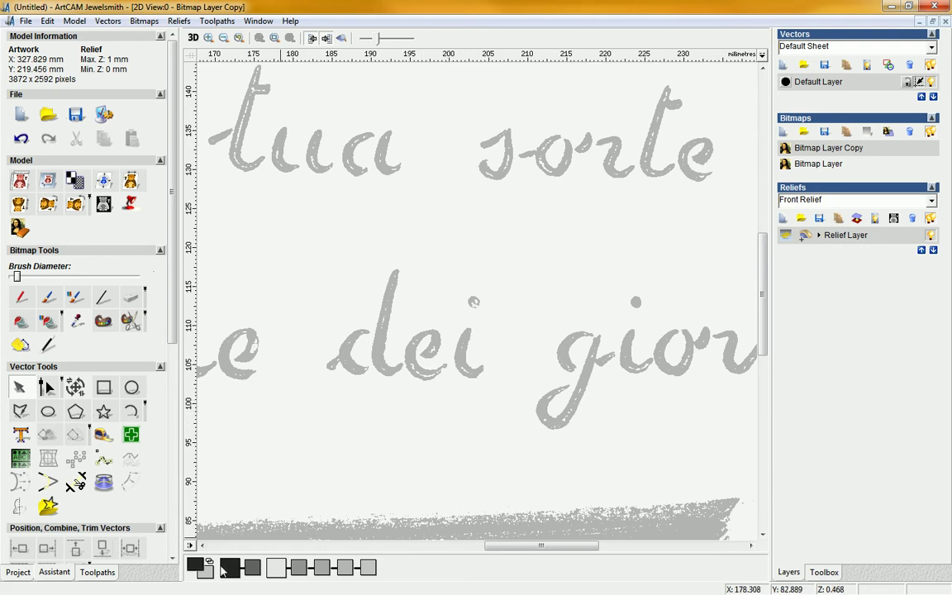
Step: Create boundary vectors from the bitmap with a pixel tolerance of 5, keeping lines with a minimum pixel length of 3
click(19, 345)
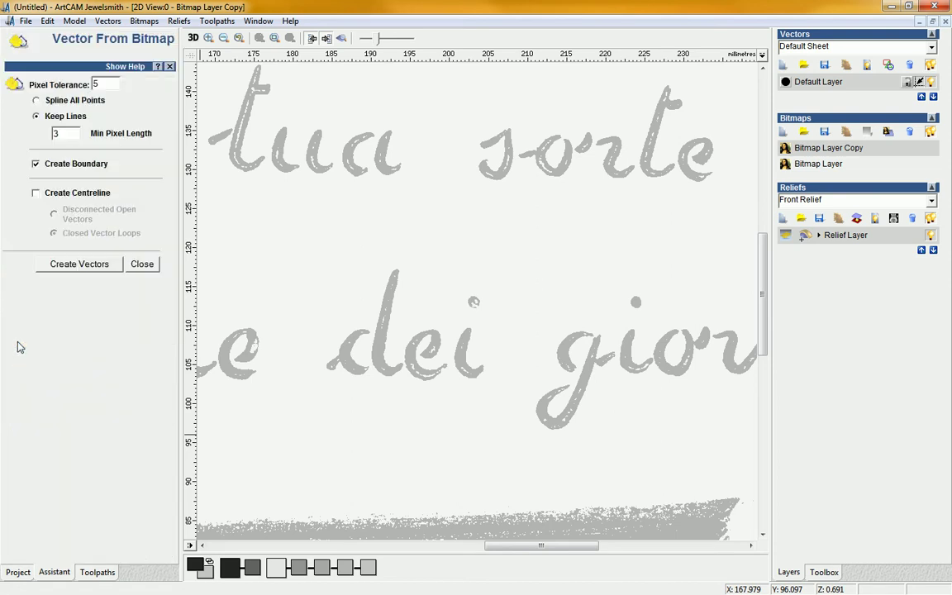
click(72, 265)
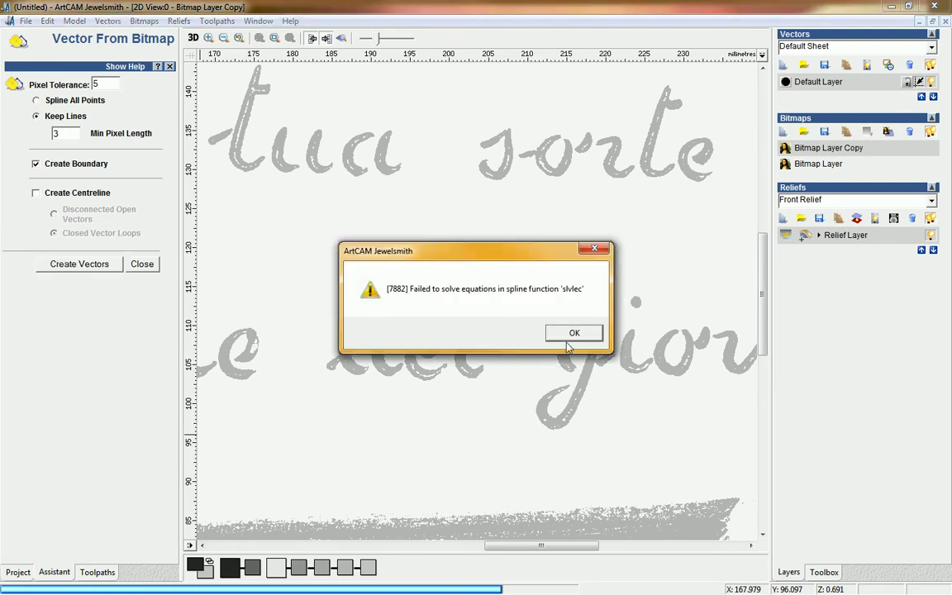
click(574, 332)
click(593, 335)
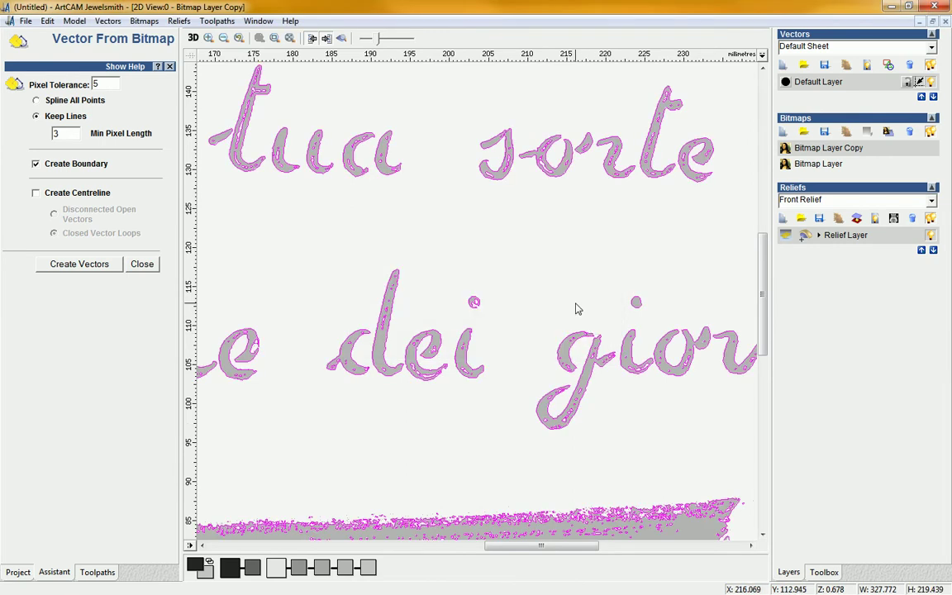
click(134, 262)
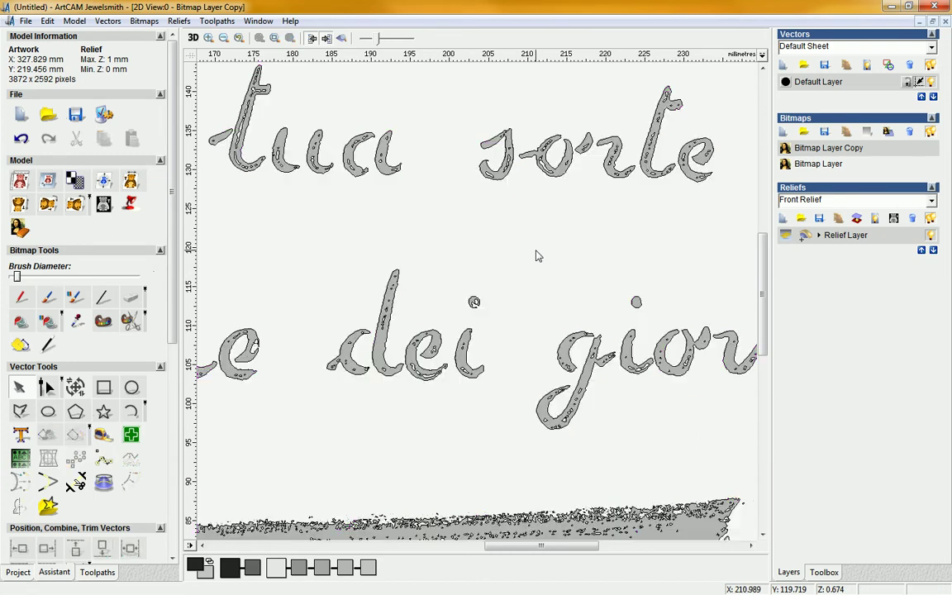
Step: Select the traced outline of the first stroke of the R in "Riposerai" and examine it up close
scroll(535, 257, down, 1)
drag(464, 546, 344, 546)
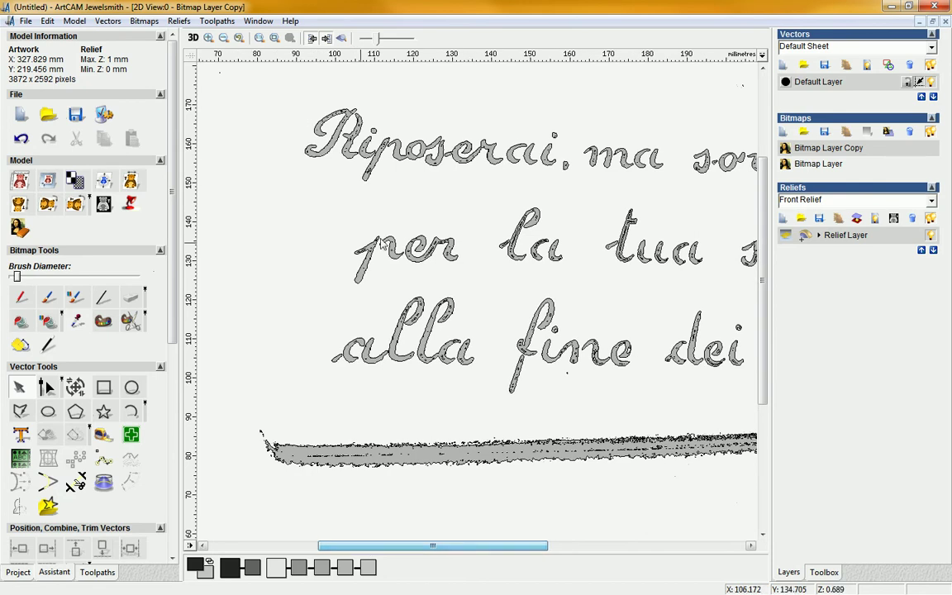
click(326, 134)
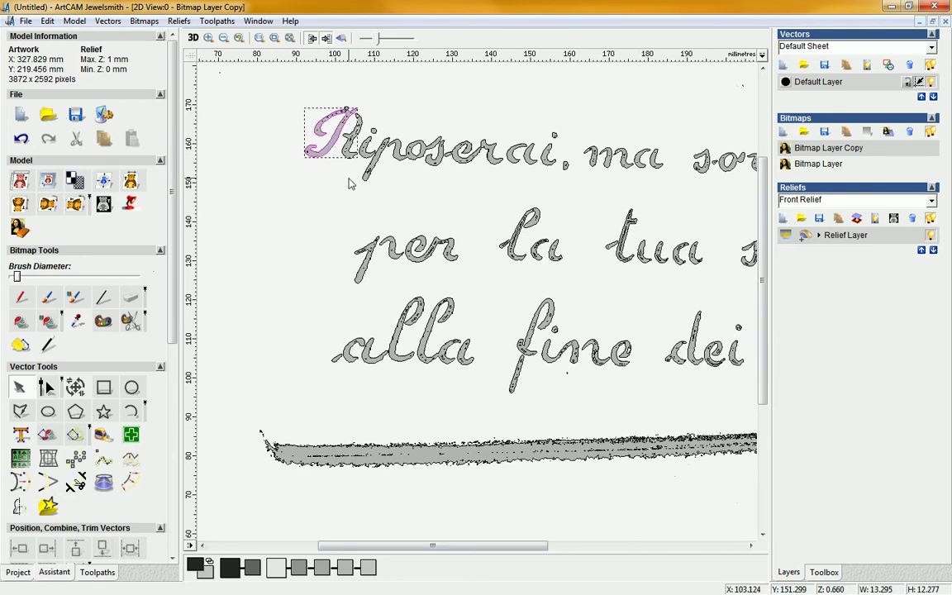
click(286, 39)
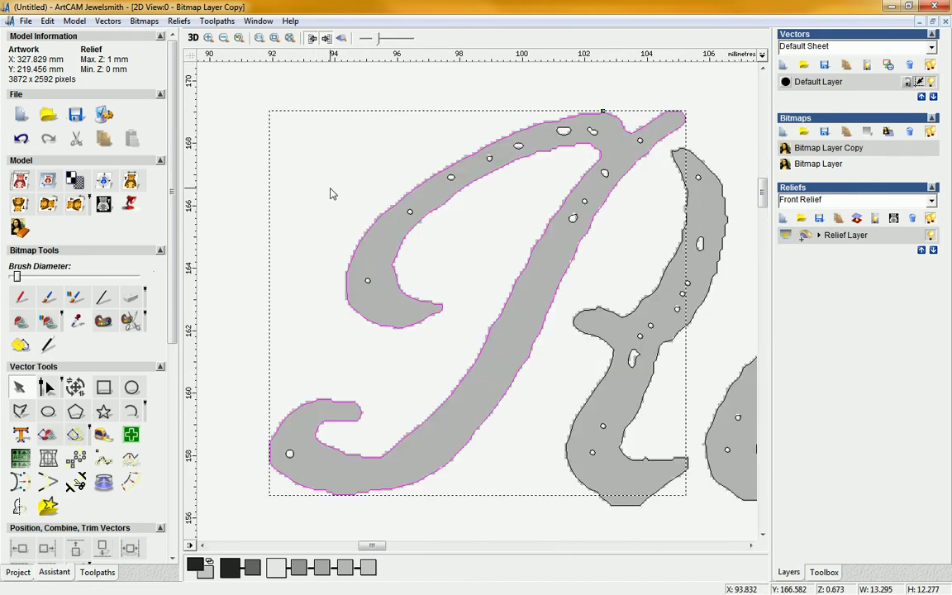
Step: Add the outer outlines of all remaining letters of "Riposerai", including the final i's dot, to the selection, leaving out the small inner holes
click(223, 39)
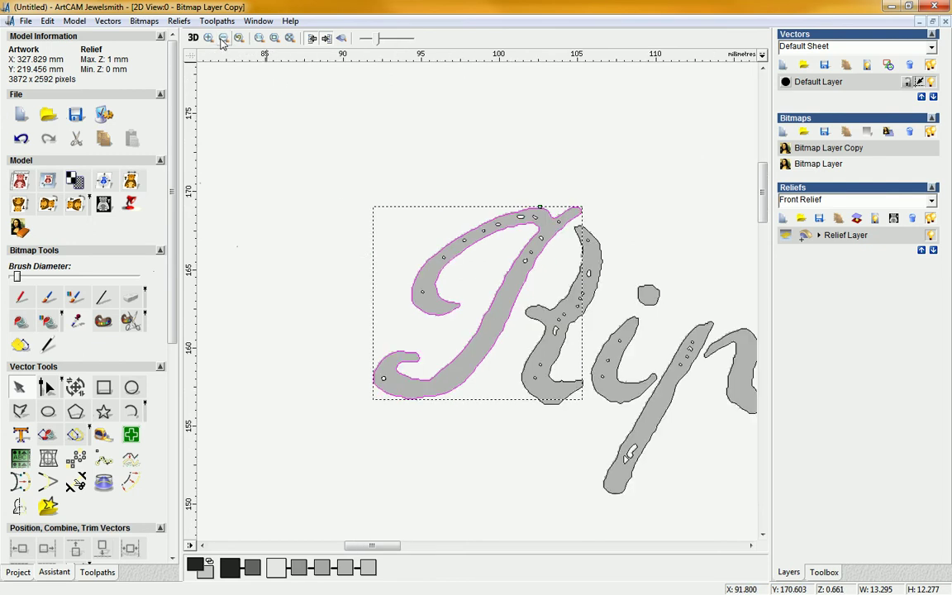
shift+click(541, 348)
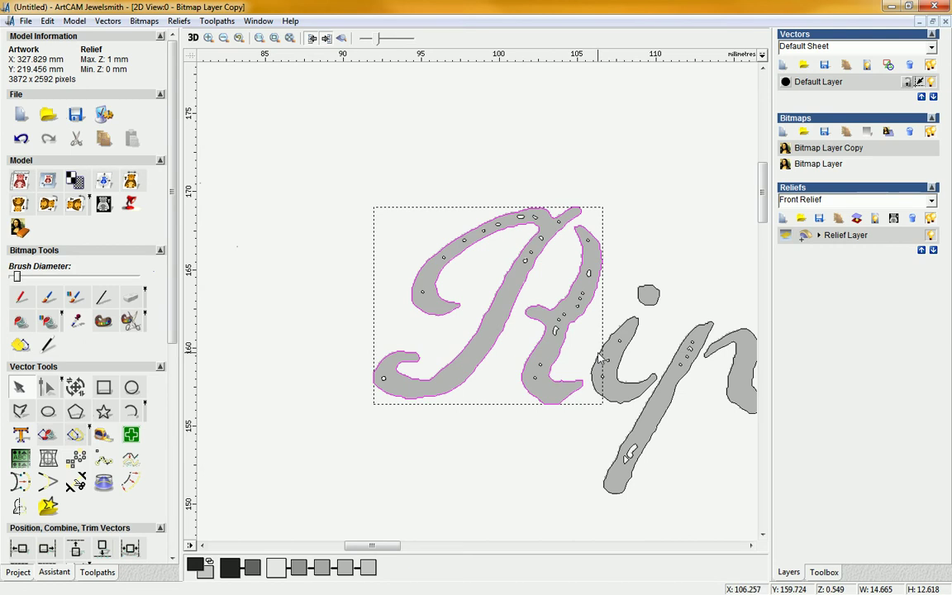
drag(393, 546, 413, 547)
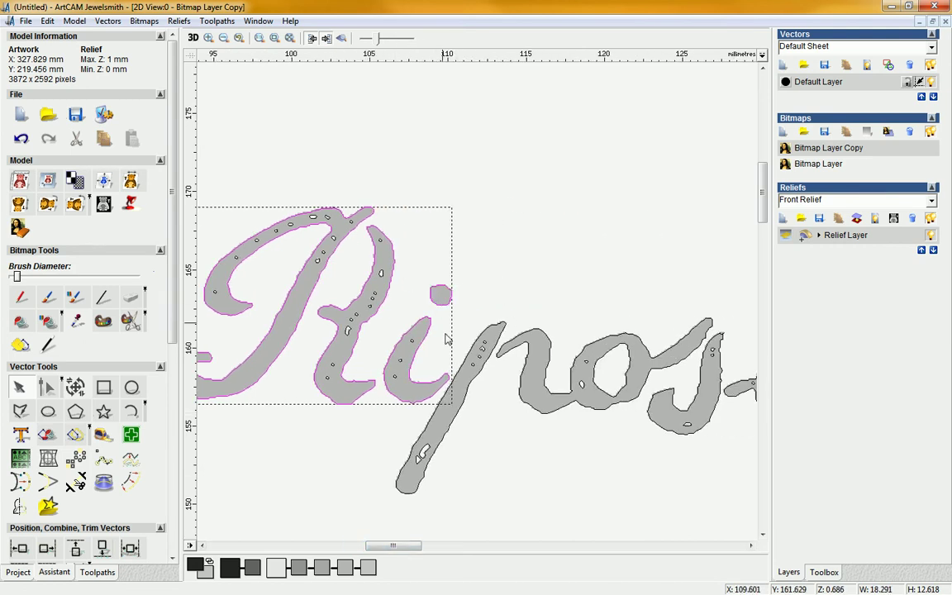
shift+click(459, 374)
shift+click(512, 345)
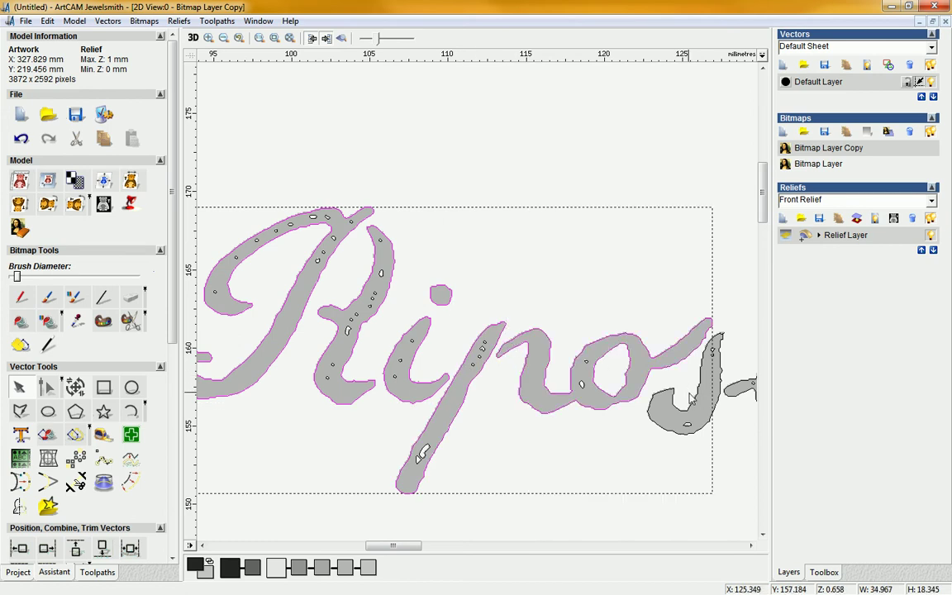
drag(388, 546, 422, 546)
shift+click(435, 365)
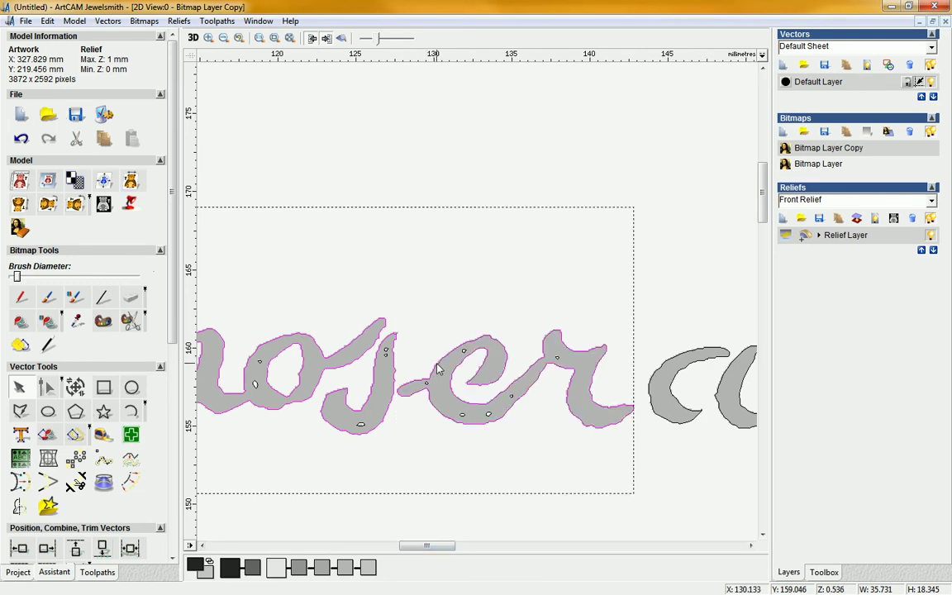
shift+click(719, 385)
scroll(631, 425, down, 2)
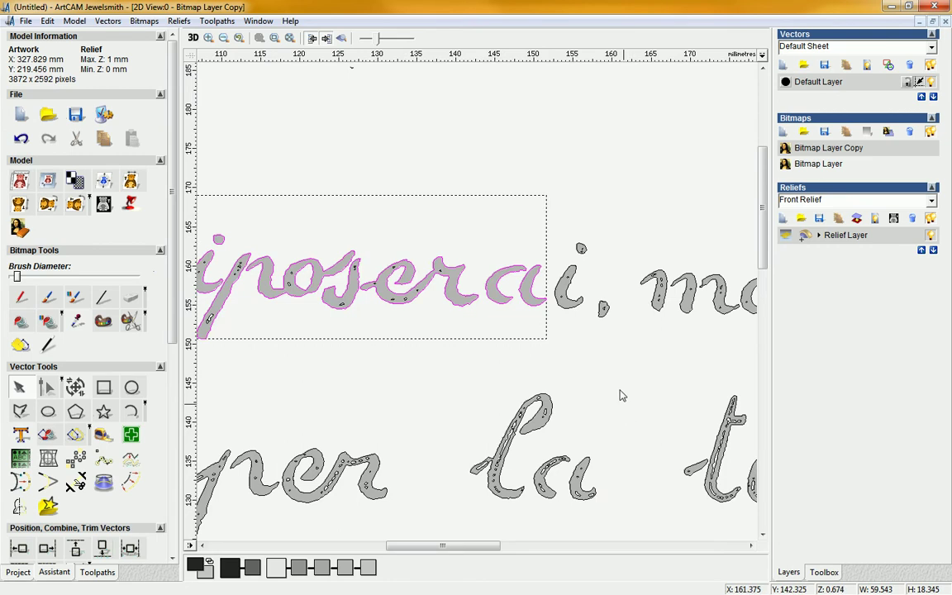
shift+click(574, 279)
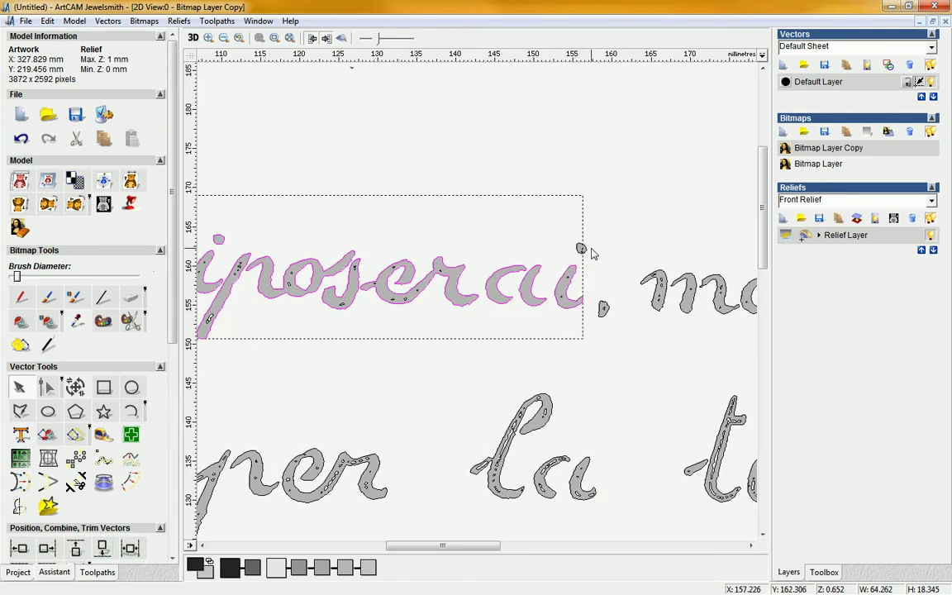
shift+click(581, 249)
Step: Copy the selected "Riposerai" outlines and paste them onto a new vector layer, with the Default Layer hidden
right_click(594, 77)
click(625, 100)
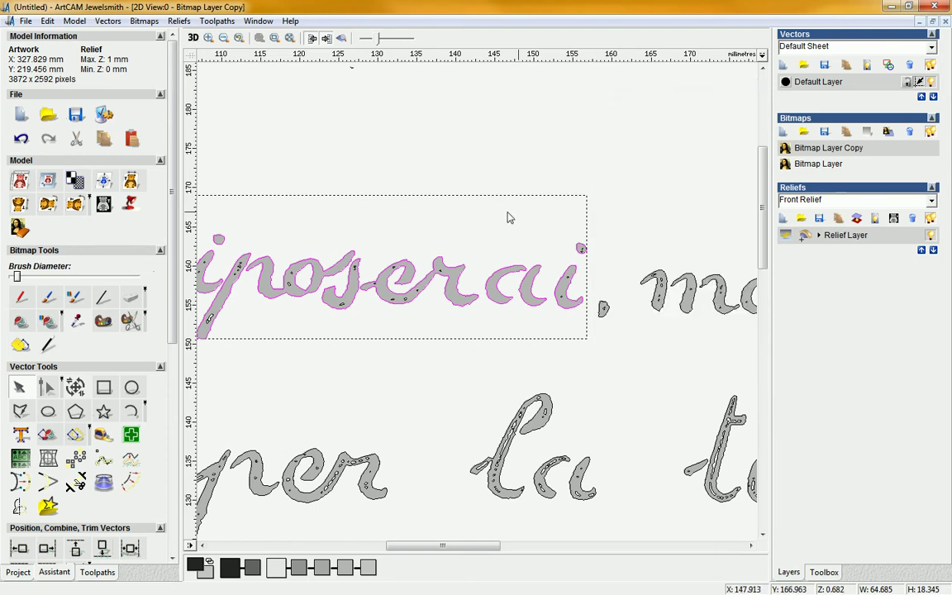
click(783, 66)
click(931, 99)
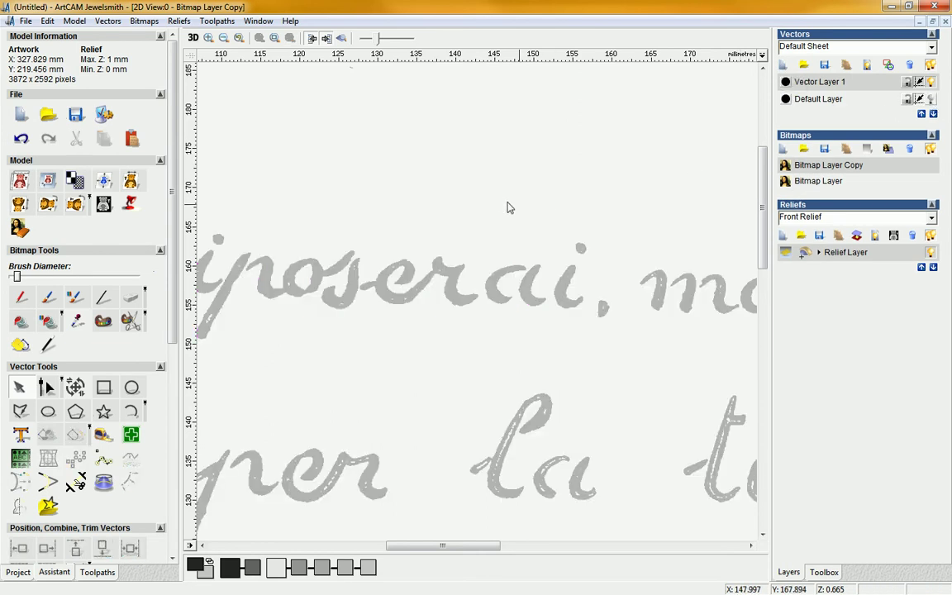
right_click(502, 198)
click(528, 233)
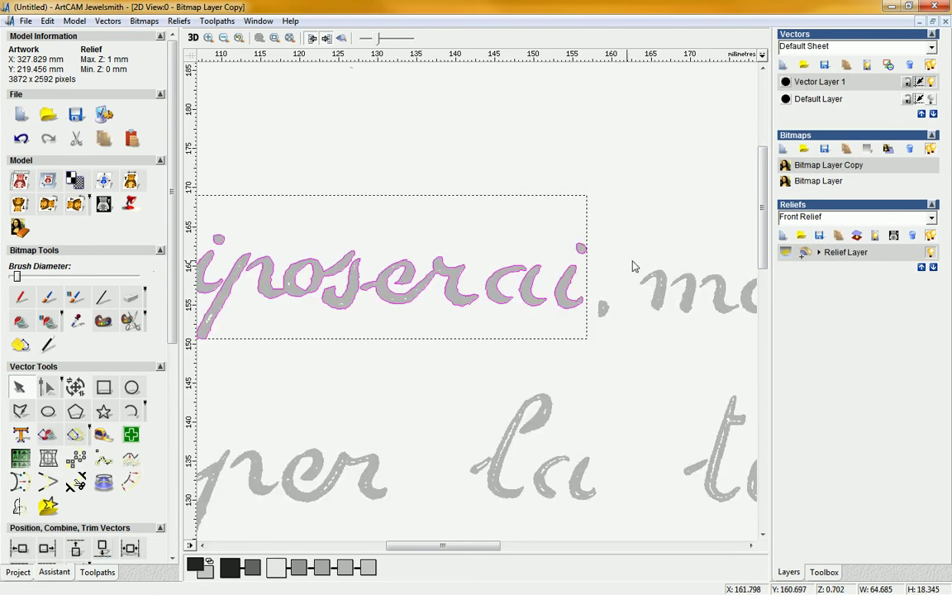
Step: Add a blank bitmap layer behind the vectors and briefly show the Default Layer to compare all traced lines
key(F3)
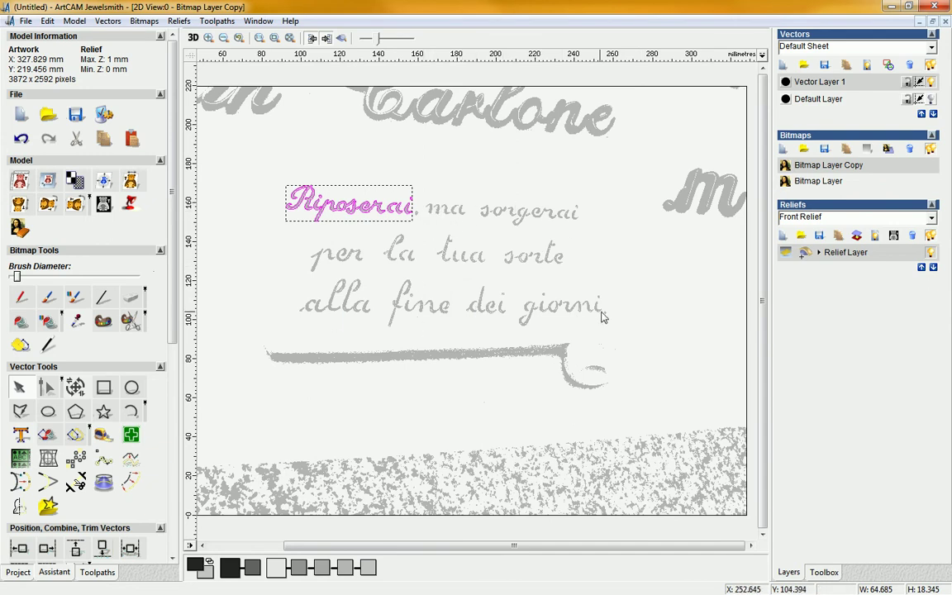
click(782, 149)
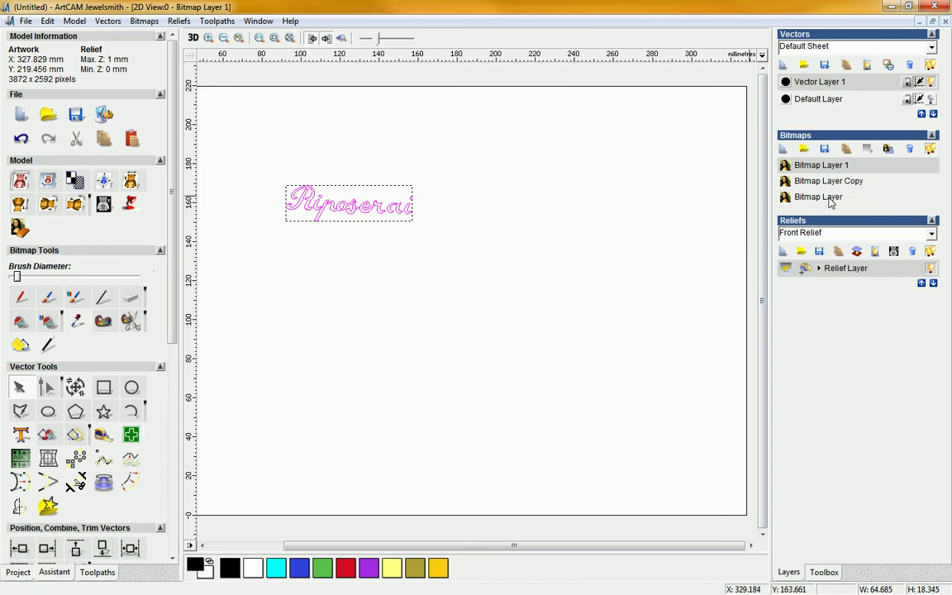
click(929, 99)
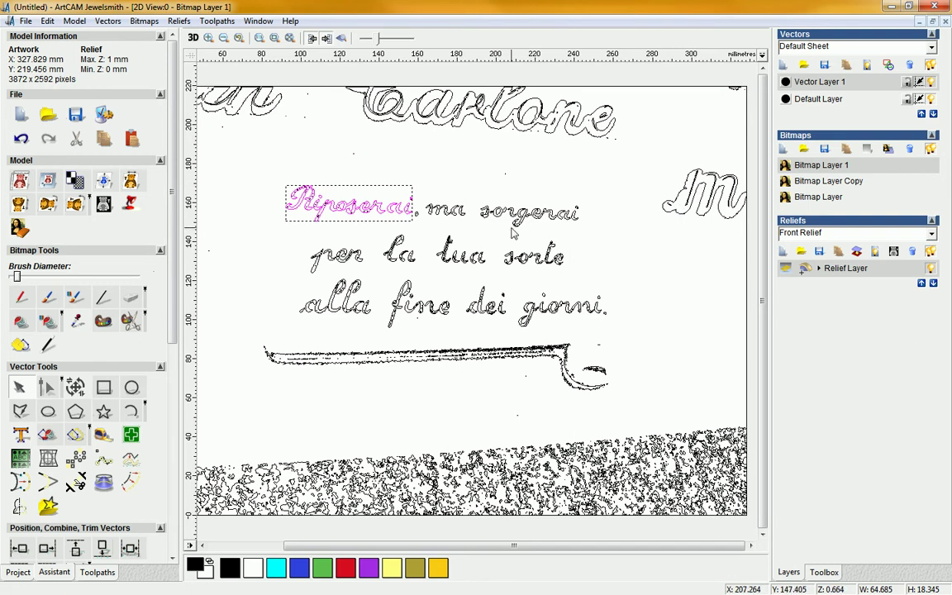
click(931, 99)
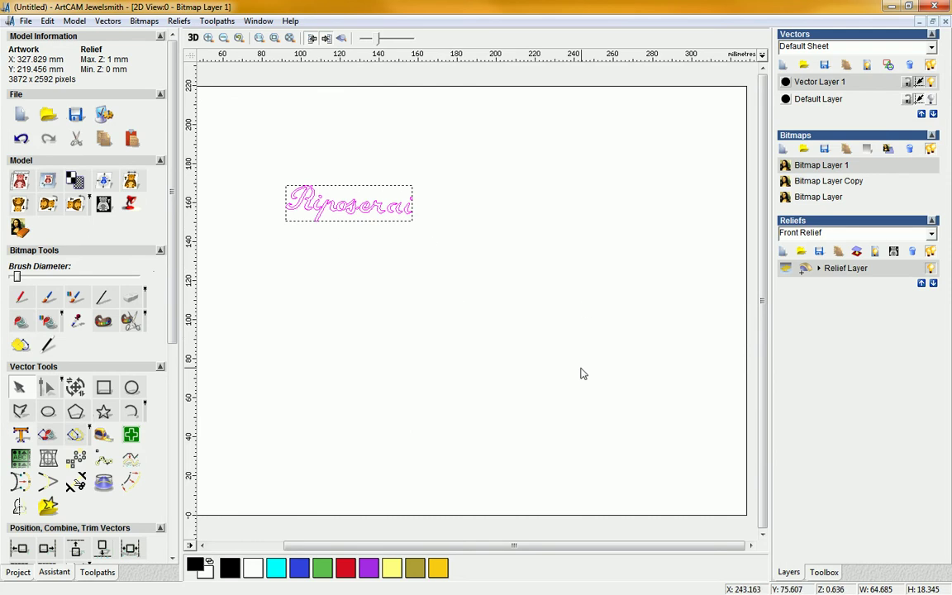
Step: Place a horizontal guideline at about Y 154 mm along the baseline of "Riposerai" and rotate the word slightly to align with it
drag(395, 60, 386, 217)
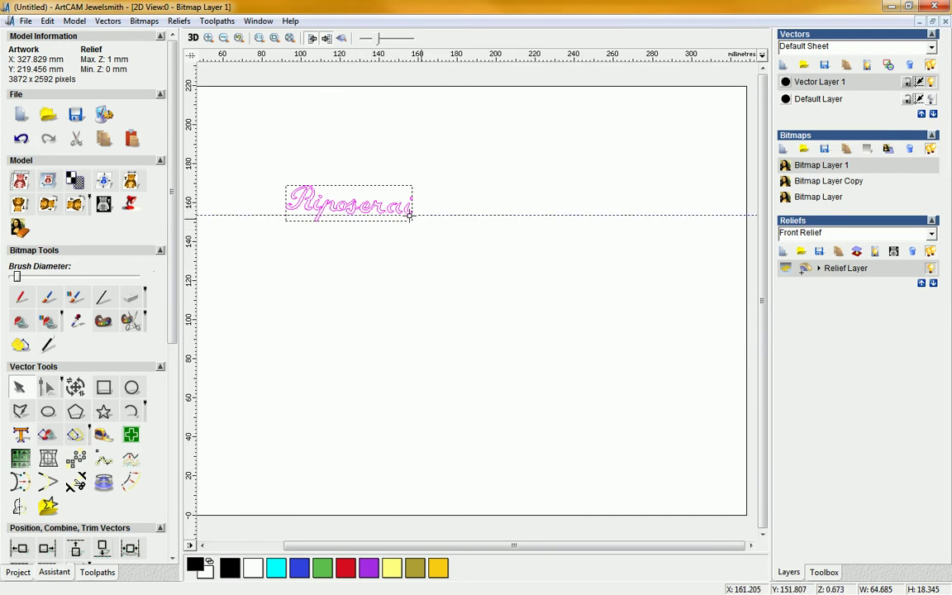
click(75, 387)
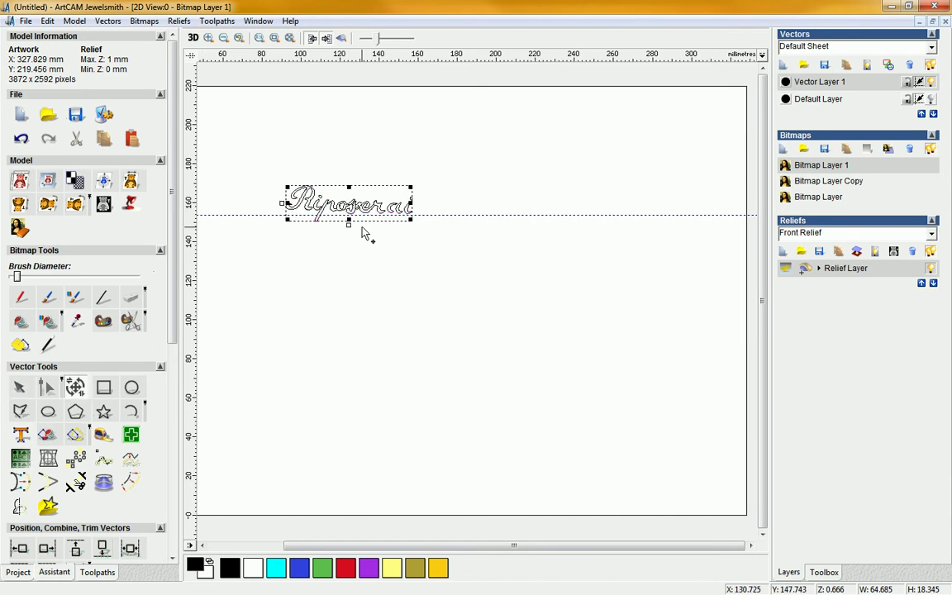
scroll(326, 204, up, 2)
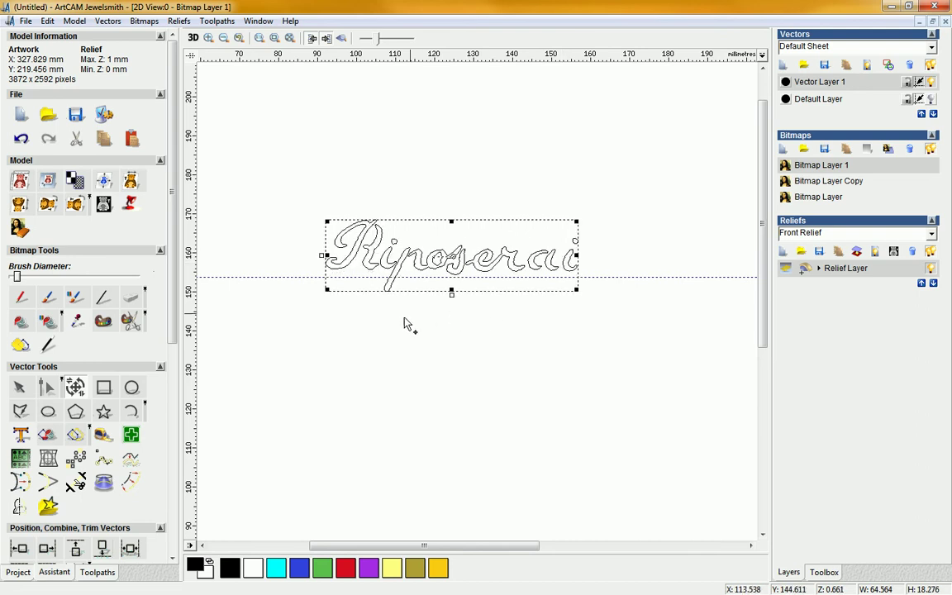
click(76, 387)
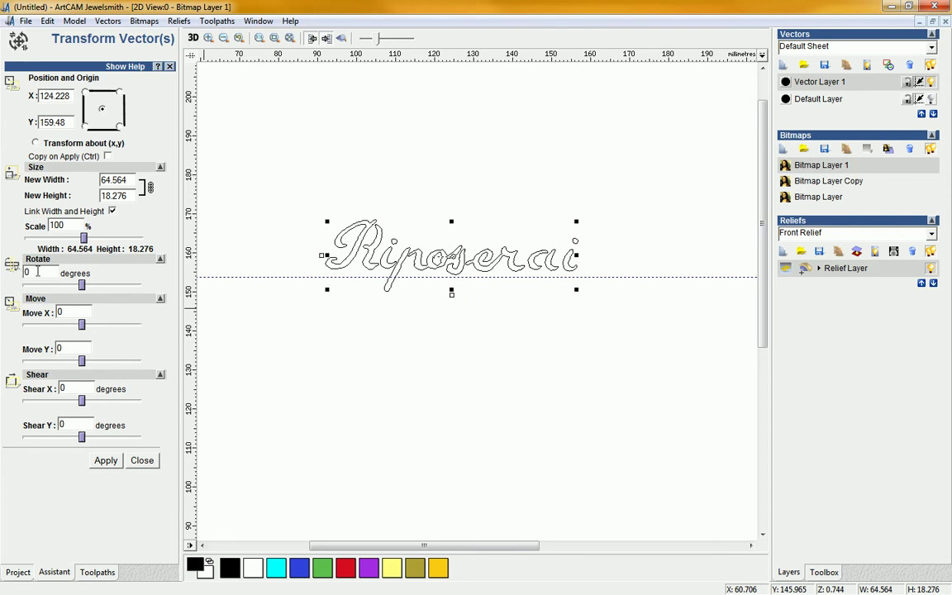
click(144, 461)
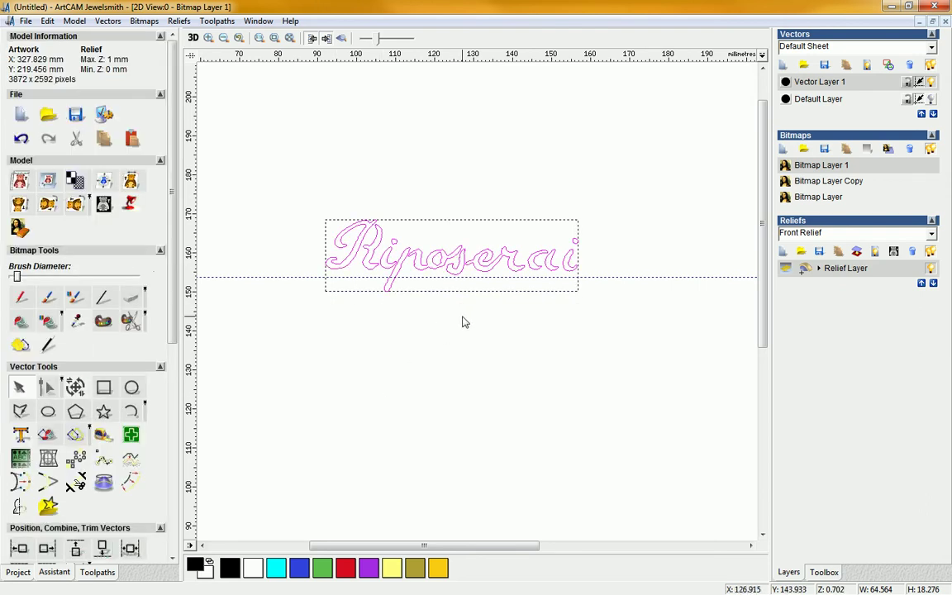
Step: Reselect all outlines of "Riposerai" and look at the relief in the 3D view before returning to 2D
click(462, 322)
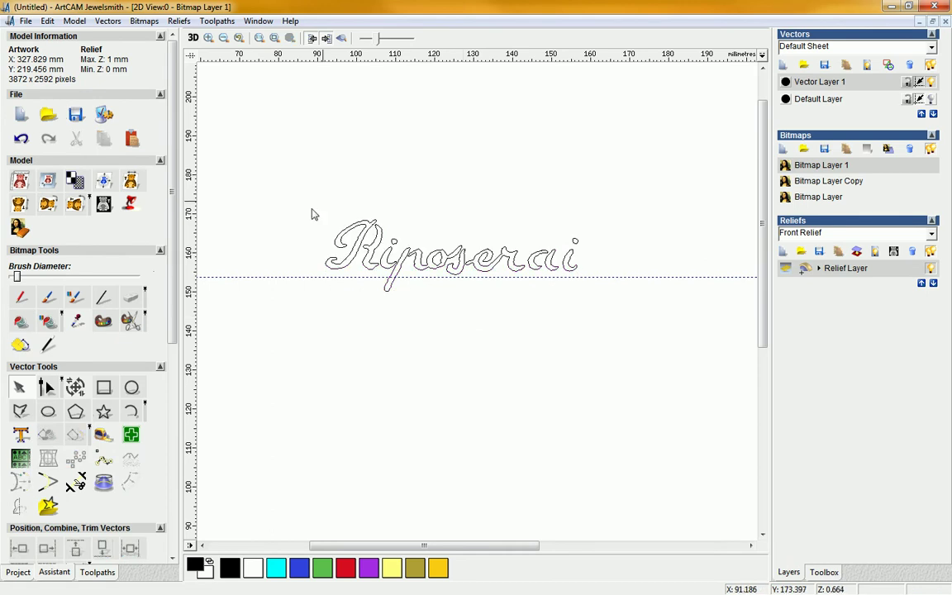
drag(298, 200, 700, 354)
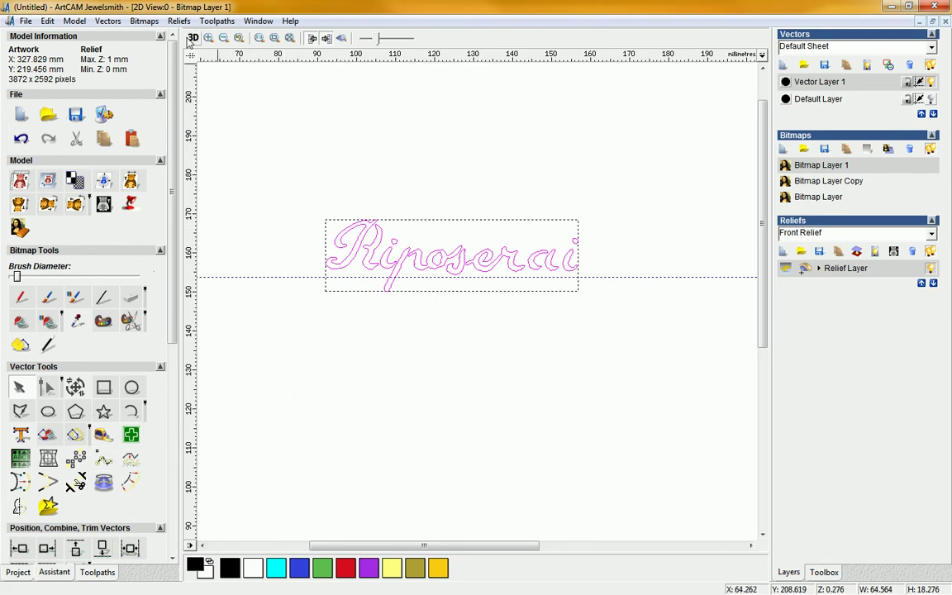
click(193, 38)
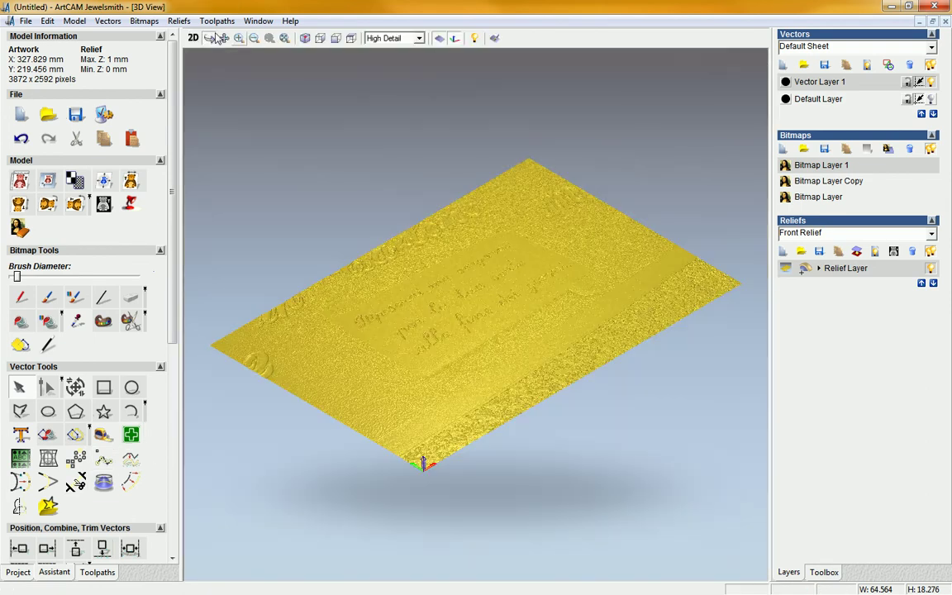
click(192, 38)
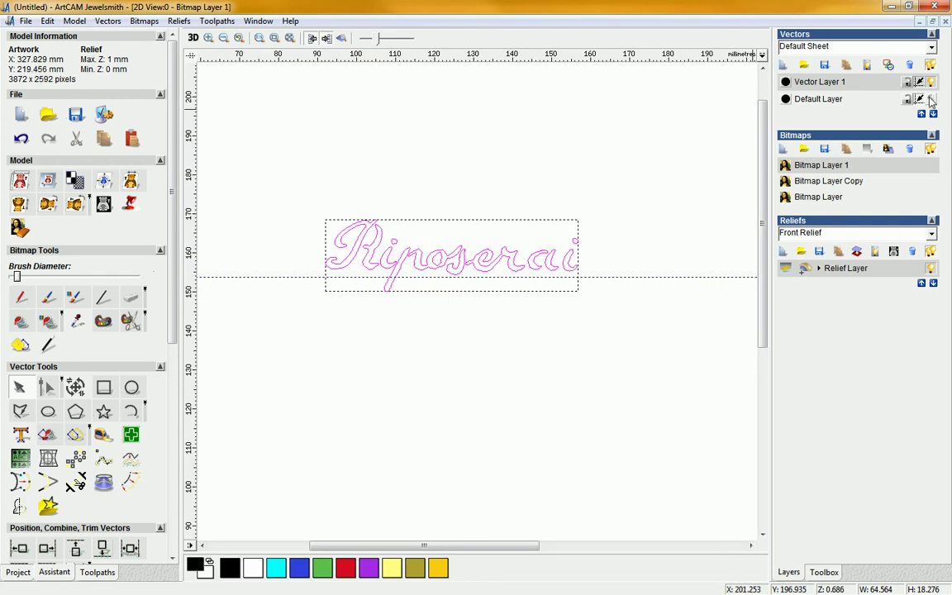
Step: Copy the "alla fine dei giorni" line from the Default Layer, hide that layer, and paste the line onto Vector Layer 1
scroll(407, 426, down, 2)
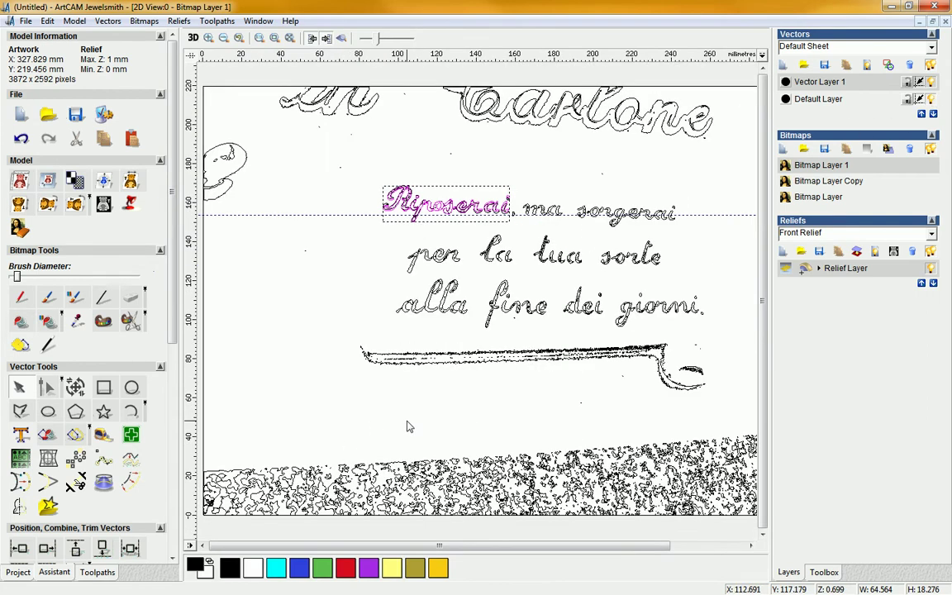
drag(376, 266, 718, 335)
right_click(700, 256)
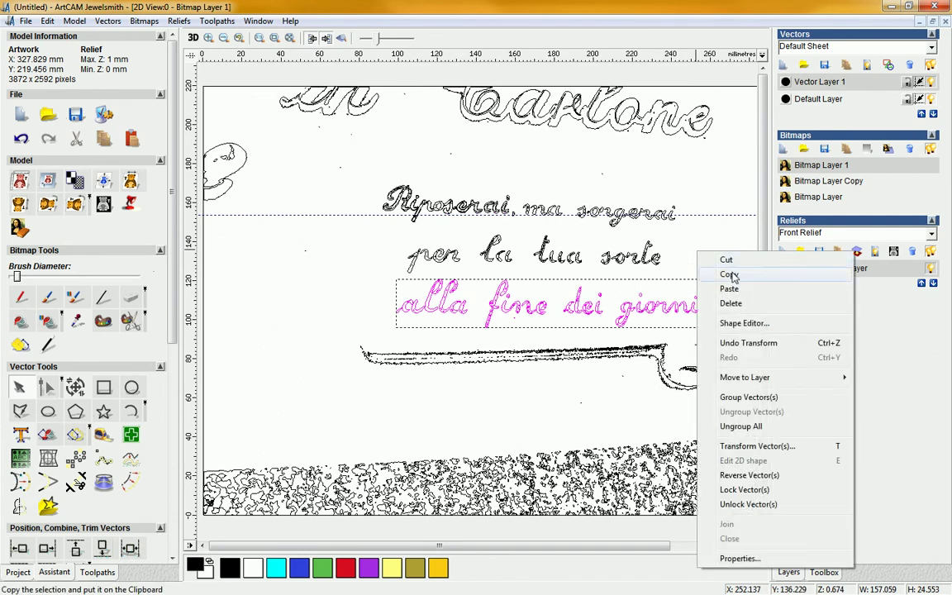
click(729, 275)
click(932, 100)
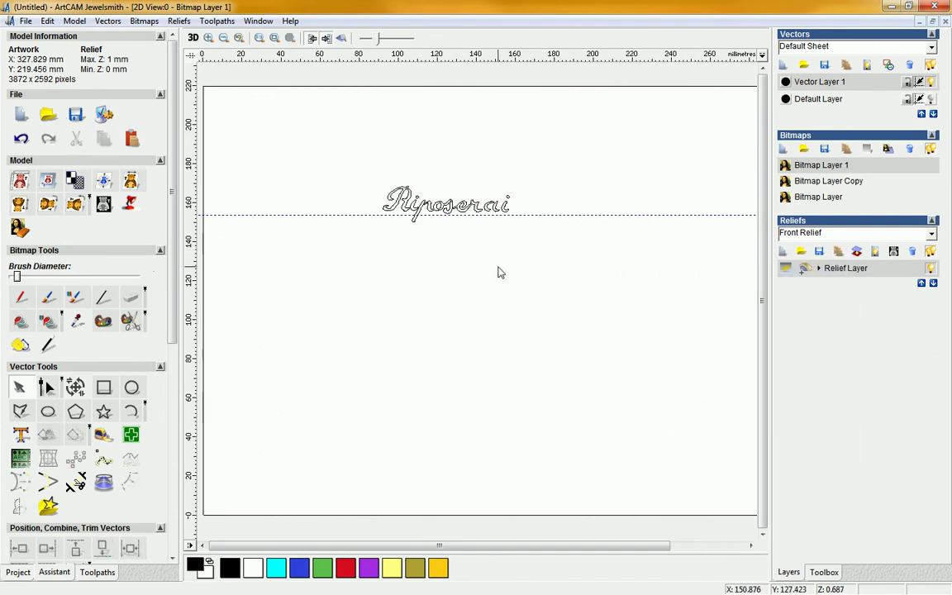
right_click(499, 270)
click(533, 306)
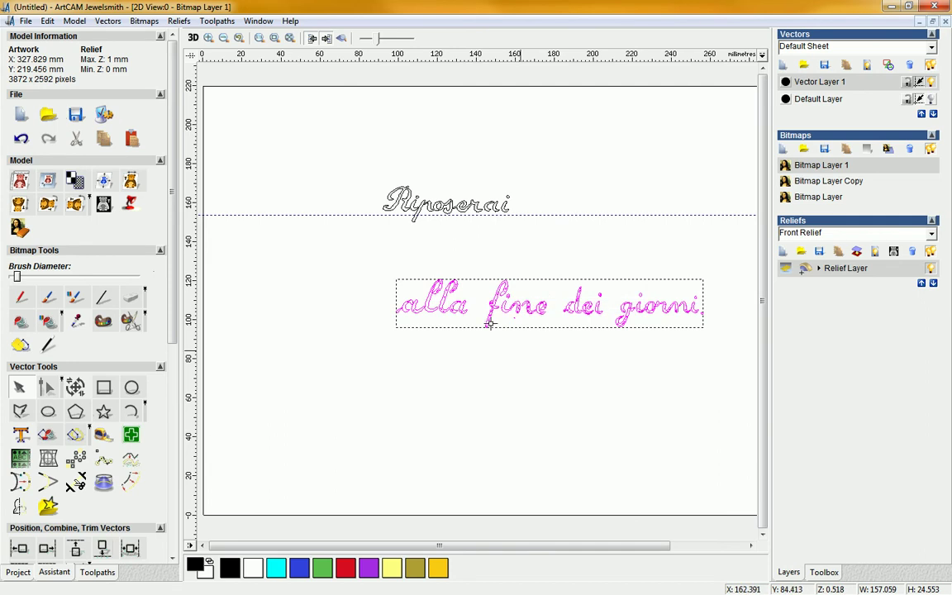
Step: Place a horizontal guideline at about Y 102 mm under "alla fine dei giorni" and rotate the line slightly to align its baseline
click(76, 386)
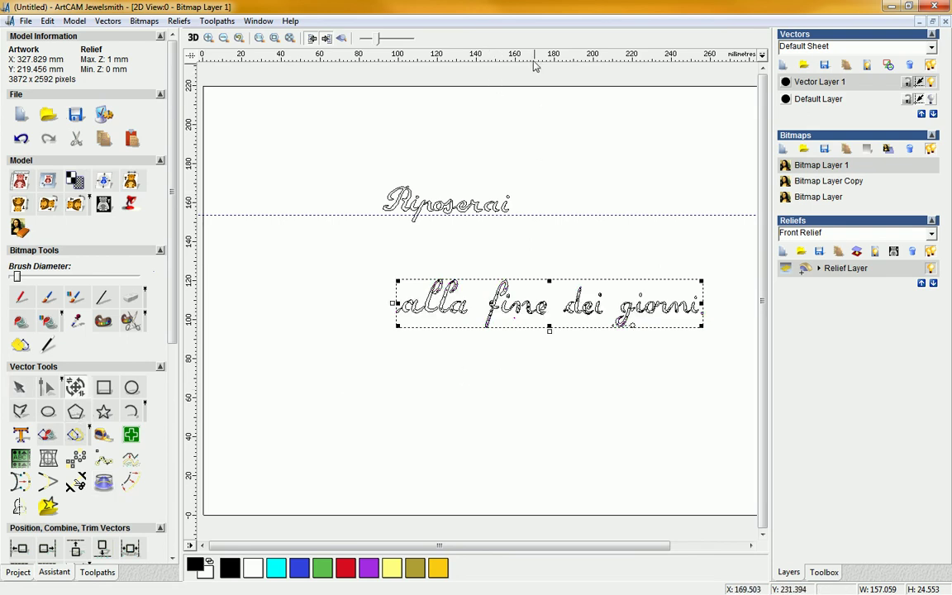
drag(530, 60, 546, 315)
scroll(731, 304, up, 2)
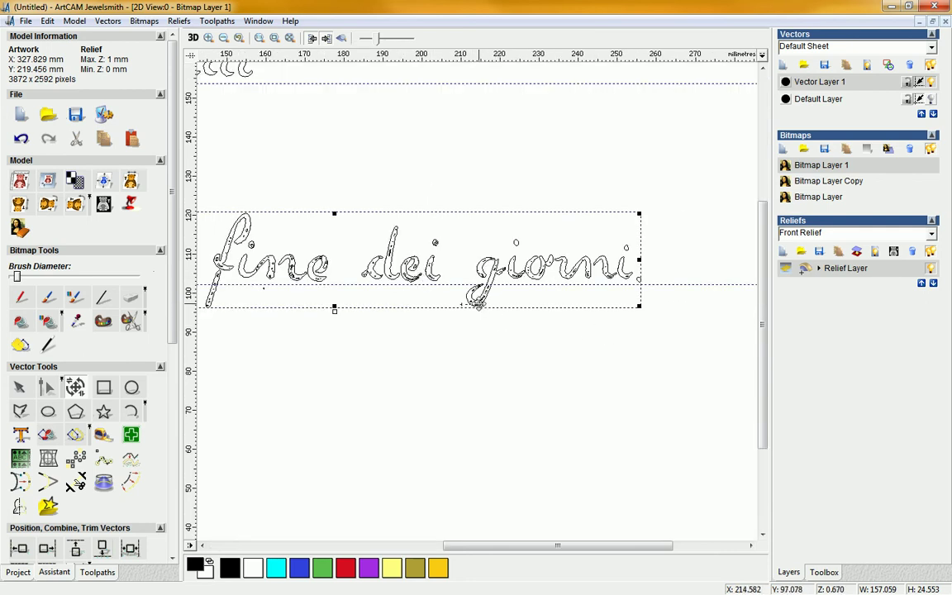
scroll(478, 319, up, 3)
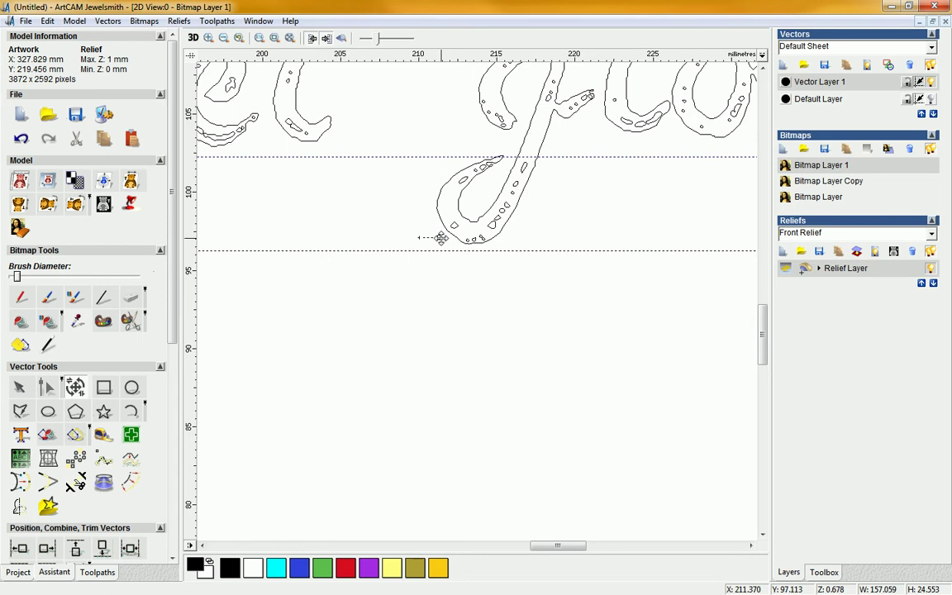
scroll(442, 241, down, 2)
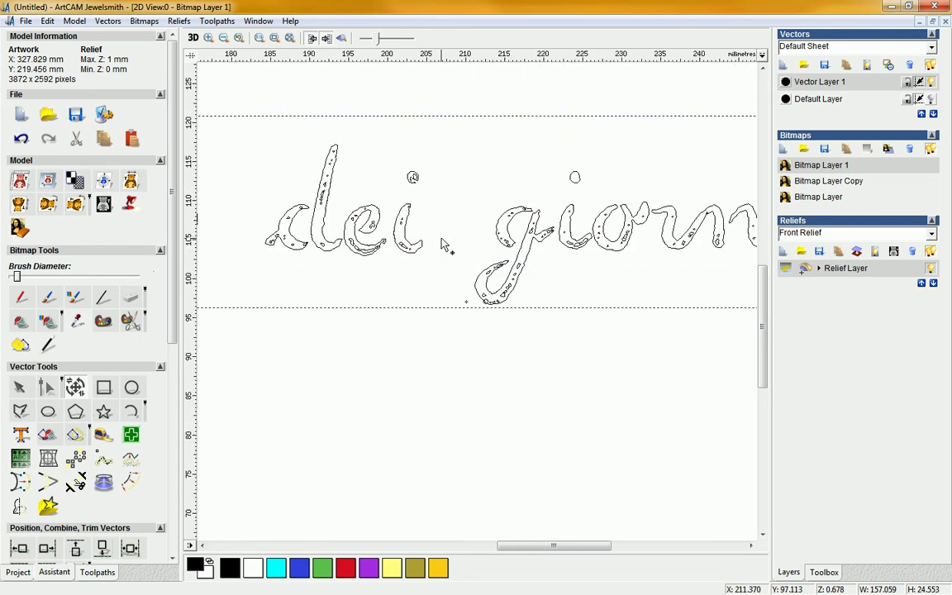
click(484, 299)
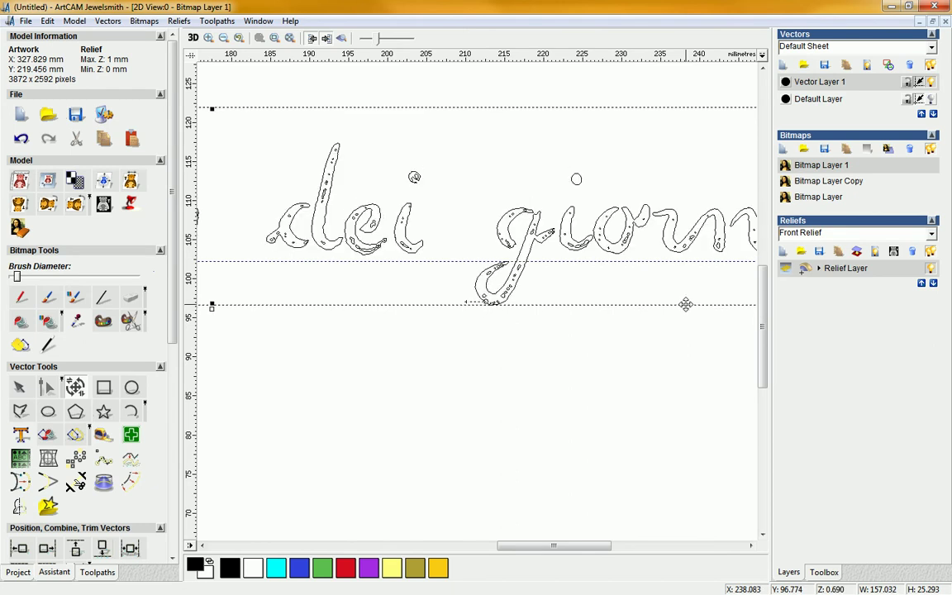
Step: Envelope-distort "alla fine dei giorni", lowering its upper edge and pulling in its start to make it about 148.4 mm wide and 19.8 mm high
scroll(686, 314, down, 2)
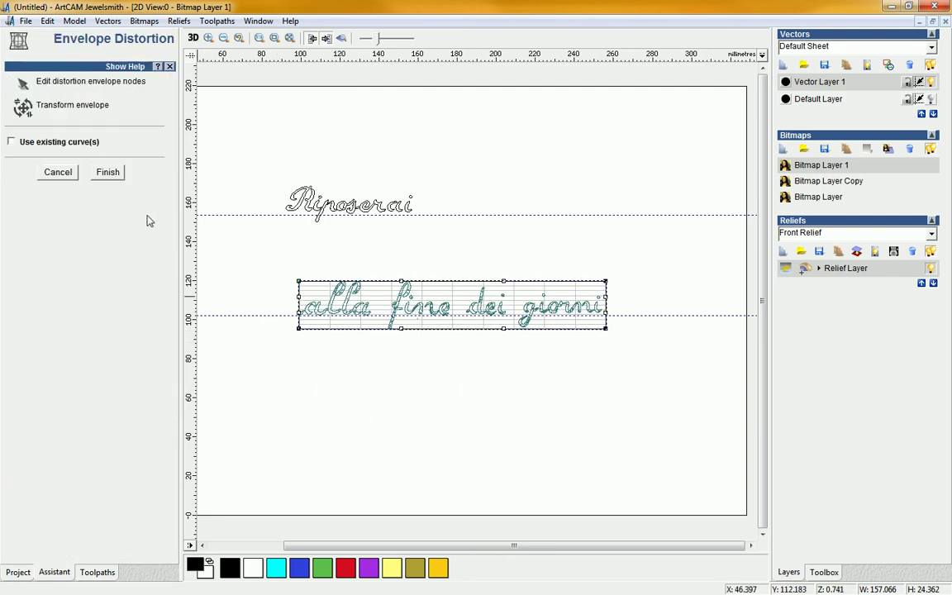
drag(278, 258, 648, 303)
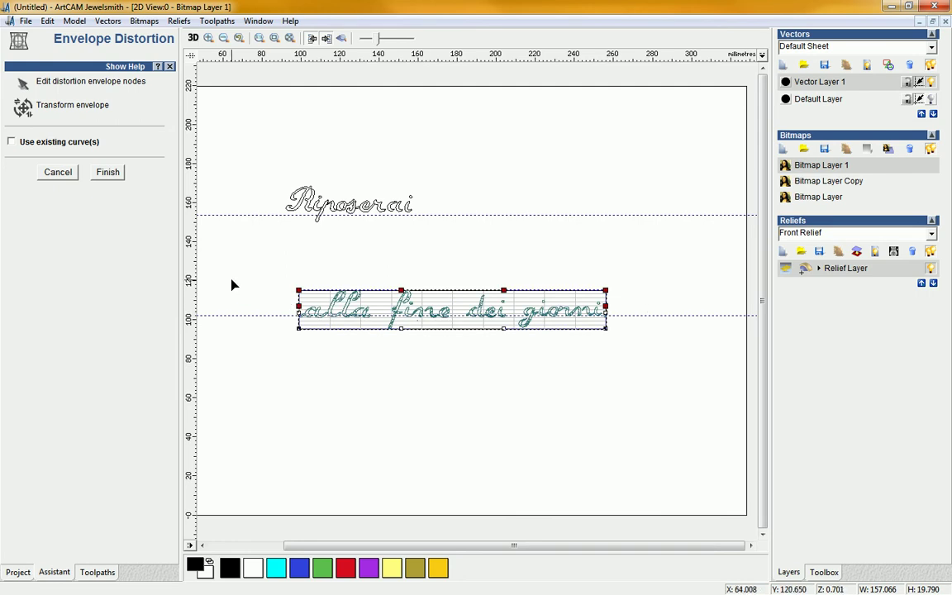
drag(245, 265, 434, 385)
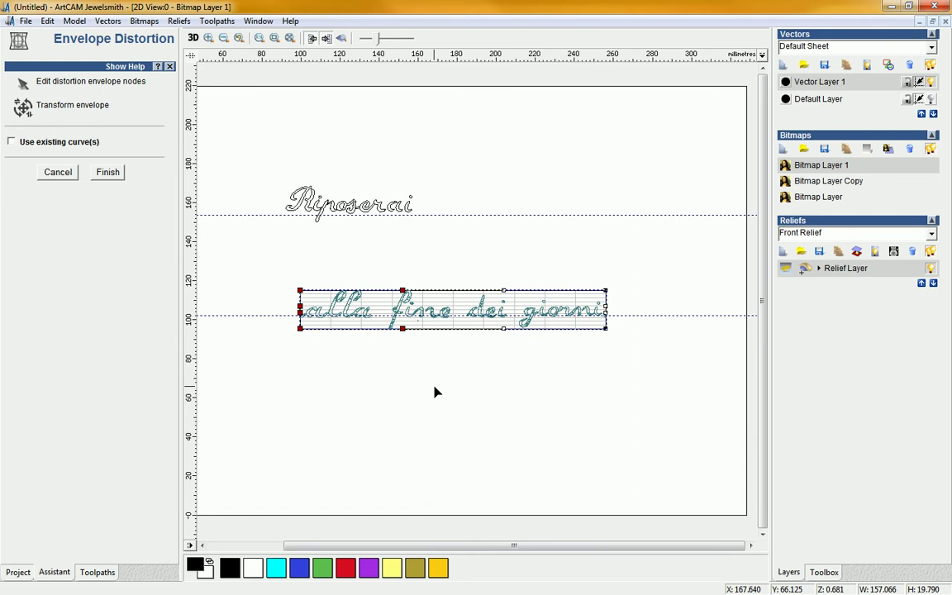
drag(261, 259, 433, 378)
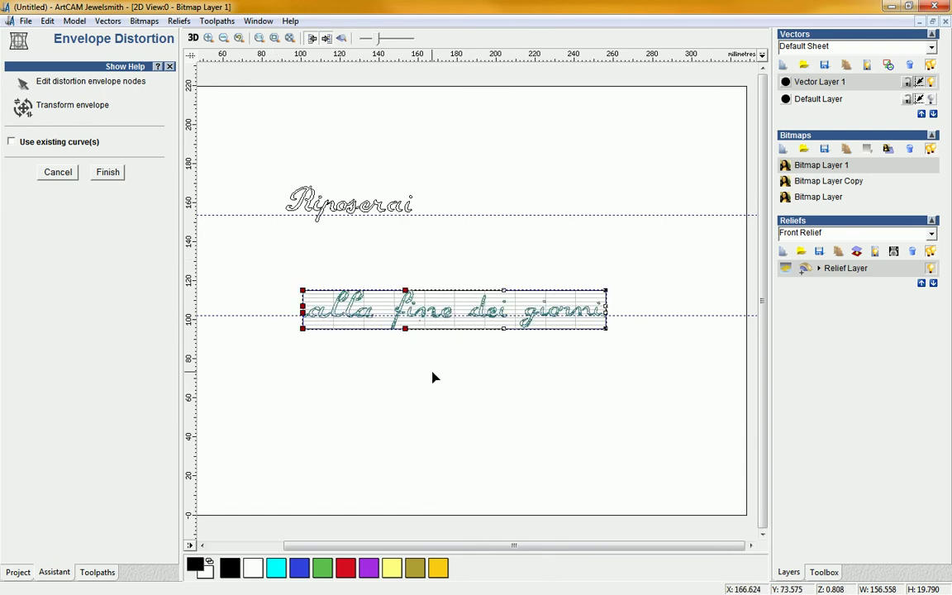
drag(291, 268, 351, 323)
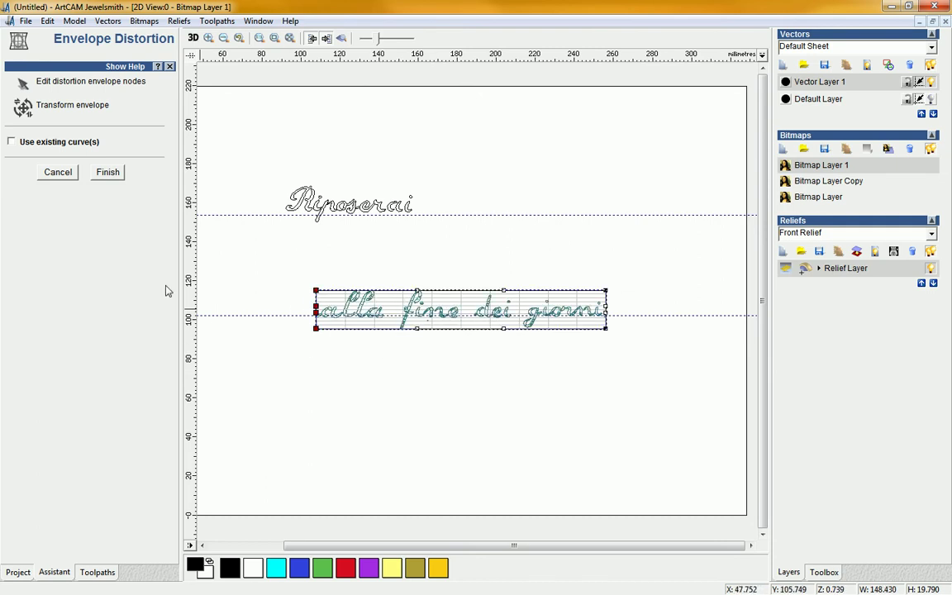
click(106, 173)
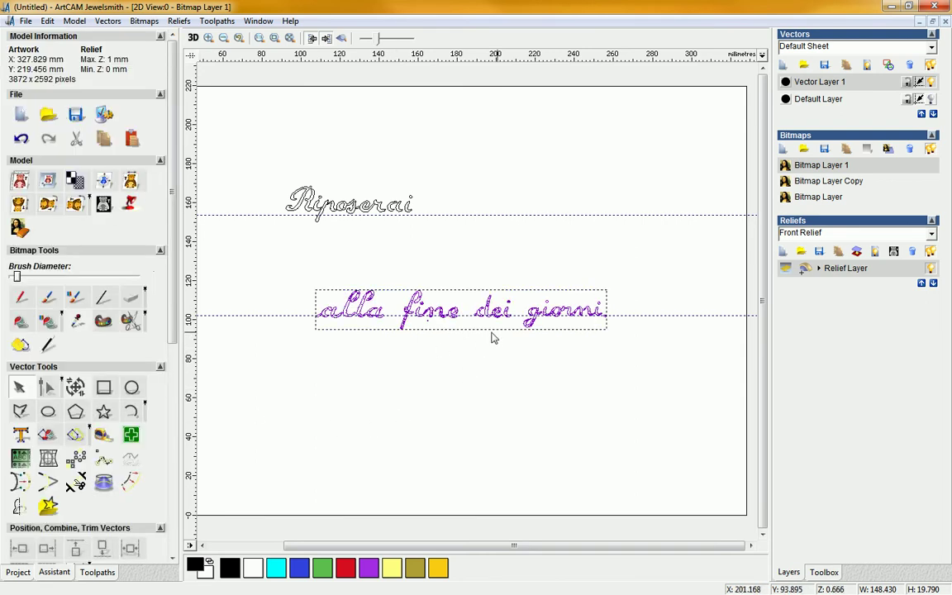
click(476, 371)
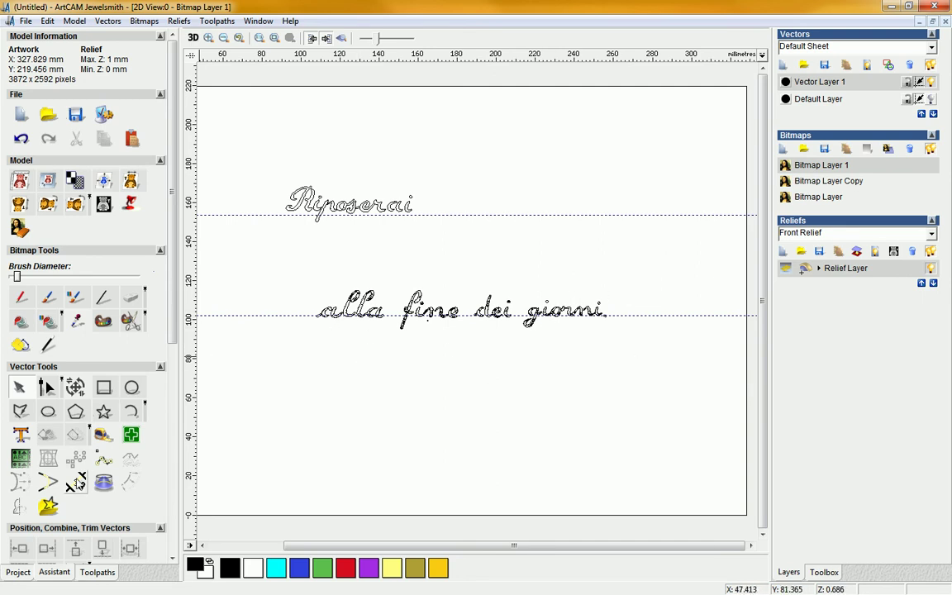
Step: Apply a second envelope distortion to "alla fine dei giorni", raising the upper edge slightly toward "giorni" for a height of about 20.5 mm
click(332, 318)
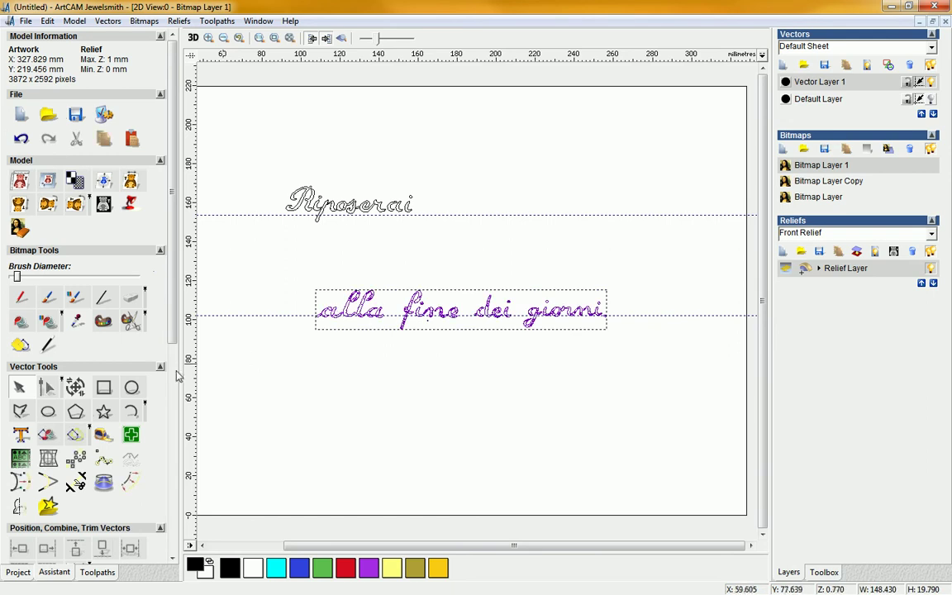
click(46, 413)
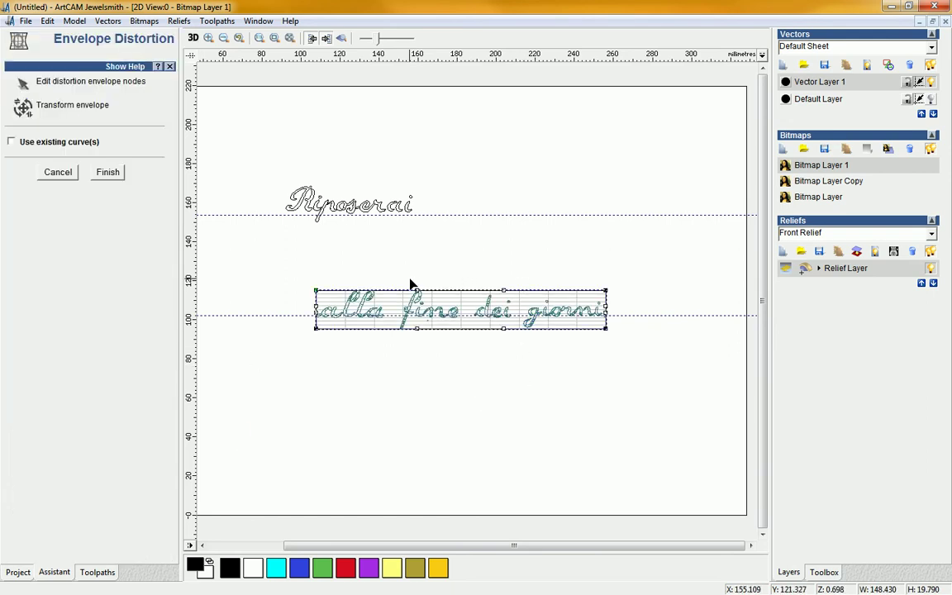
drag(480, 272, 662, 314)
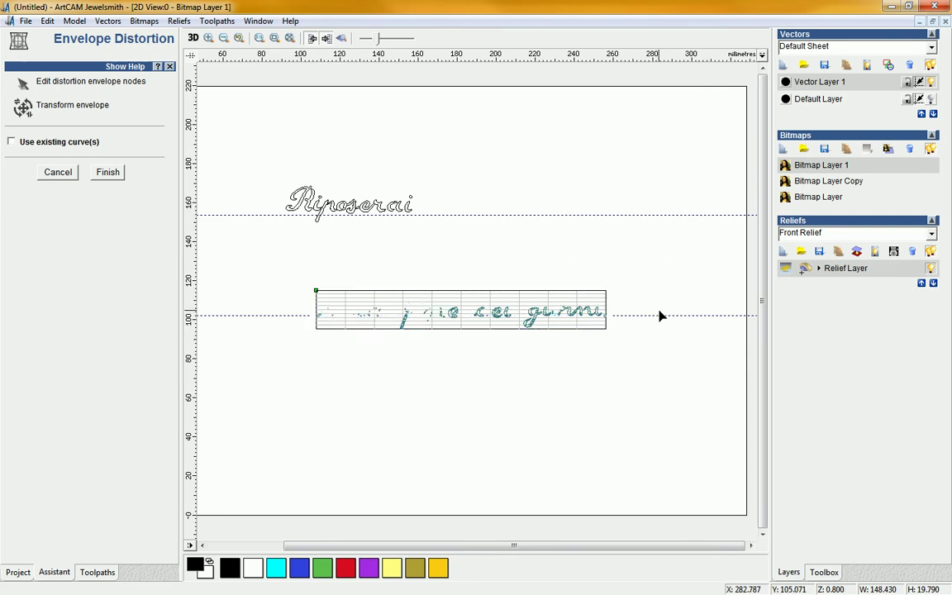
key(Up)
key(Up)
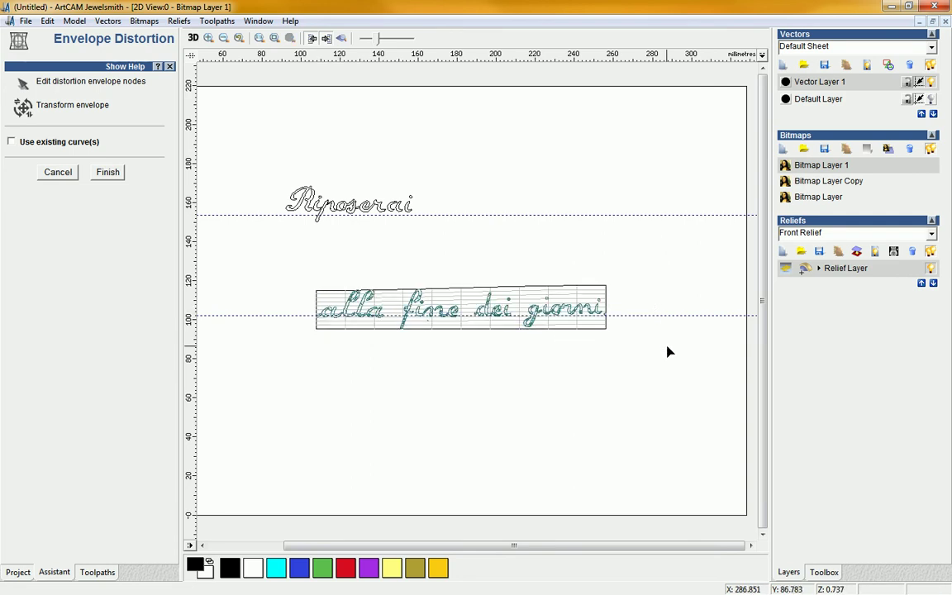
click(105, 171)
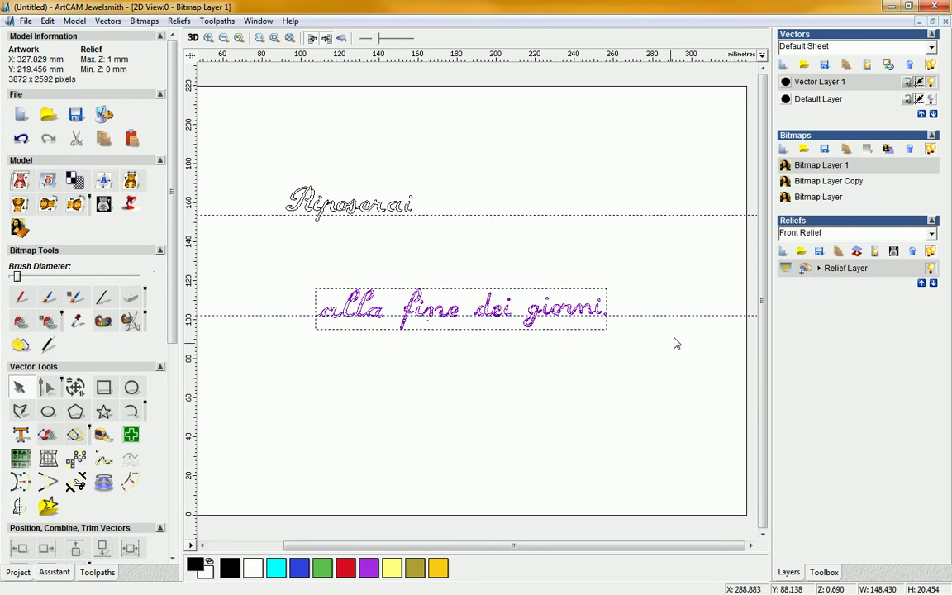
Step: Isolate the main stroke of the "R" in "Riposerai" as the only selected outline and frame it closely
click(395, 230)
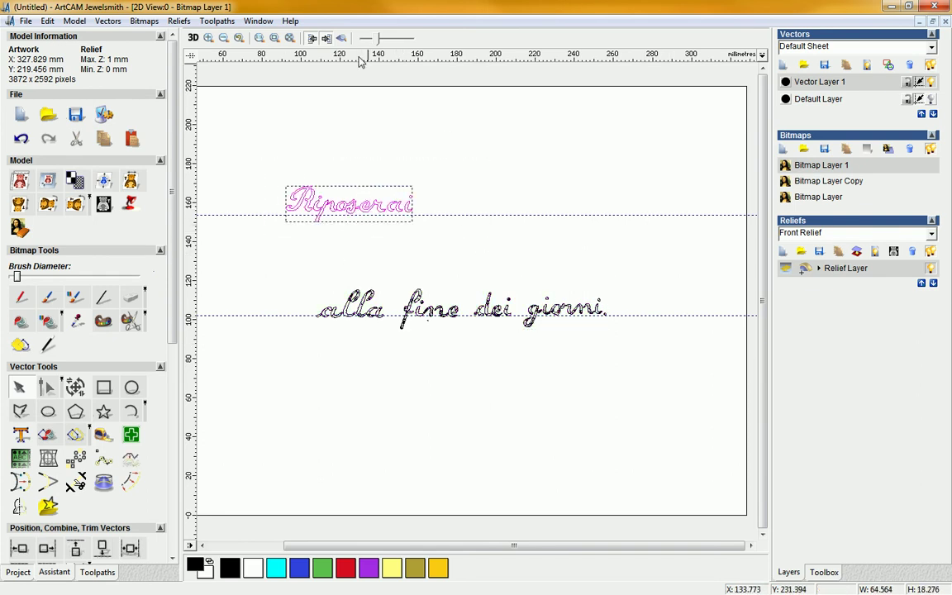
click(260, 37)
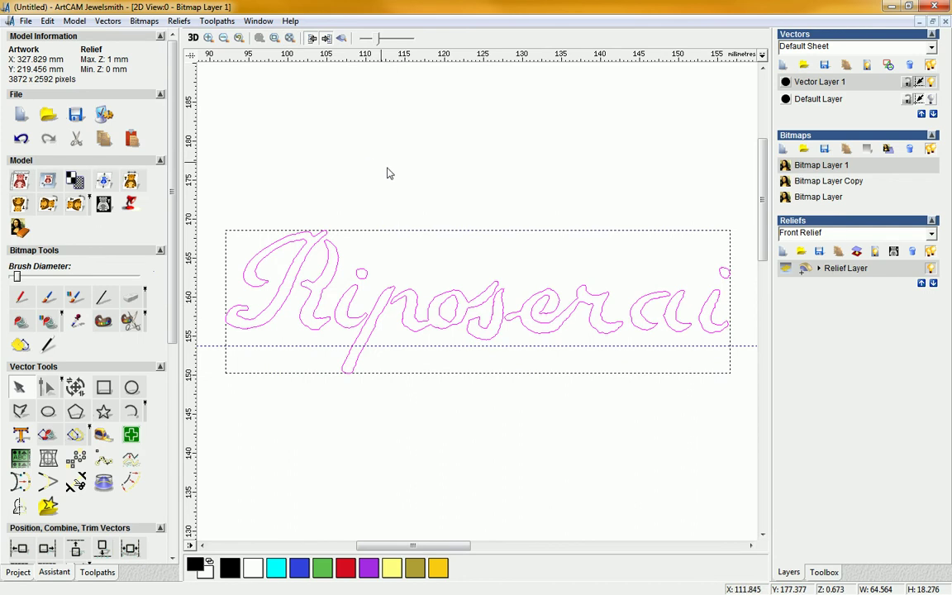
click(303, 249)
click(275, 234)
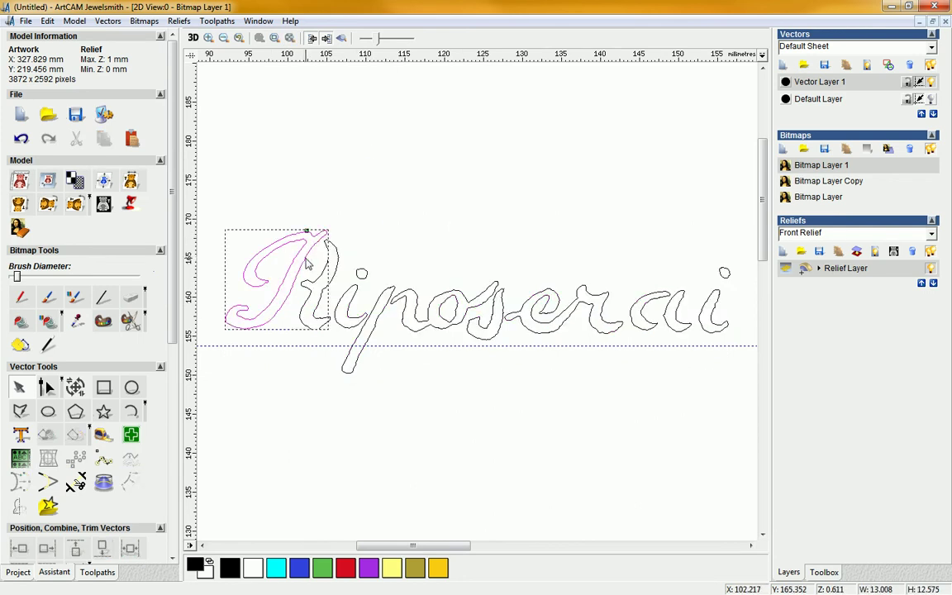
click(289, 38)
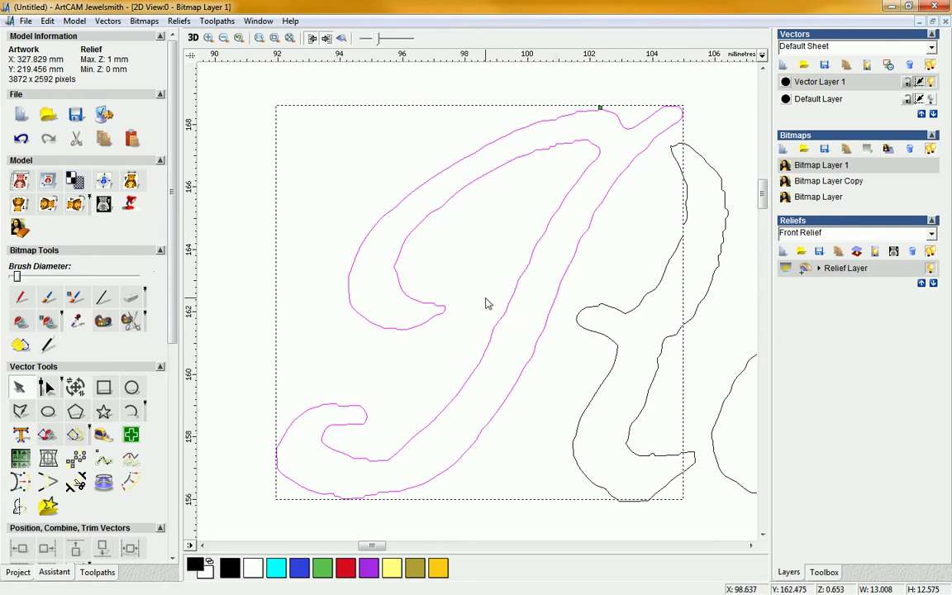
Step: Try smoothing the main stroke of the "R" with Spline Vectors at a tolerance of 0.1, and undo it
click(132, 462)
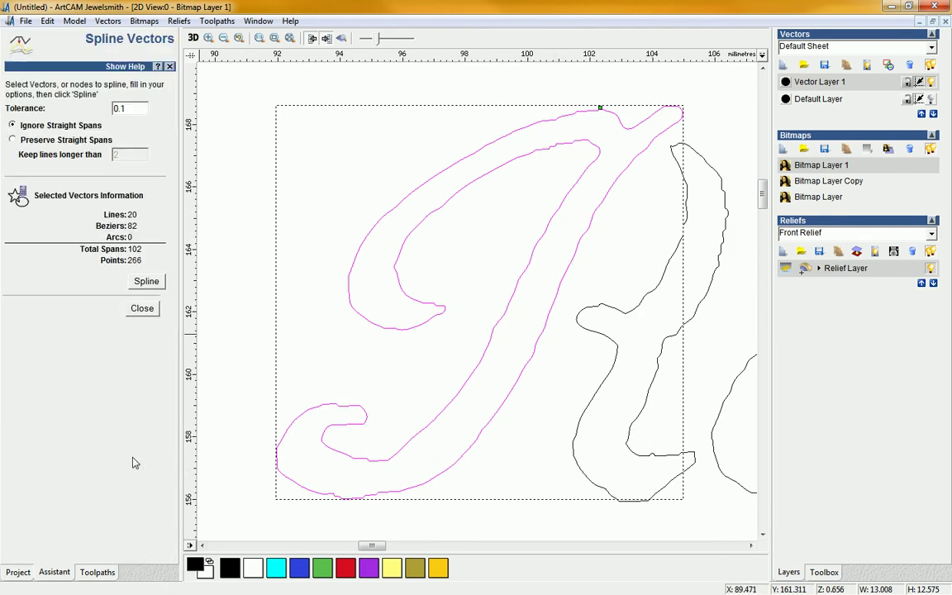
click(146, 282)
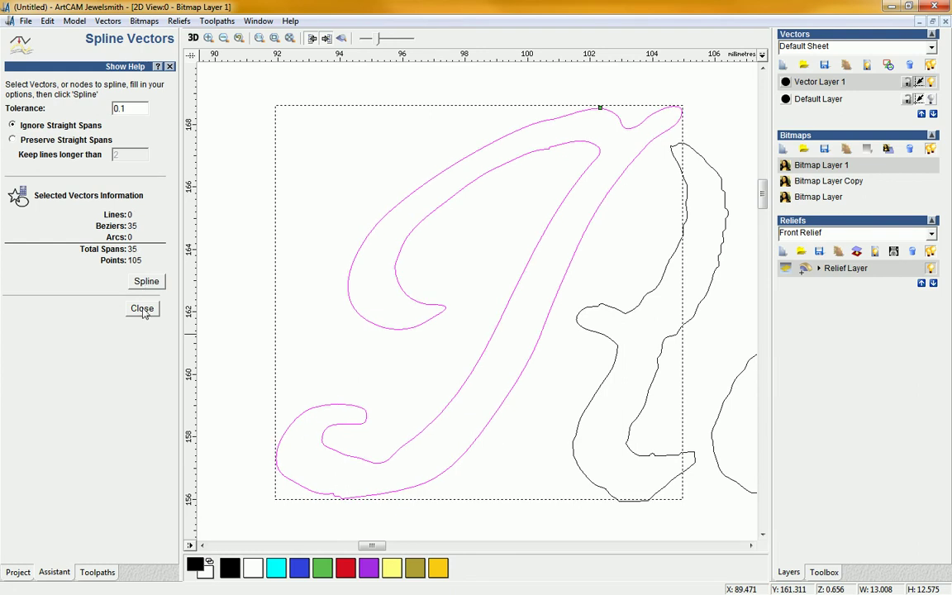
click(47, 20)
click(58, 36)
click(151, 314)
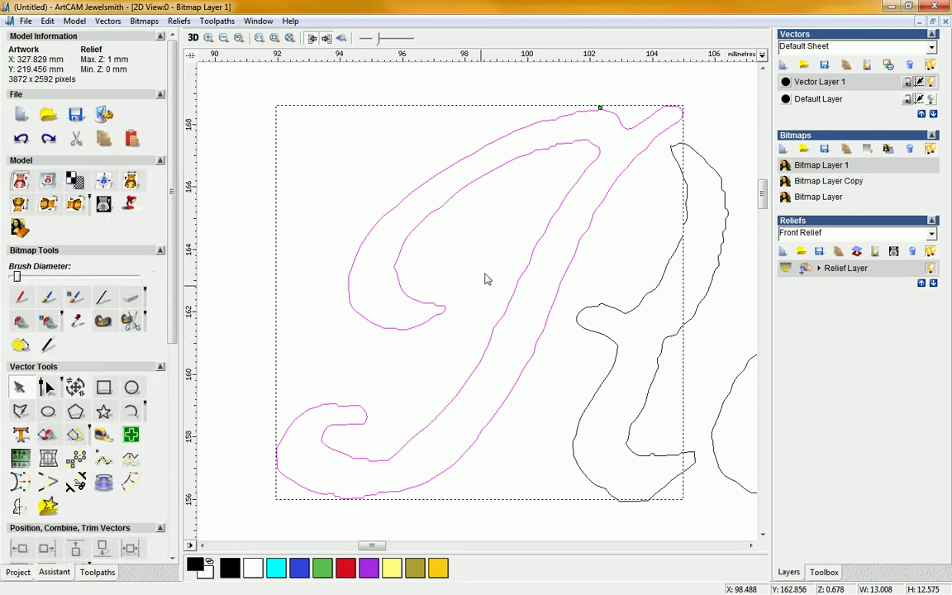
Step: Show the nodes of the "R" main stroke and spline the outline twice at tolerance 0.1, ignoring straight spans
click(48, 387)
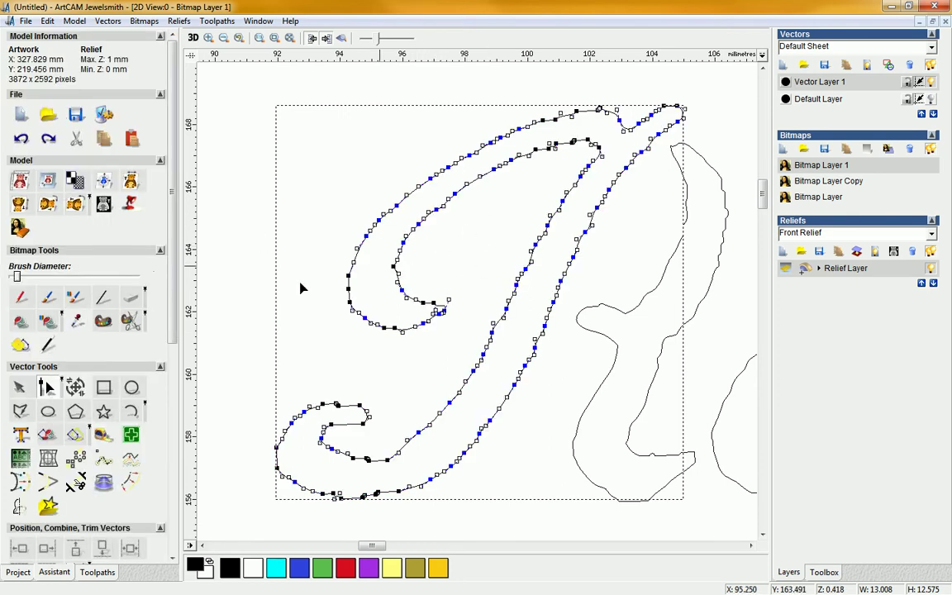
click(130, 411)
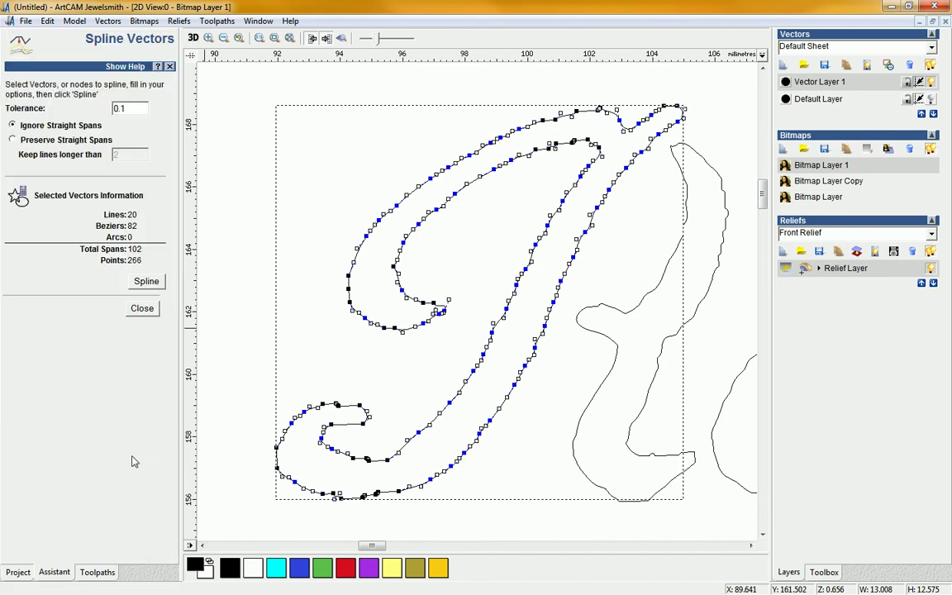
click(146, 282)
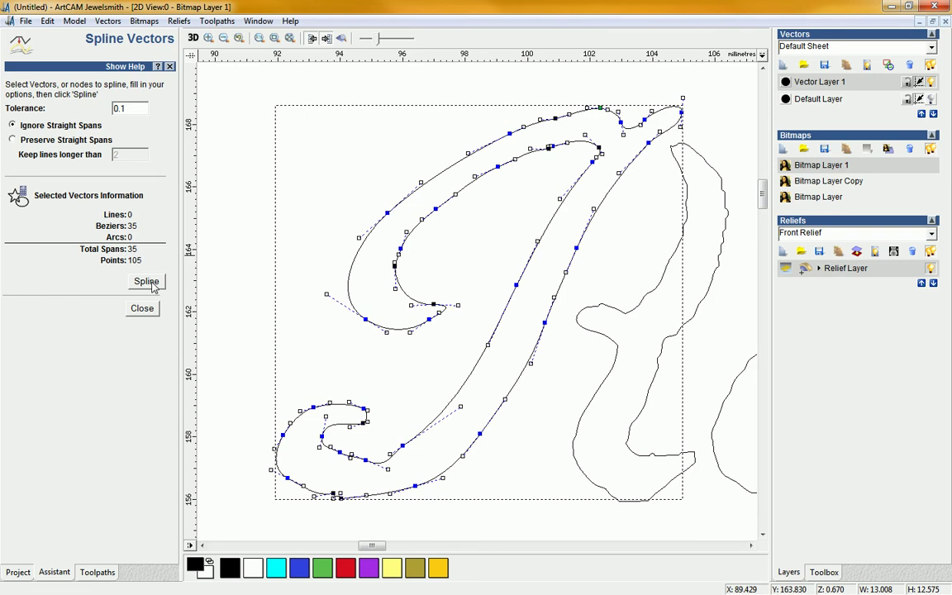
click(146, 282)
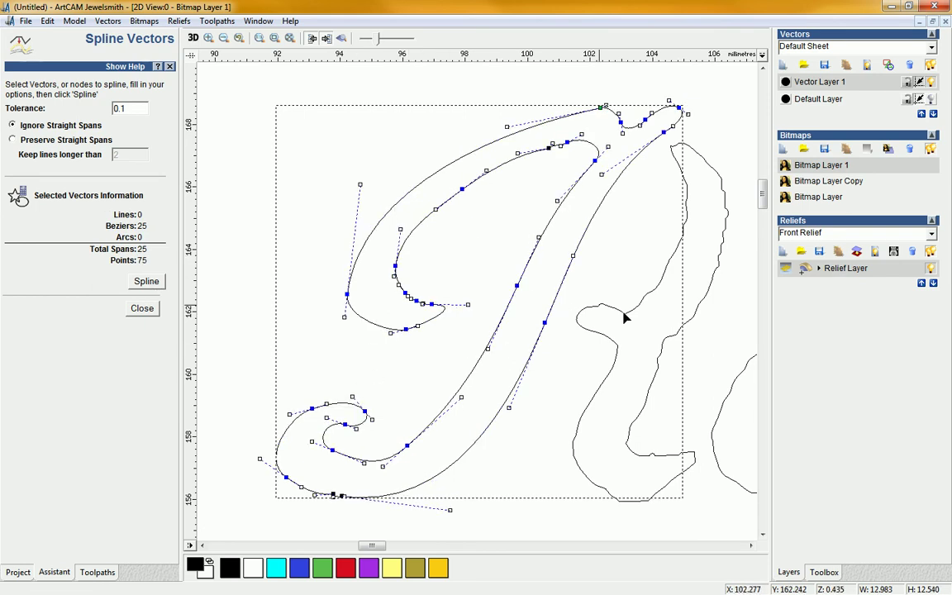
Step: Spline the second stroke of the "R", its bowl and leg, twice at tolerance 0.1
click(649, 304)
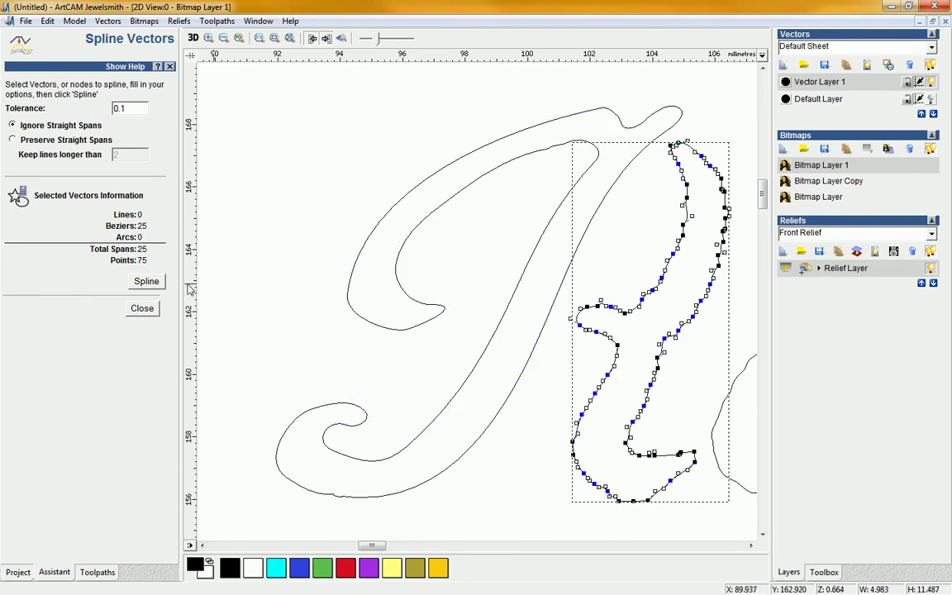
click(147, 281)
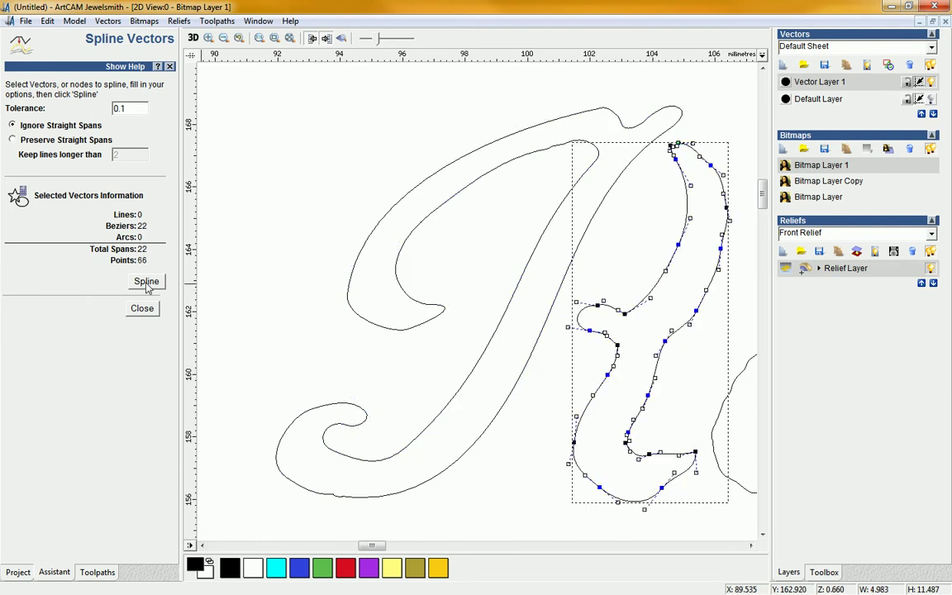
click(146, 282)
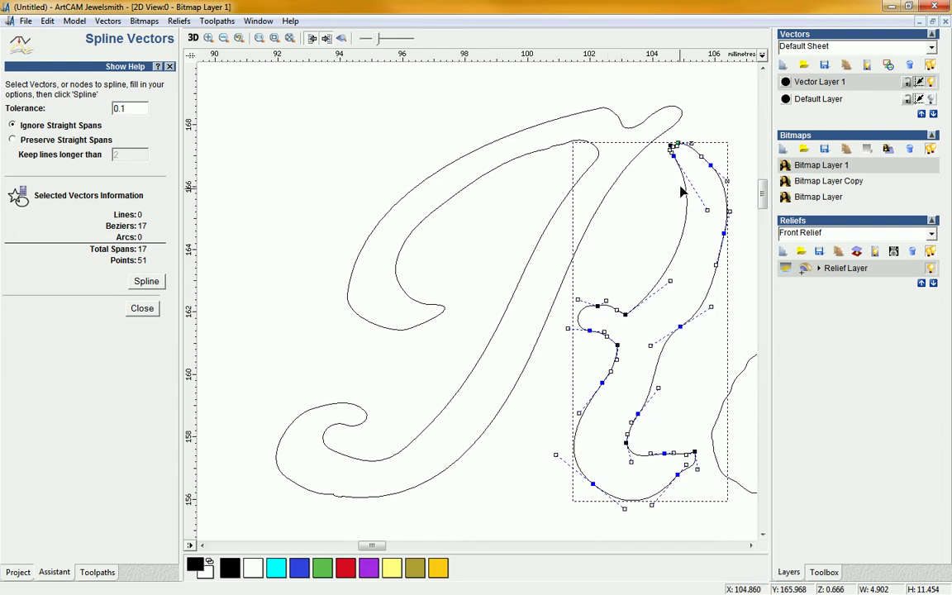
Step: Temporarily show the Default Layer to compare the smoothed "R" with the original trace, and close Spline Vectors
click(932, 99)
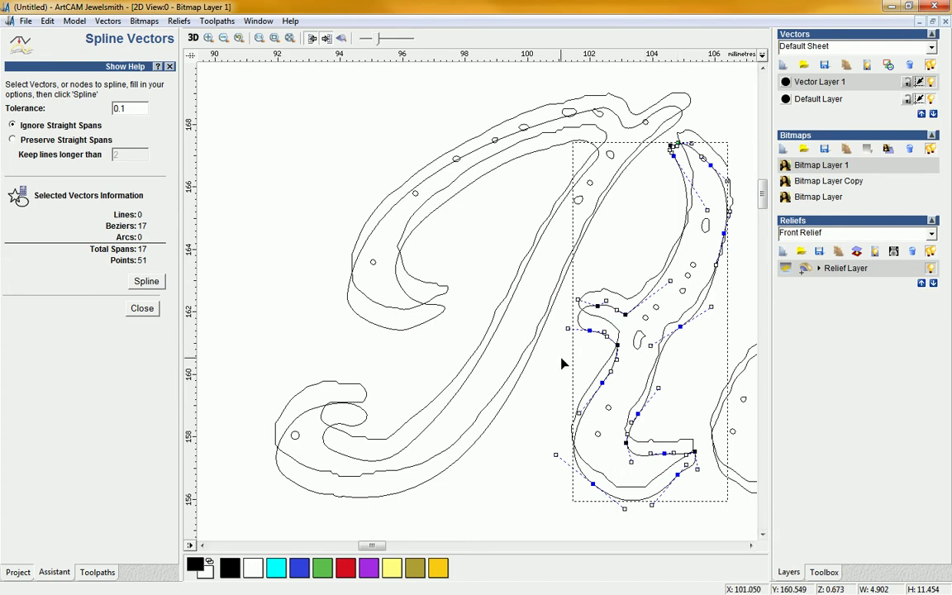
scroll(561, 364, down, 3)
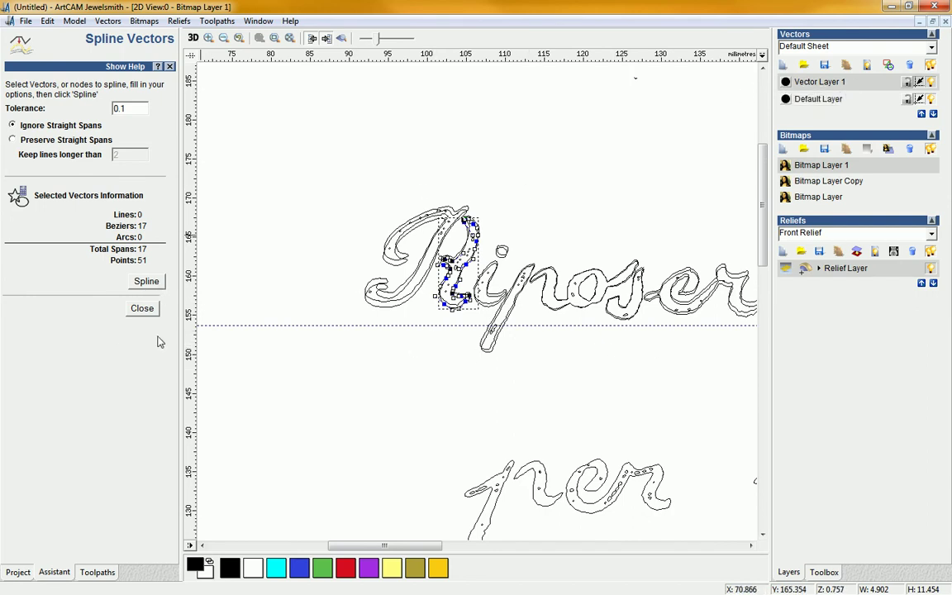
click(931, 99)
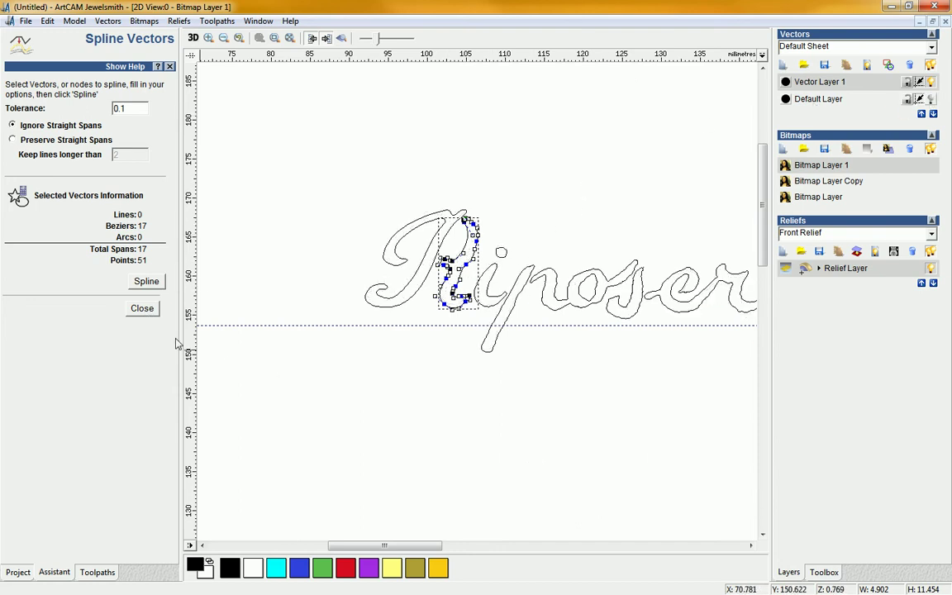
click(139, 311)
click(413, 374)
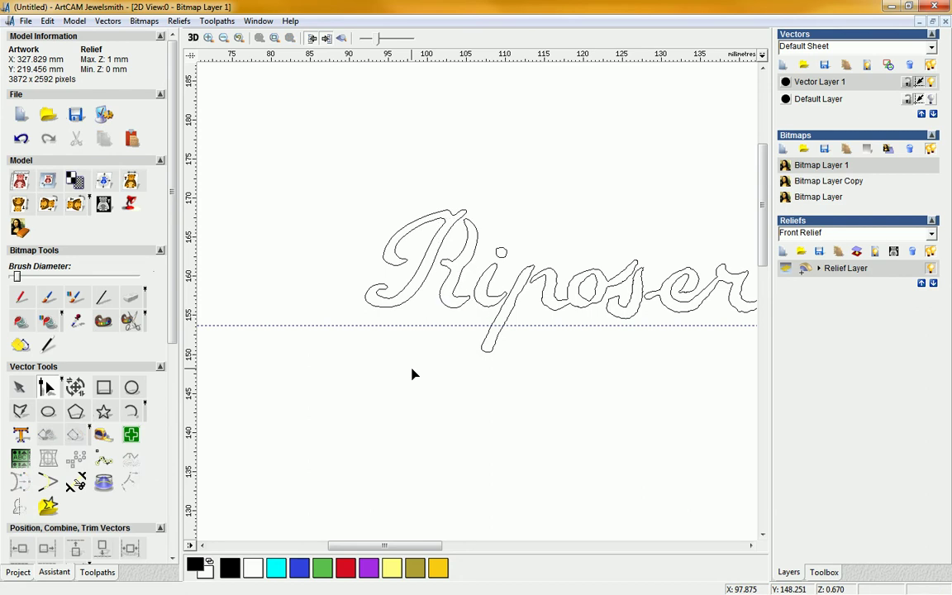
Step: Group the main stroke of the "R" as a vector group, ungroup it again and clear the selection
click(406, 232)
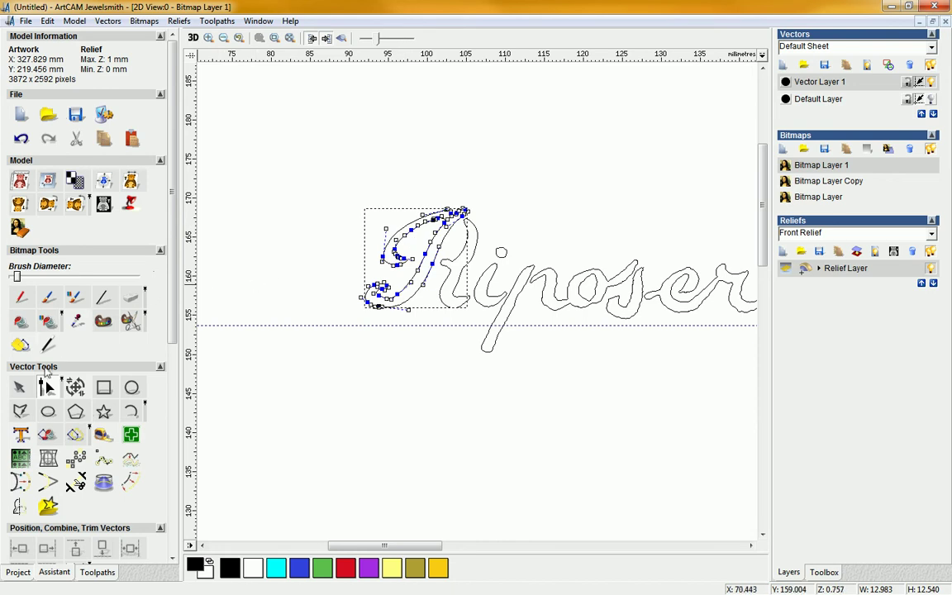
click(20, 387)
right_click(369, 135)
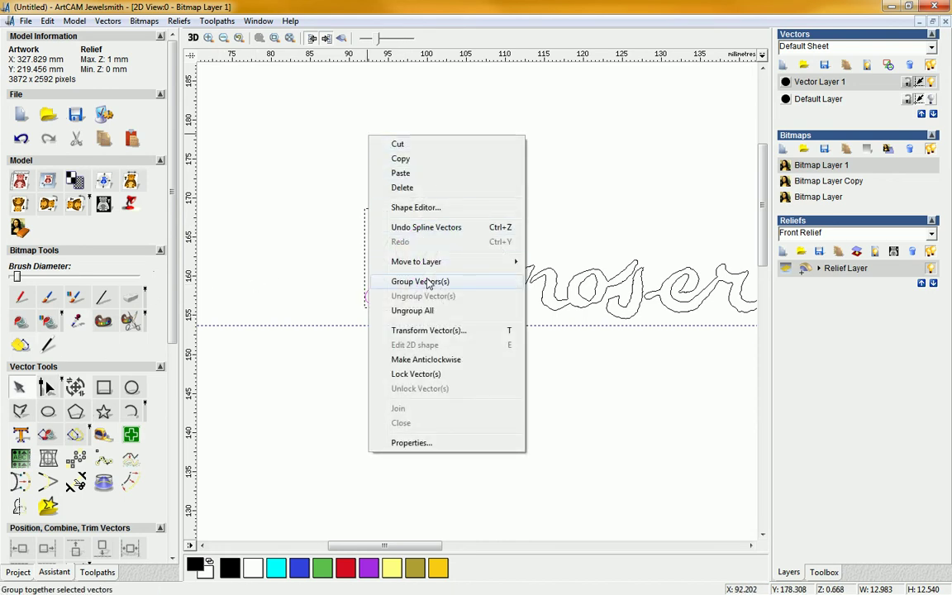
click(421, 282)
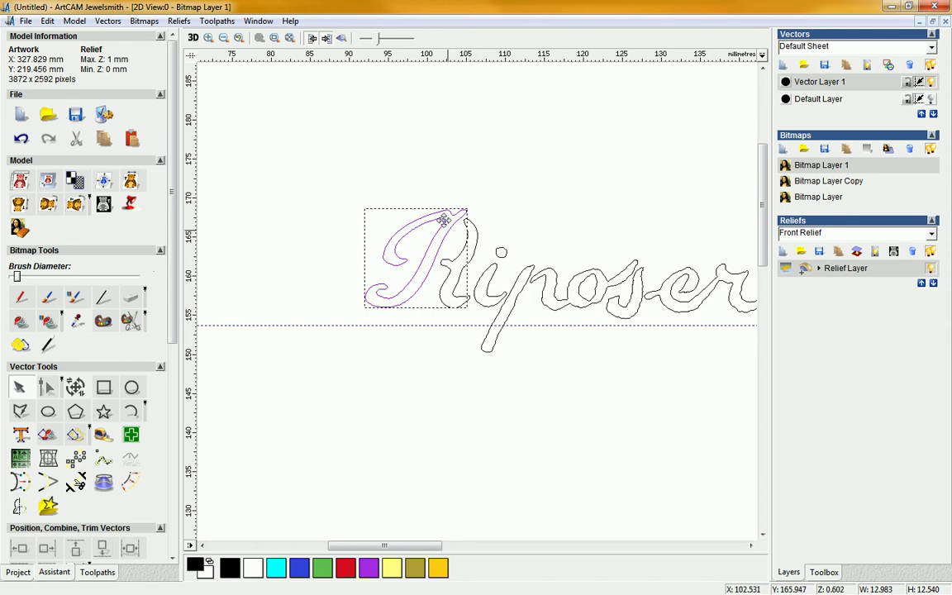
right_click(548, 150)
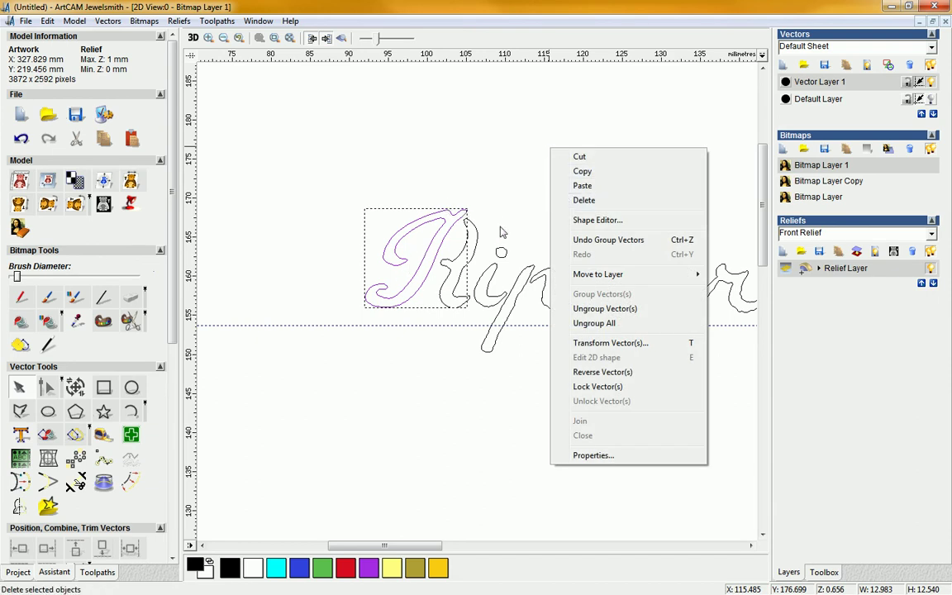
click(602, 310)
click(479, 379)
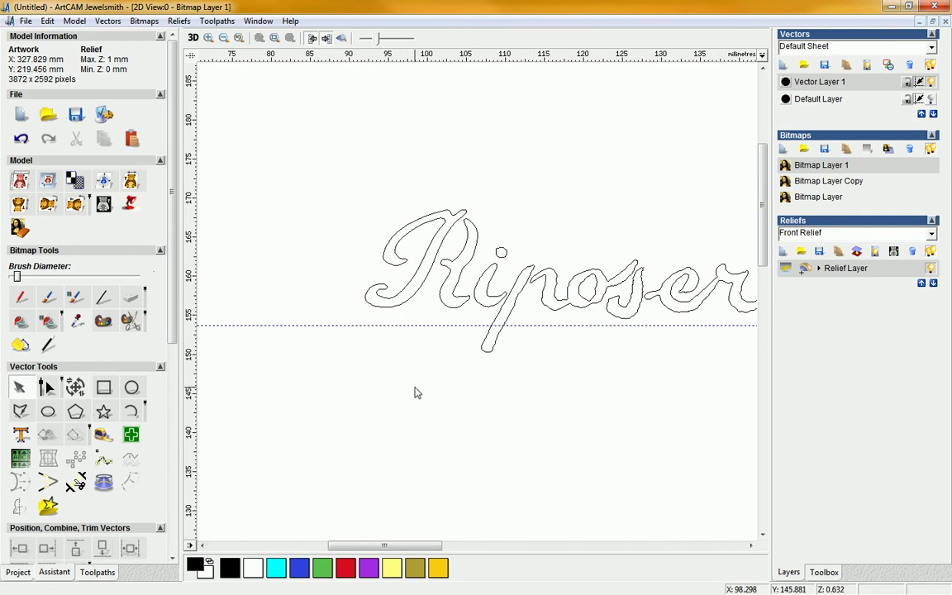
Step: Spline the "iposerai" letters after the "R" twice at tolerance 0.1, ignoring straight spans
key(F3)
drag(361, 165, 550, 250)
scroll(547, 250, up, 2)
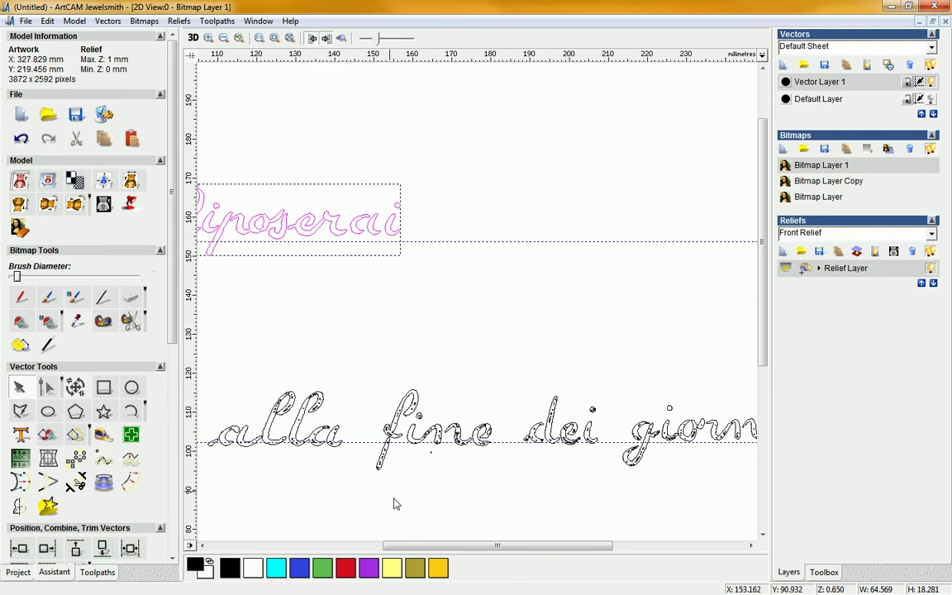
drag(438, 547, 358, 548)
click(412, 357)
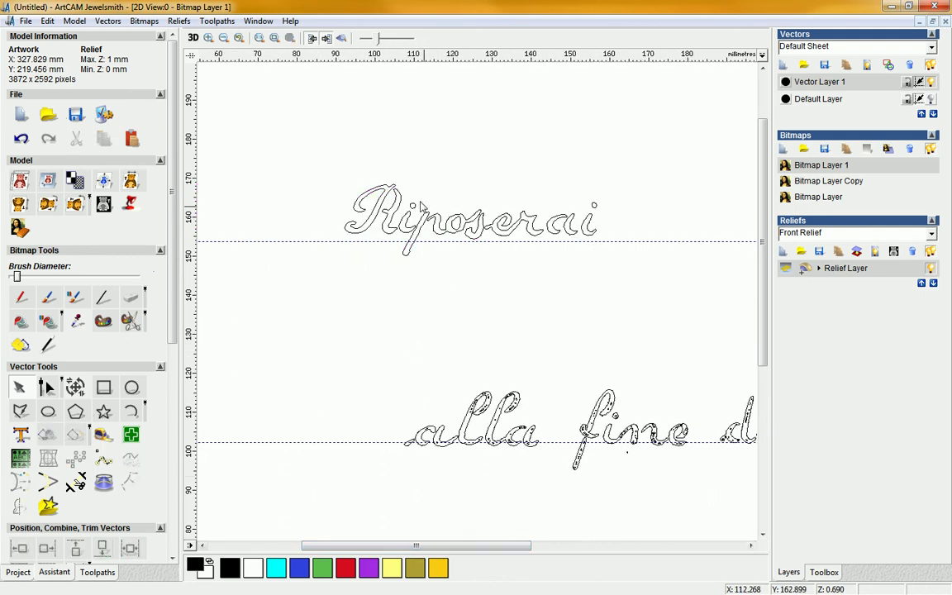
drag(632, 274, 389, 197)
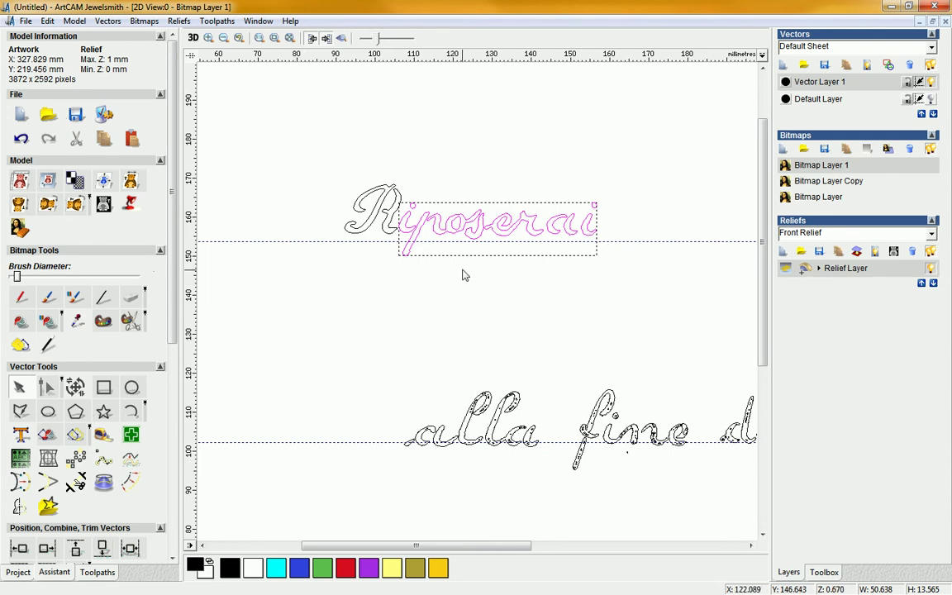
click(290, 39)
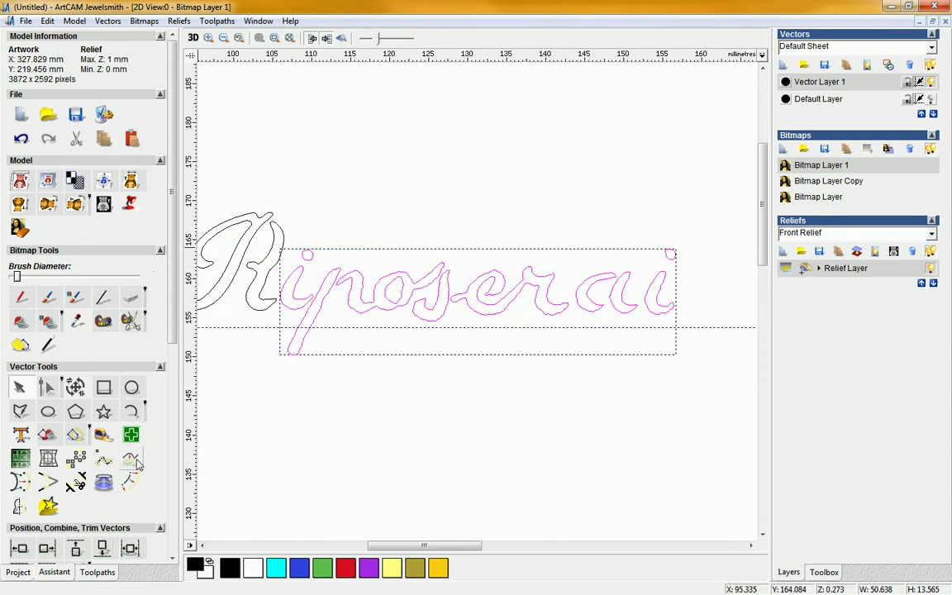
click(125, 412)
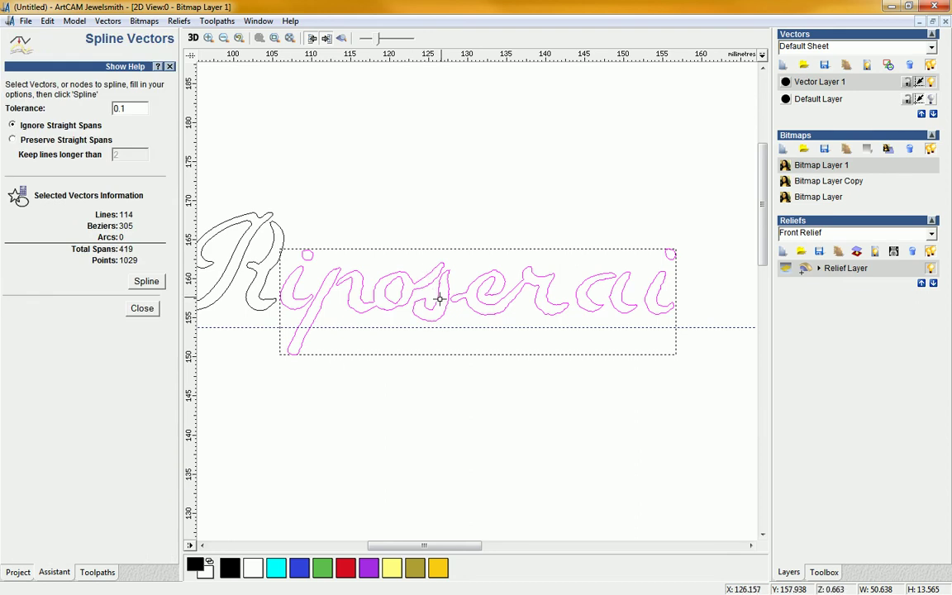
click(146, 281)
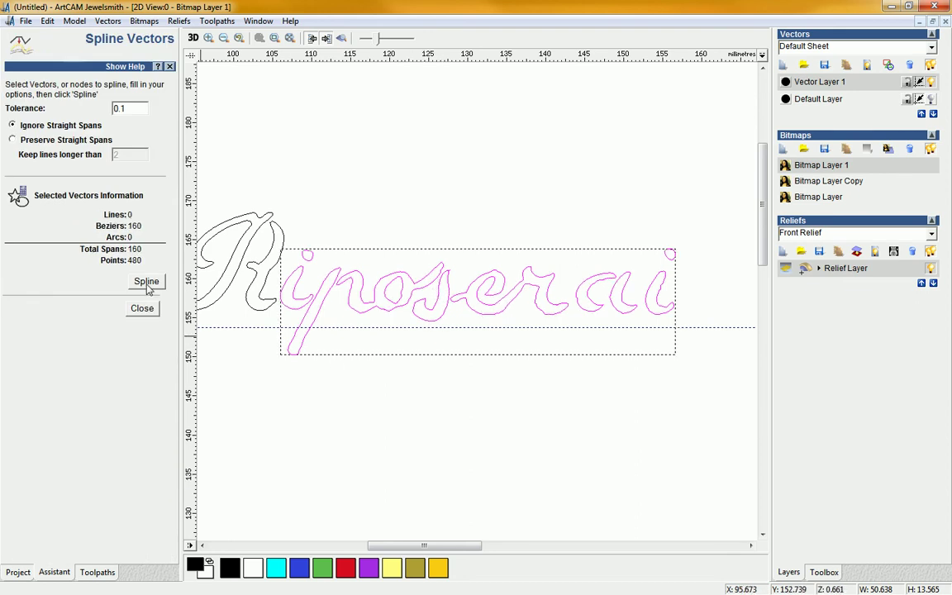
click(147, 281)
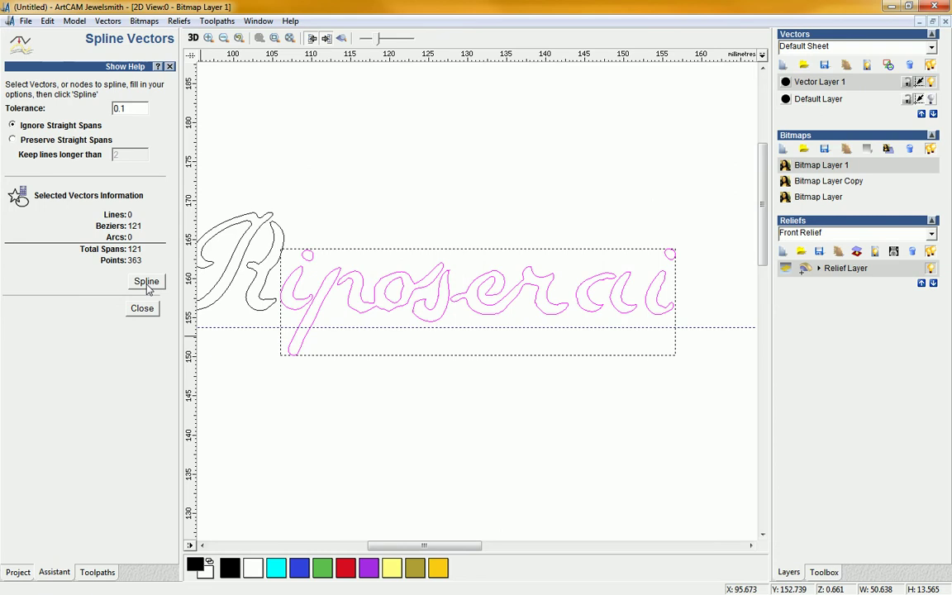
Step: Group all the letter outlines of "Riposerai" as one vector group and close Spline Vectors
scroll(469, 430, down, 2)
drag(304, 159, 703, 319)
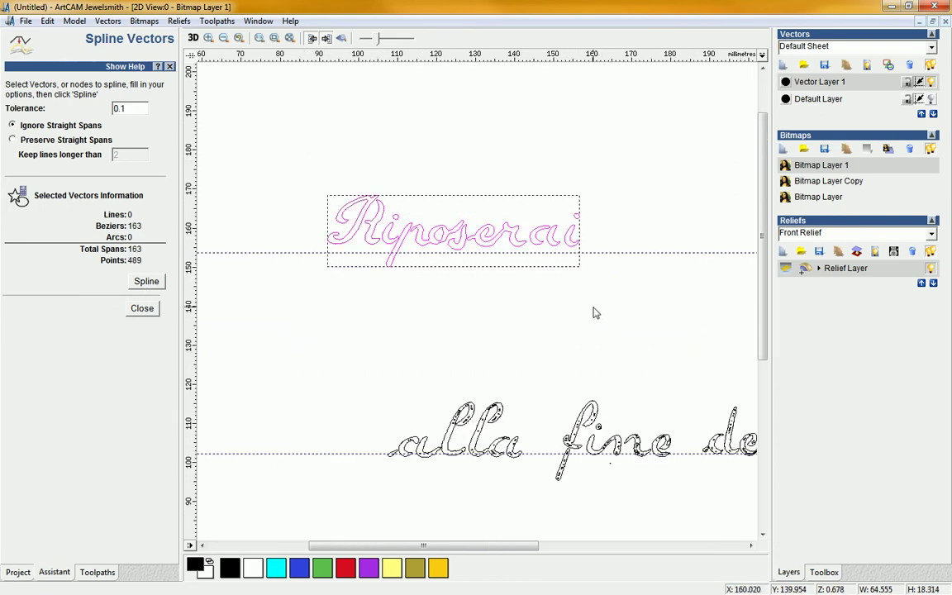
right_click(593, 313)
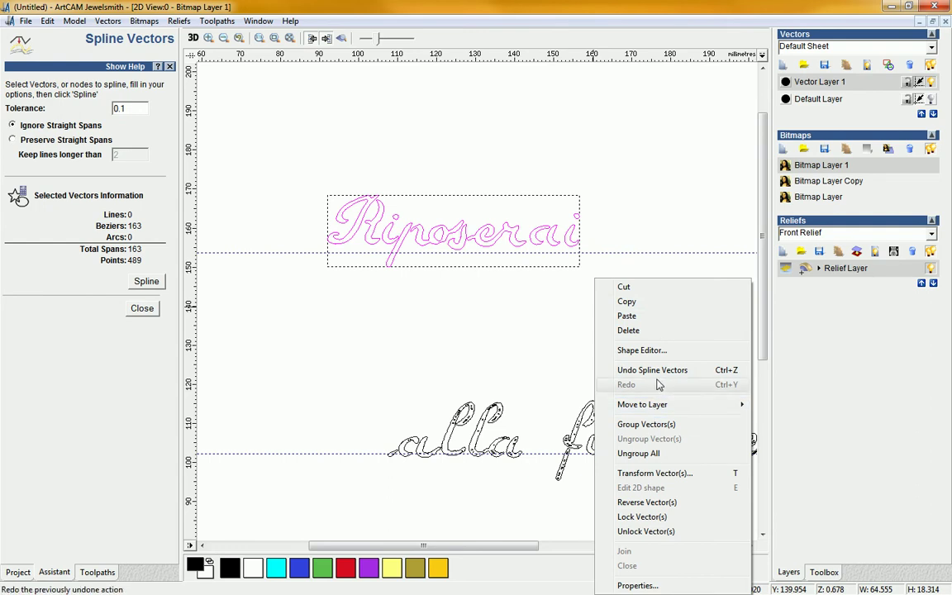
click(645, 423)
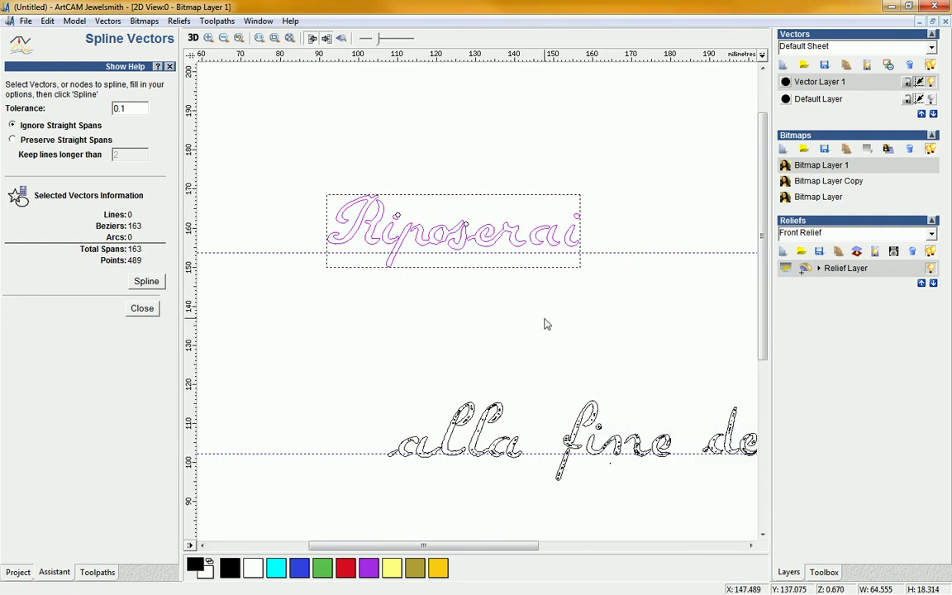
click(143, 308)
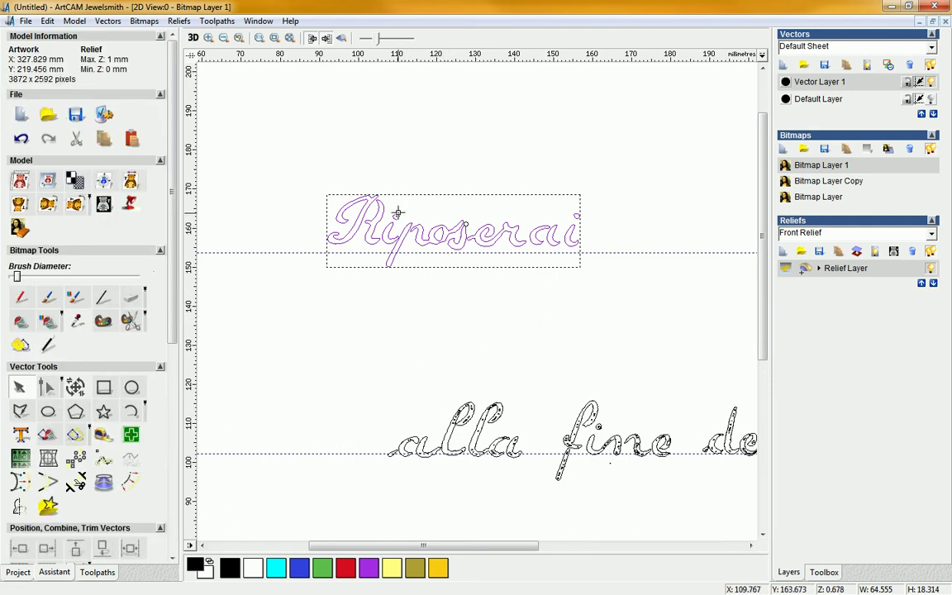
Step: Ungroup the "Riposerai" vector group and clear the selection
key(F5)
scroll(504, 310, down, 5)
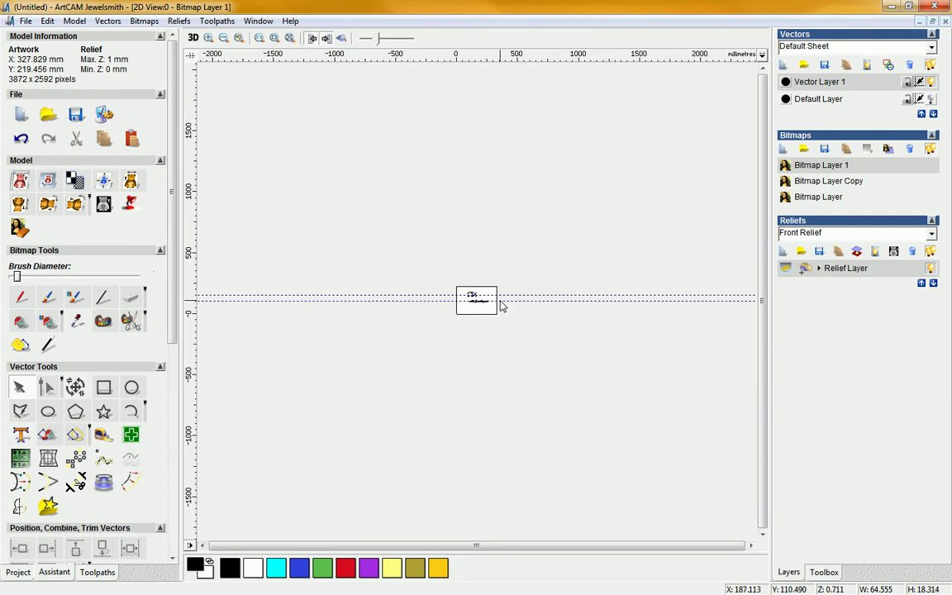
scroll(501, 307, up, 2)
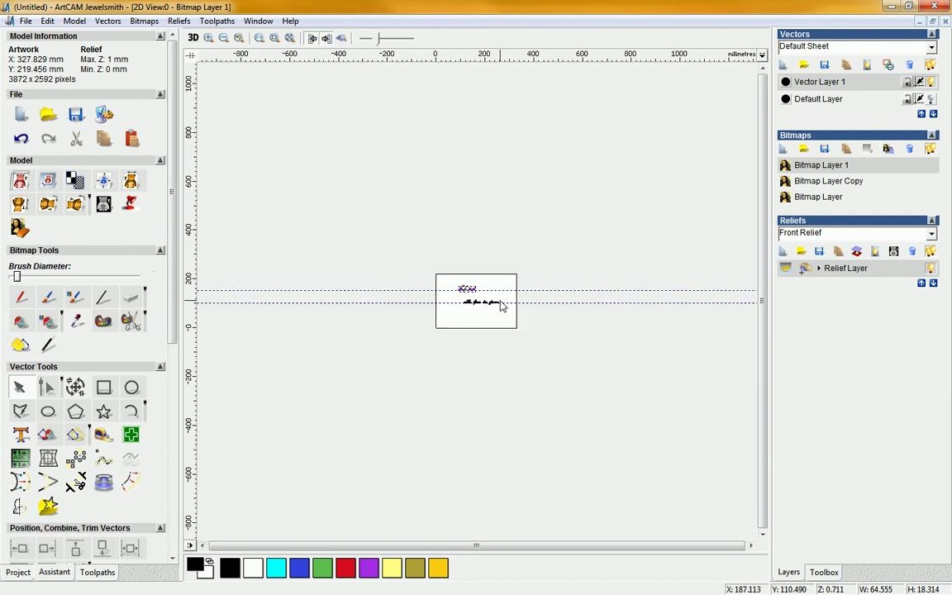
key(F5)
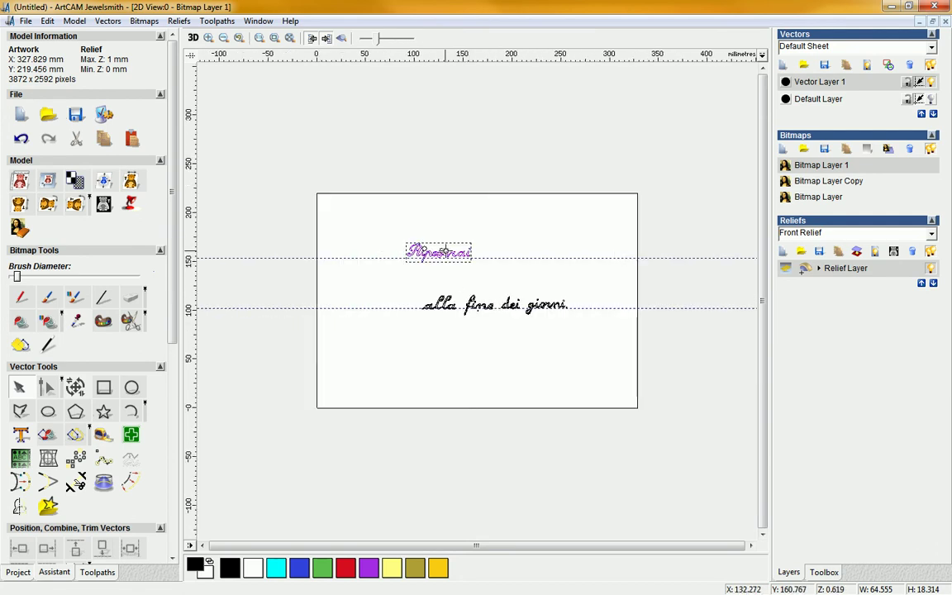
scroll(471, 279, up, 4)
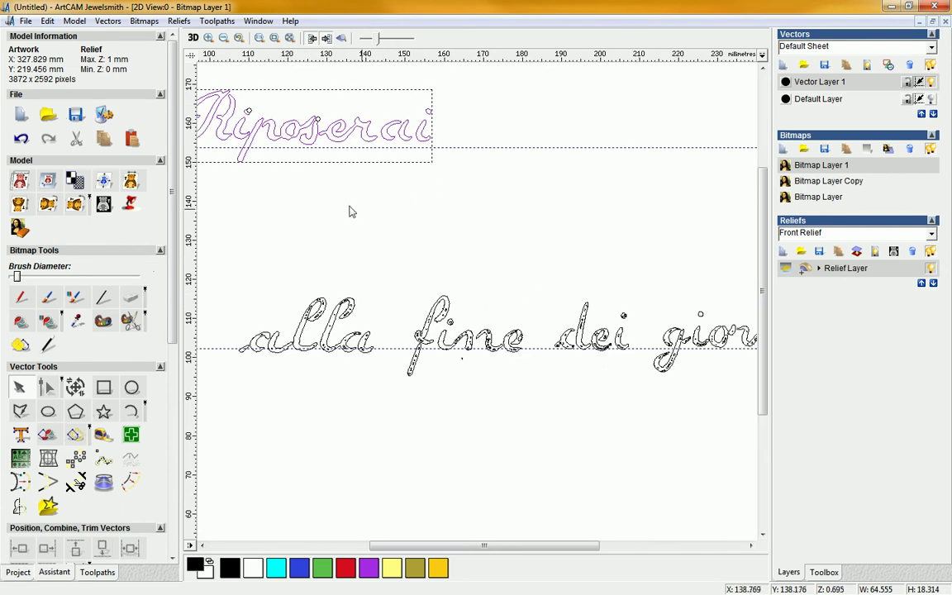
drag(475, 552, 413, 551)
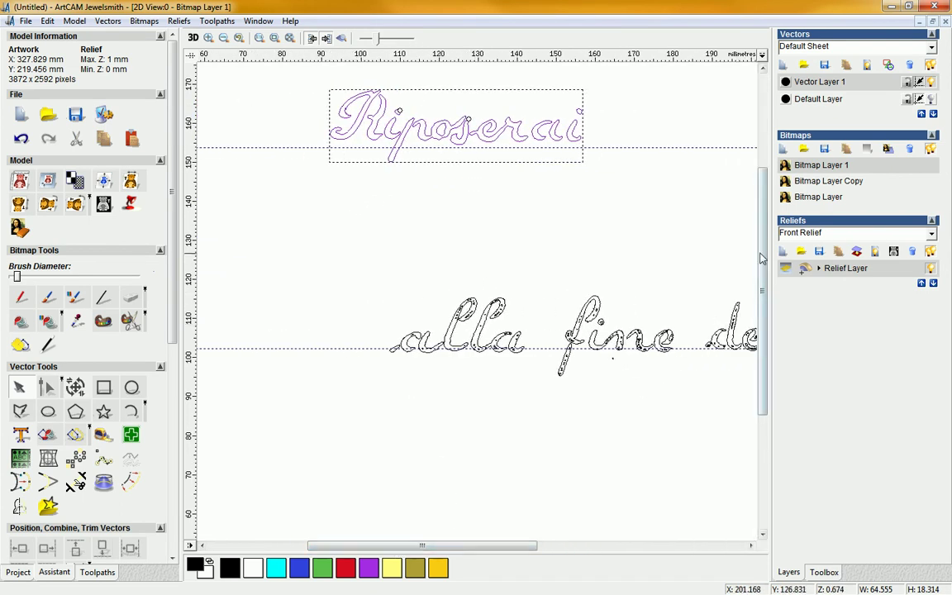
drag(760, 260, 760, 206)
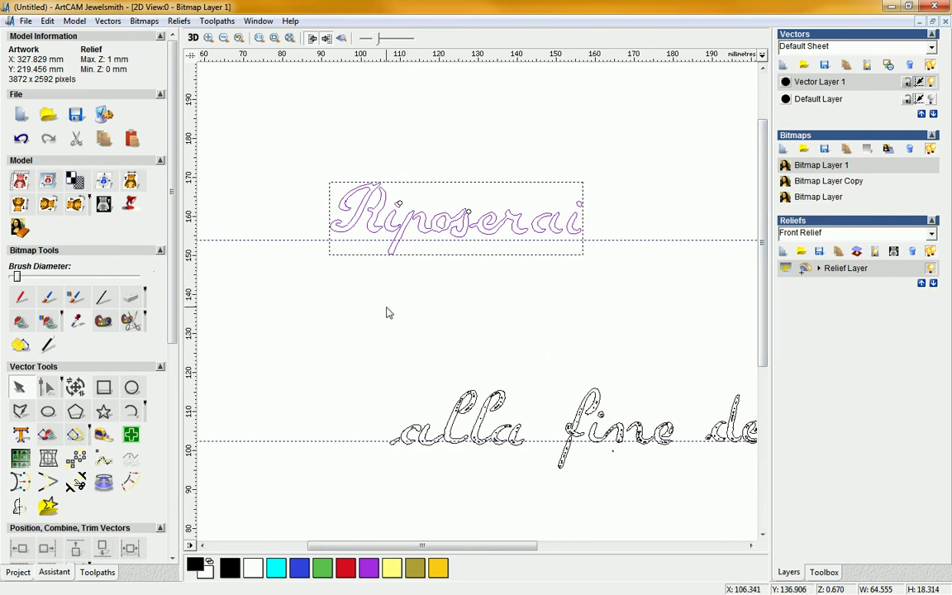
right_click(451, 281)
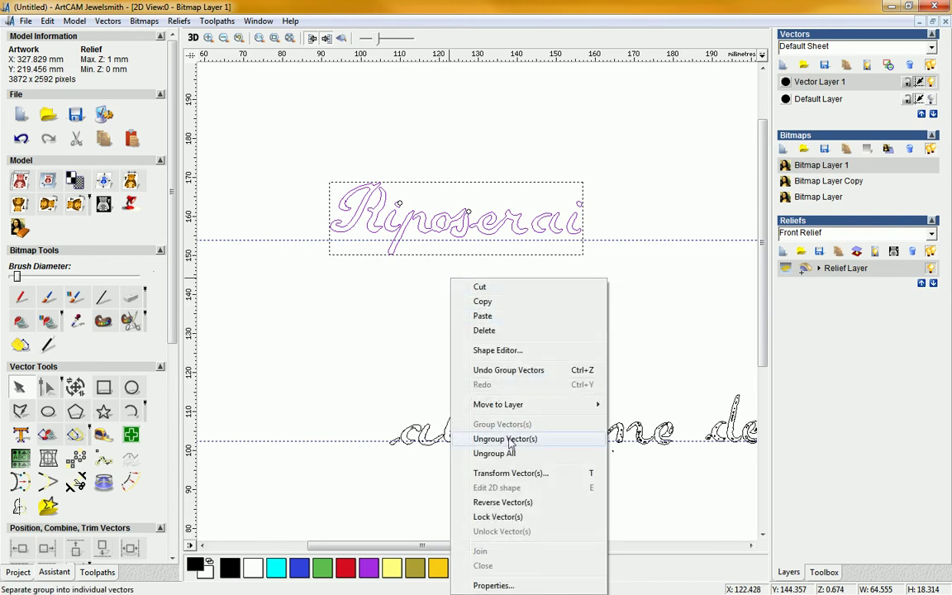
click(505, 439)
click(542, 316)
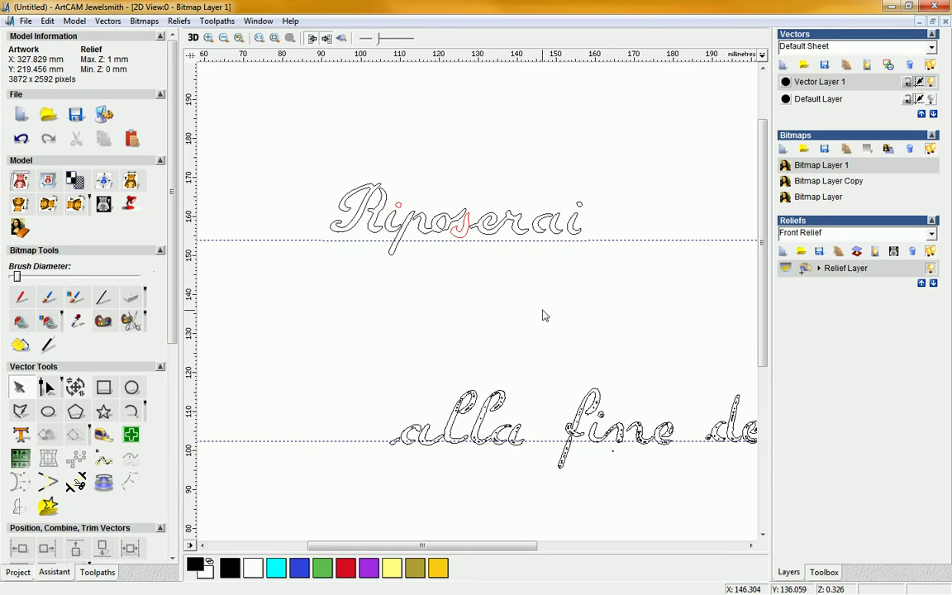
Step: Show the nodes of the dot over the first "i" and reposition the Bezier handle beside its corner node
click(397, 205)
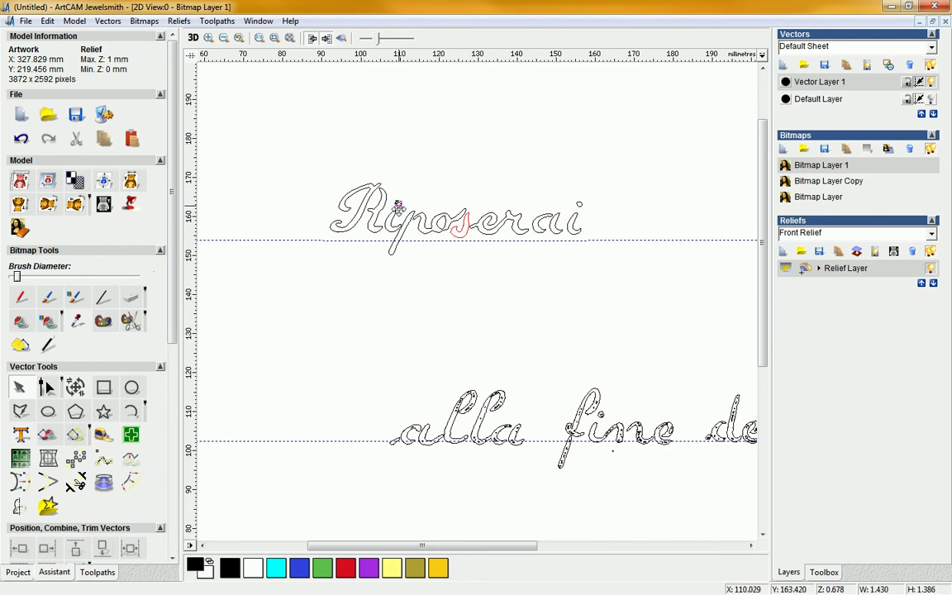
click(290, 38)
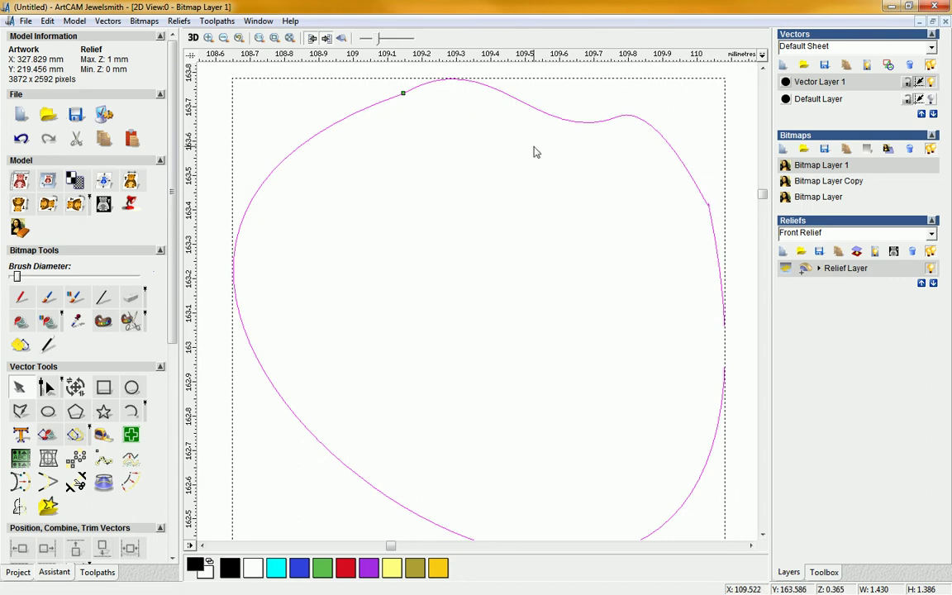
click(48, 388)
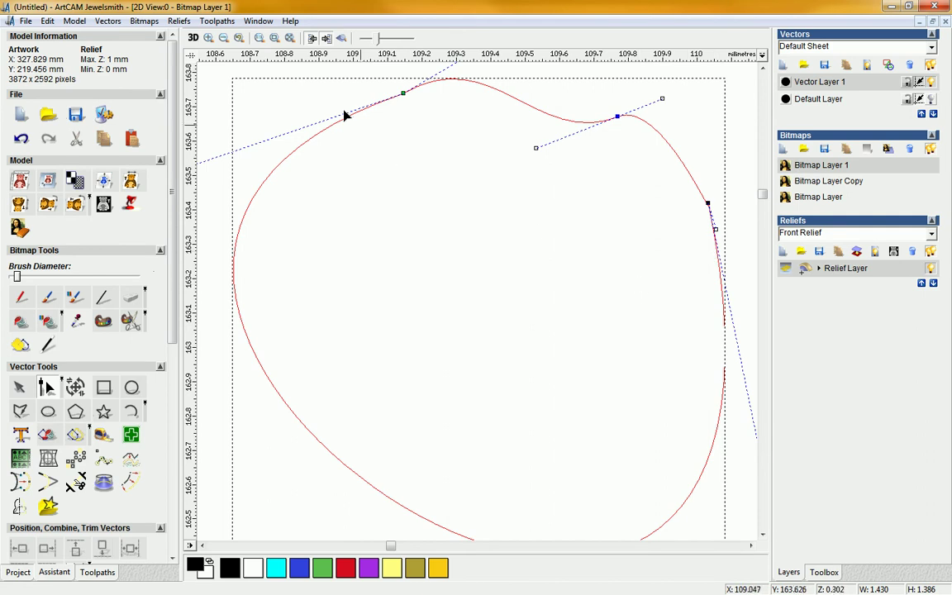
click(223, 38)
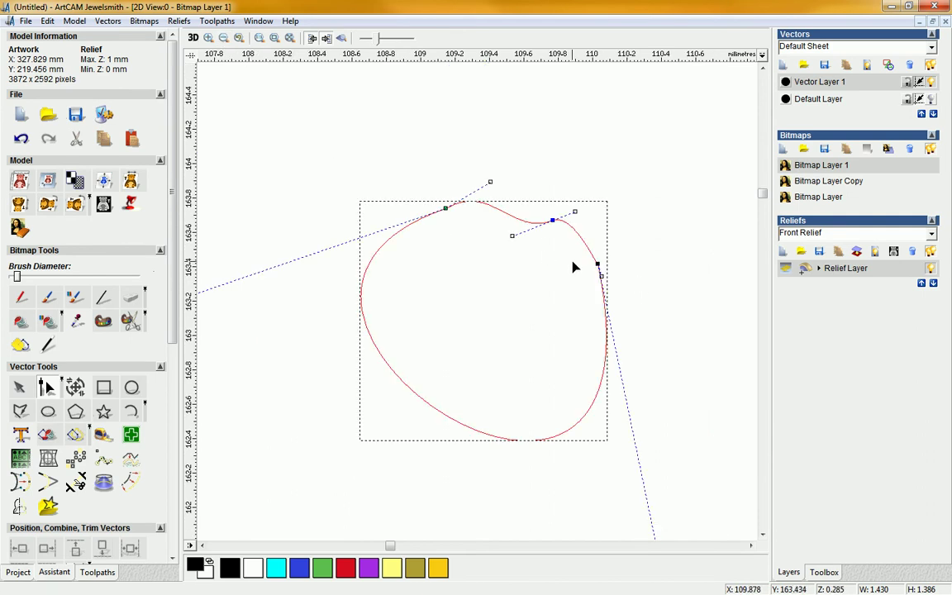
click(601, 274)
Step: Group the outline of the first "i" dot, ungroup it again and clear the selection
click(20, 388)
right_click(515, 221)
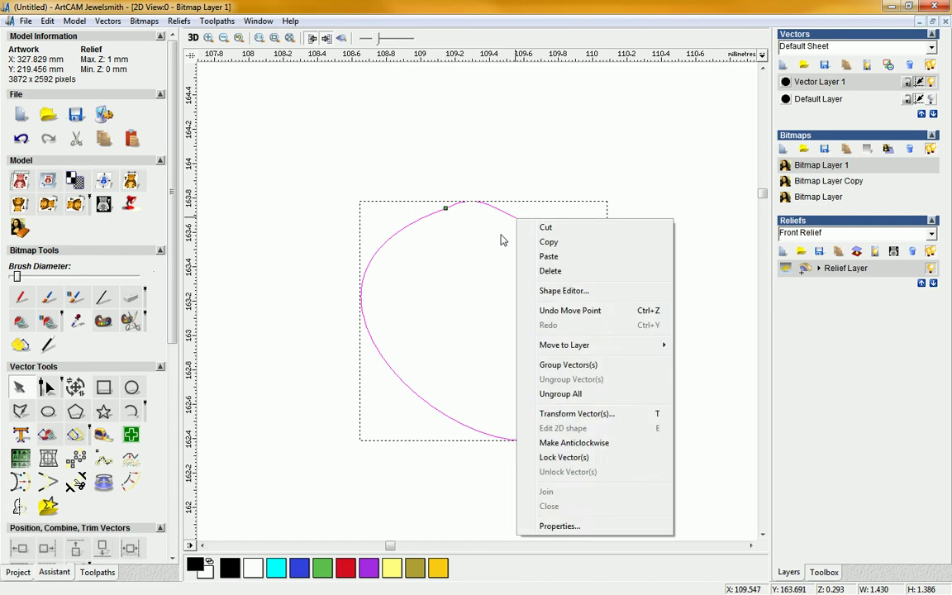
click(479, 255)
right_click(525, 223)
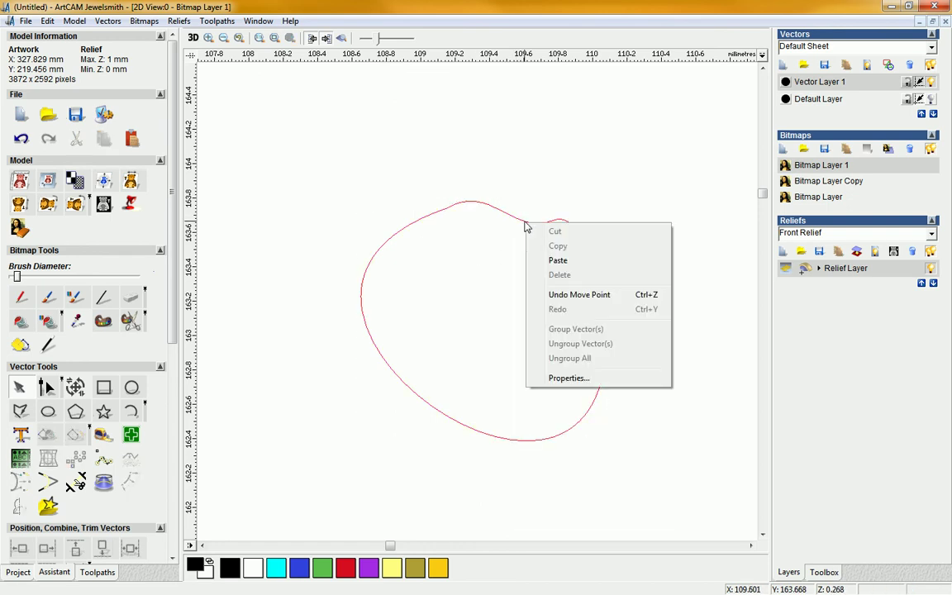
click(501, 212)
right_click(501, 212)
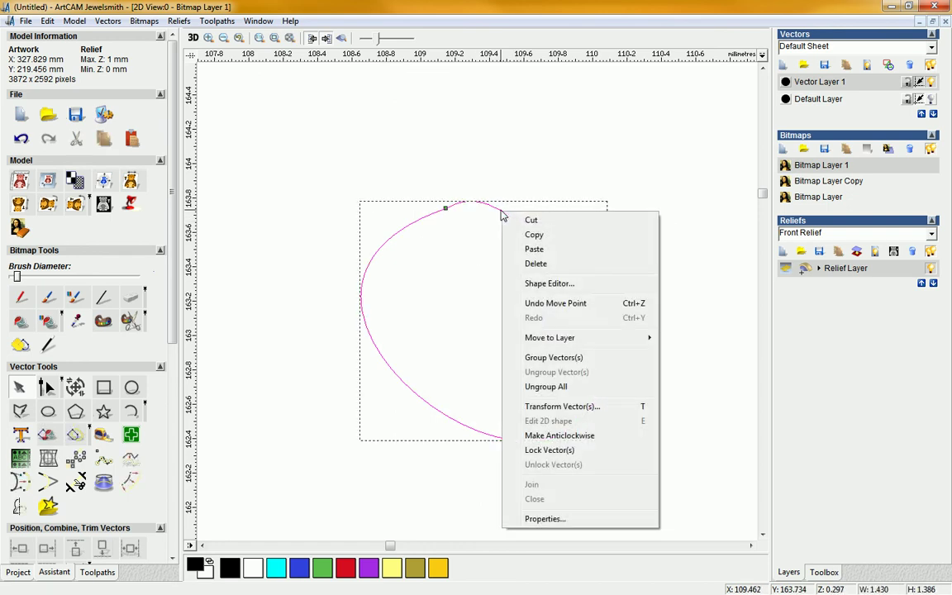
click(550, 357)
right_click(522, 220)
click(562, 381)
click(550, 350)
Step: Reposition the Bezier handles at the upper tip of the curved "s" stroke to round off the notch between its two end nodes
scroll(551, 348, down, 3)
scroll(551, 348, down, 5)
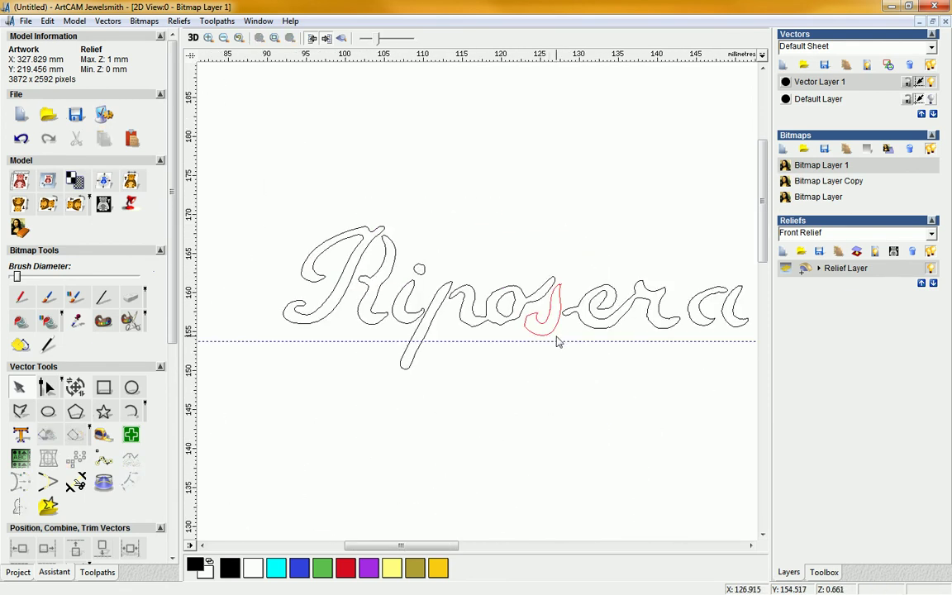
click(555, 330)
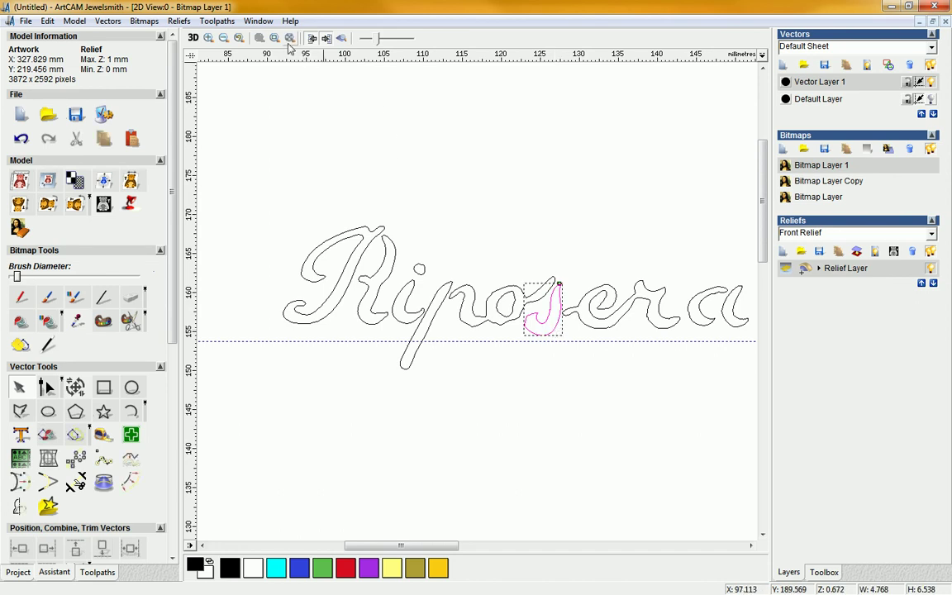
click(259, 38)
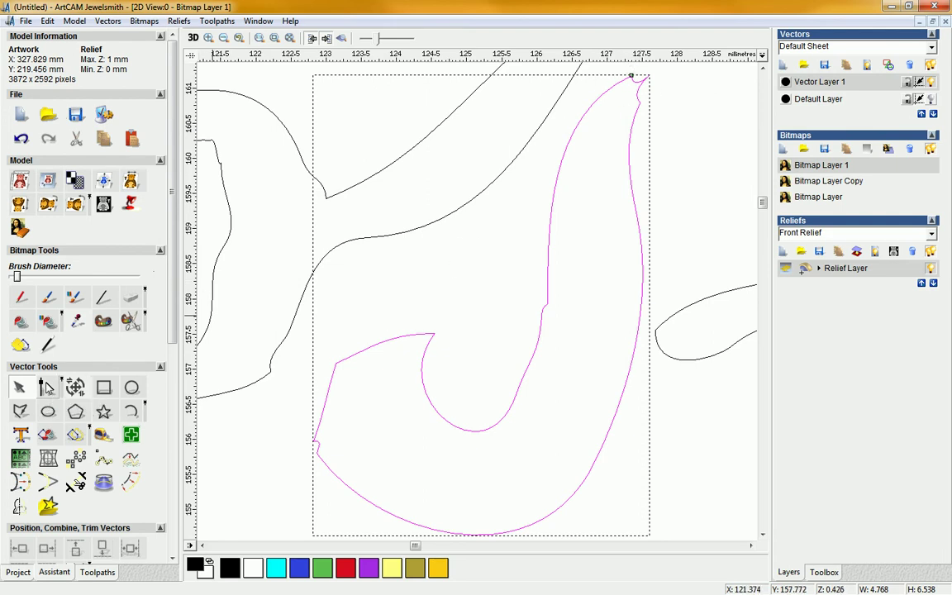
click(47, 387)
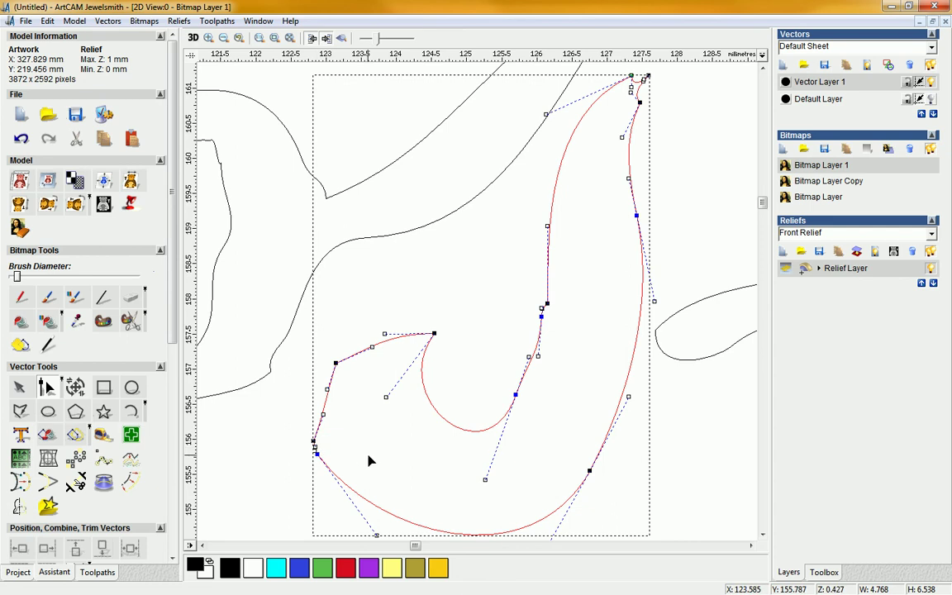
click(209, 38)
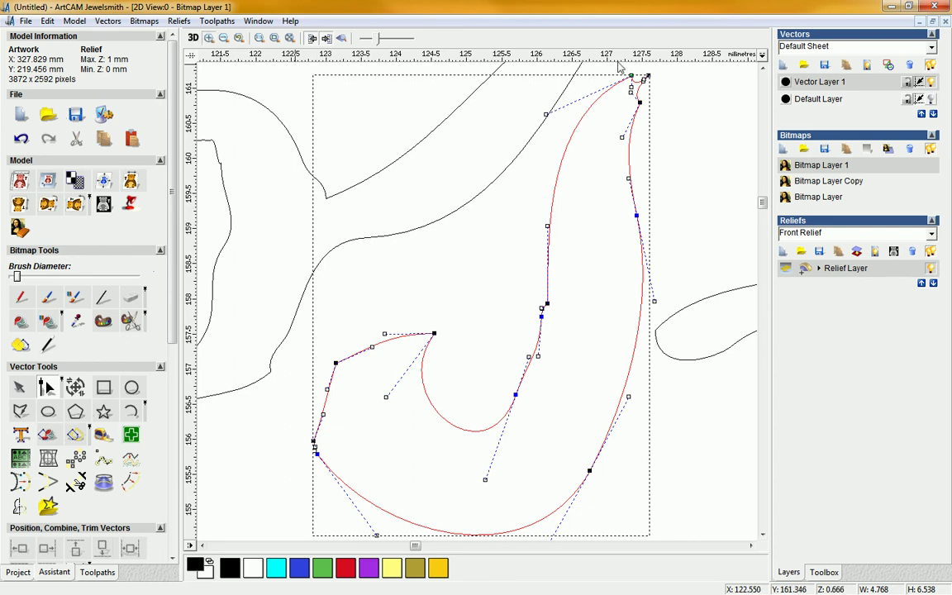
drag(517, 70, 711, 188)
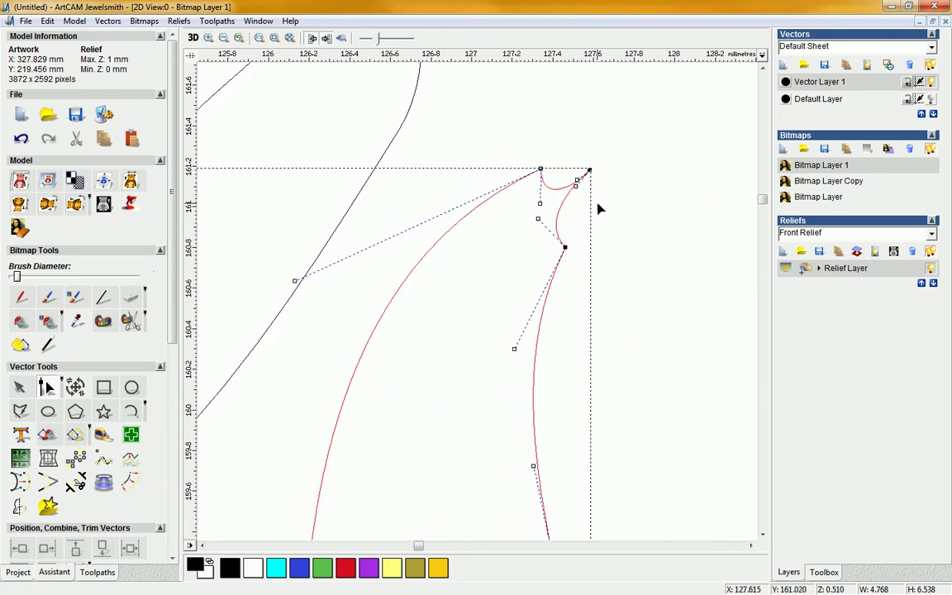
click(575, 180)
key(Delete)
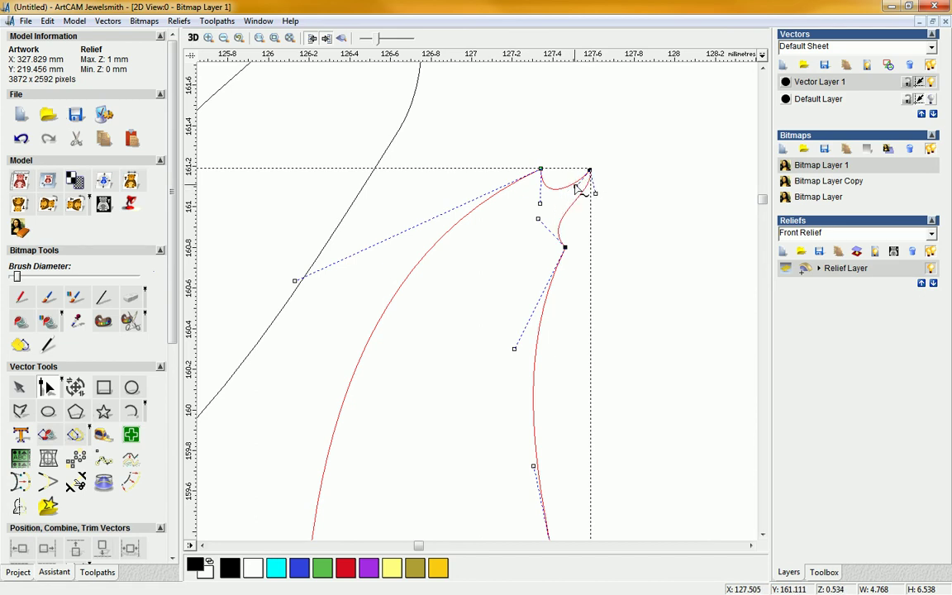
key(i)
key(Delete)
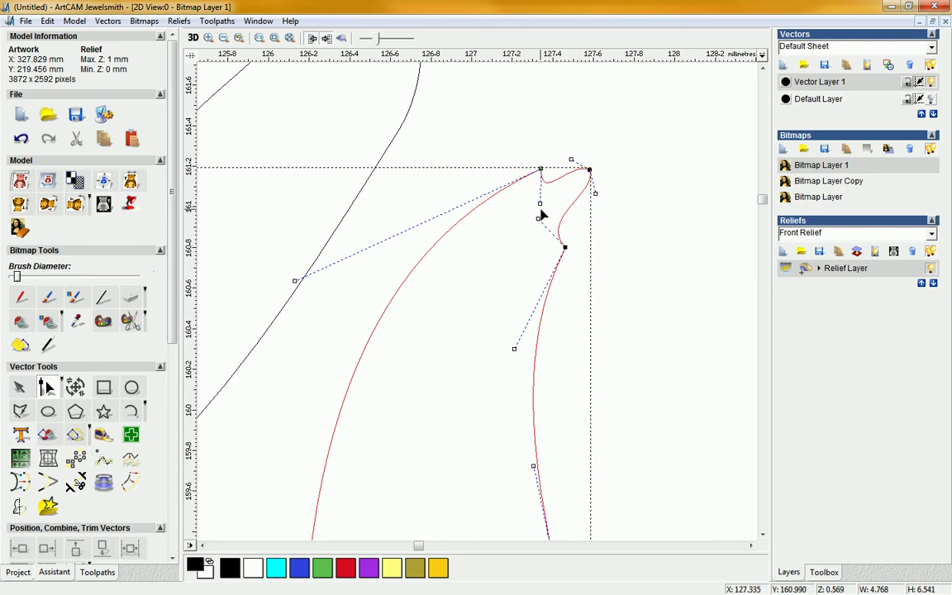
drag(540, 203, 569, 163)
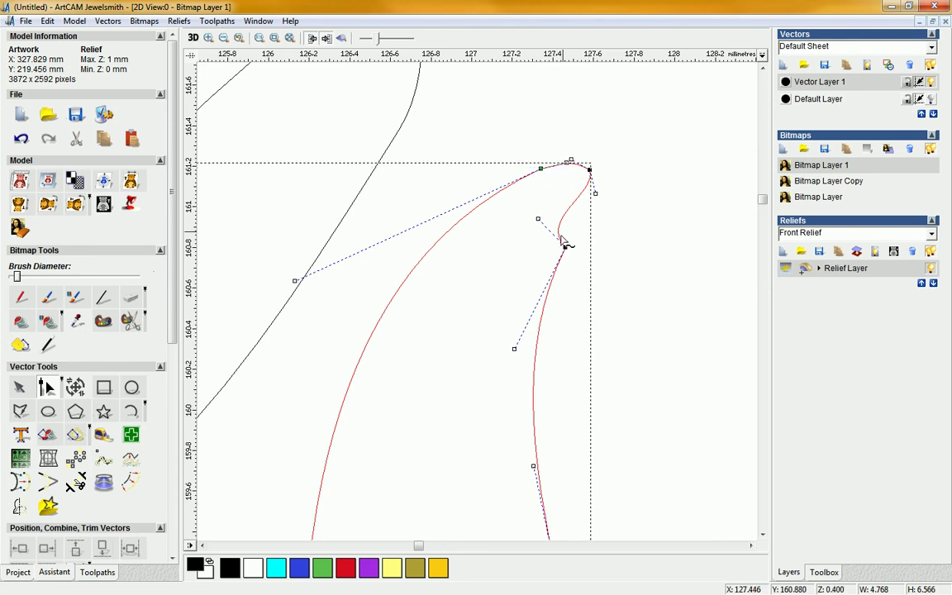
Step: Reposition the lower Bezier handle at the "s" stroke's upper tip to smooth its inner side, and group and ungroup the outline
drag(536, 218, 583, 207)
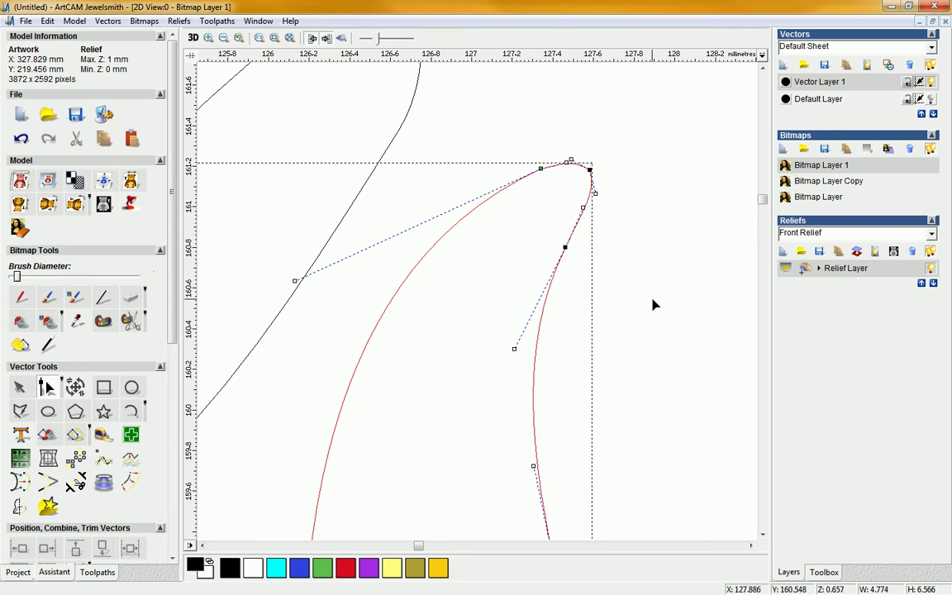
click(22, 389)
right_click(509, 187)
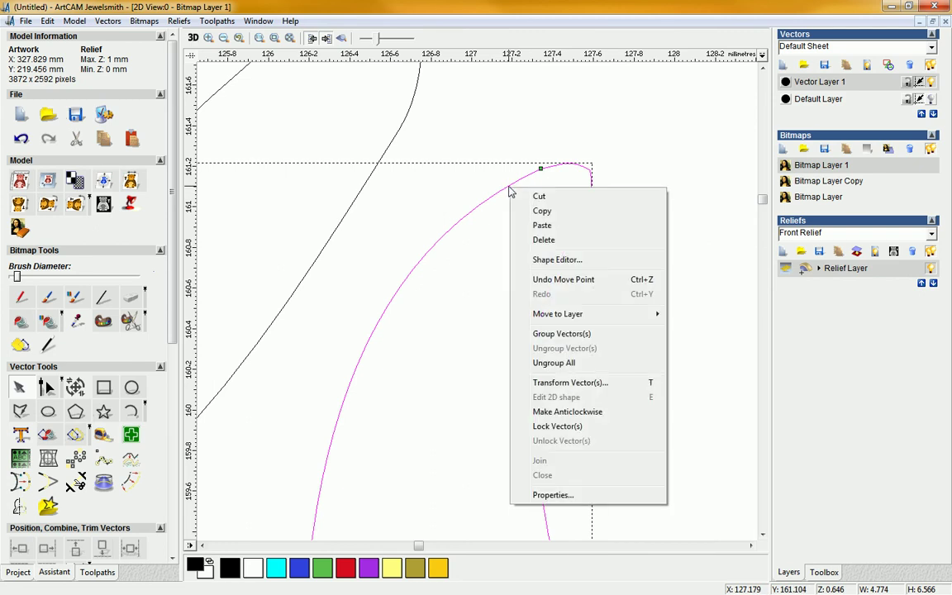
click(562, 333)
right_click(519, 191)
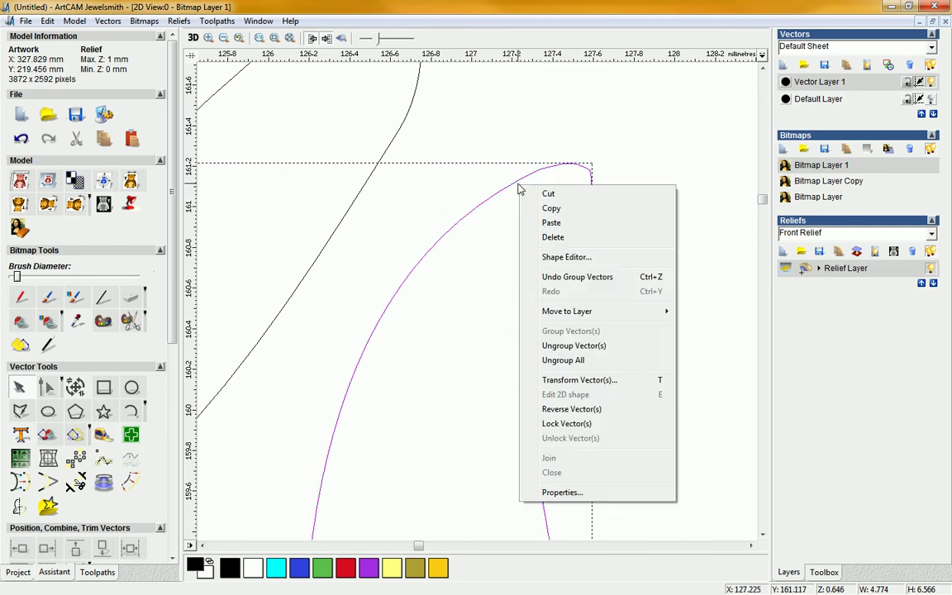
click(570, 346)
click(686, 300)
Step: Examine the raw traced outlines in the "alla fine dei giorni" line up close, especially the letters of "dei"
scroll(688, 296, down, 15)
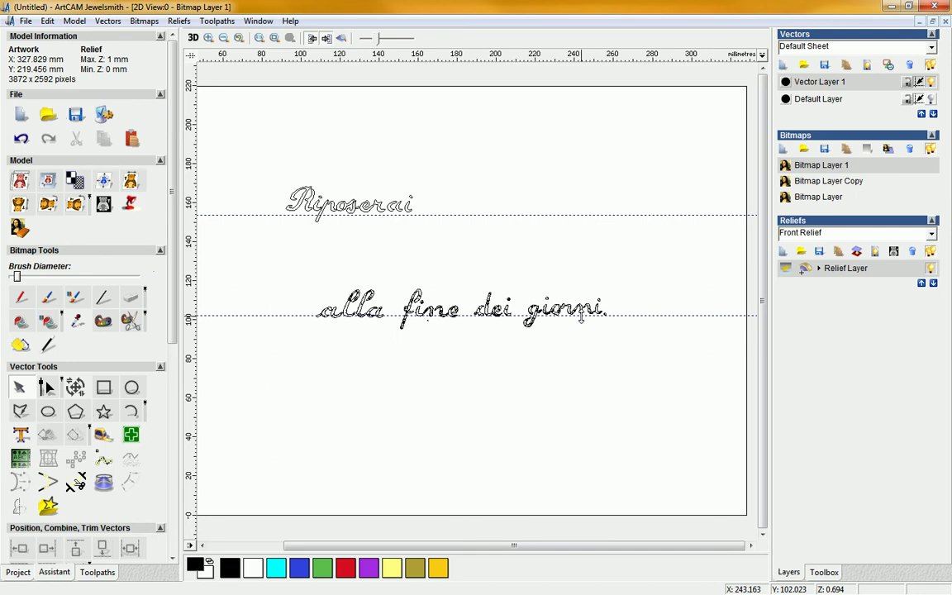
scroll(574, 273, up, 5)
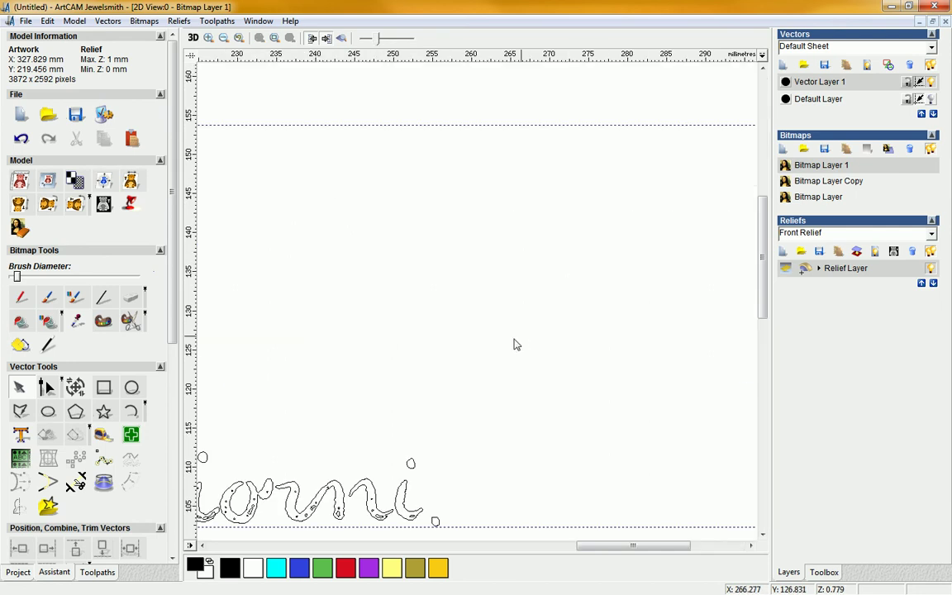
drag(586, 549, 480, 555)
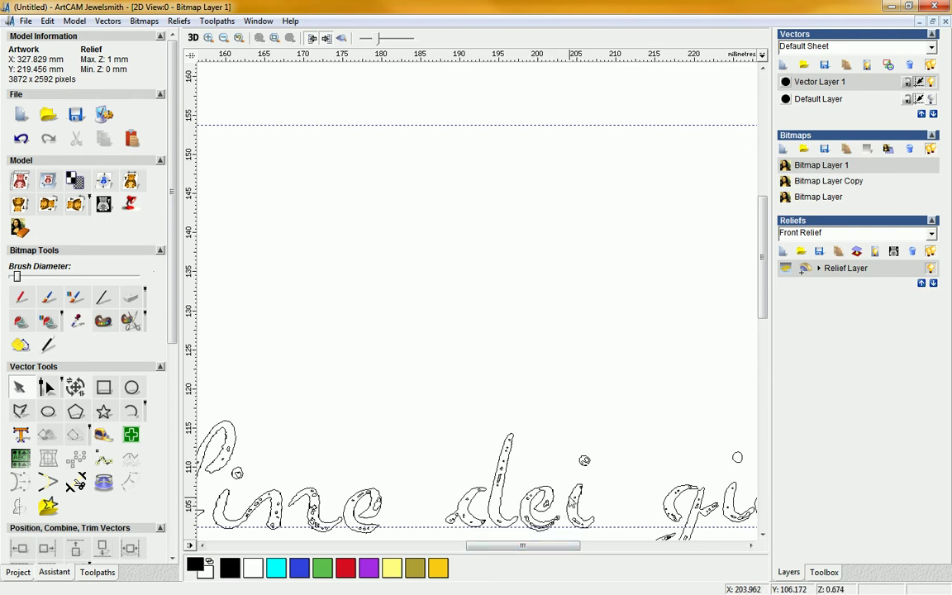
click(553, 506)
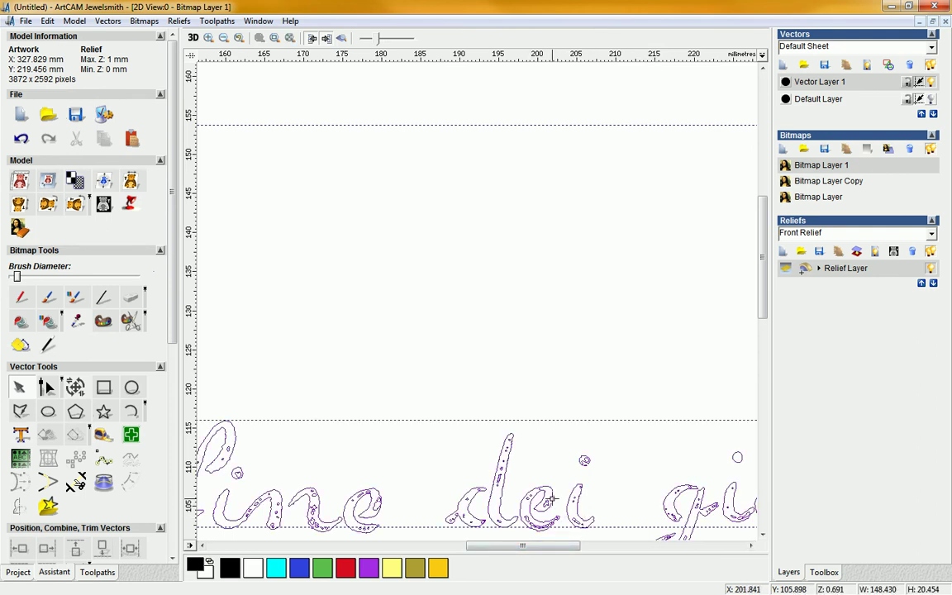
click(211, 42)
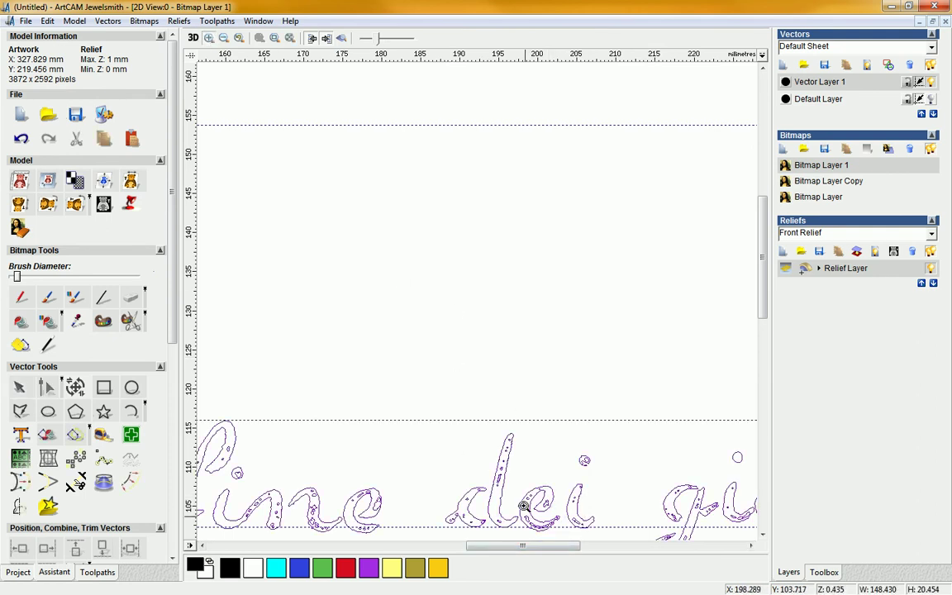
drag(497, 465, 520, 501)
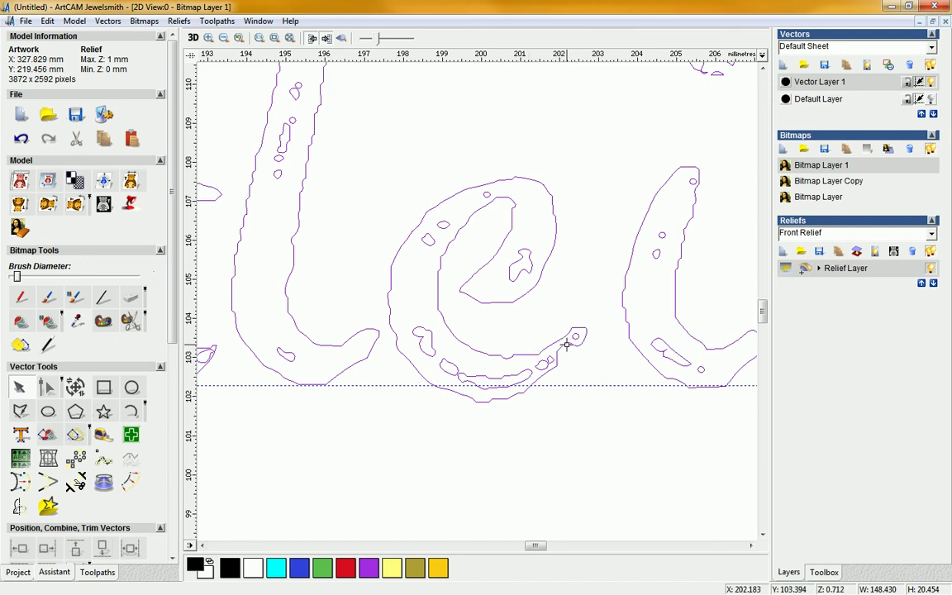
scroll(562, 357, down, 4)
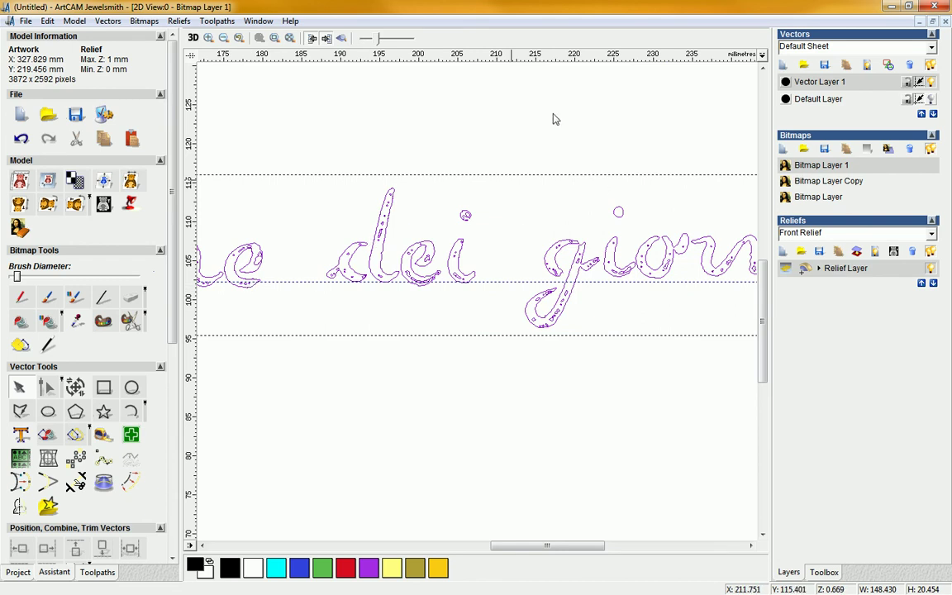
drag(545, 551, 464, 549)
Step: Create a new vector layer and hide Vector Layer 1
scroll(673, 397, down, 5)
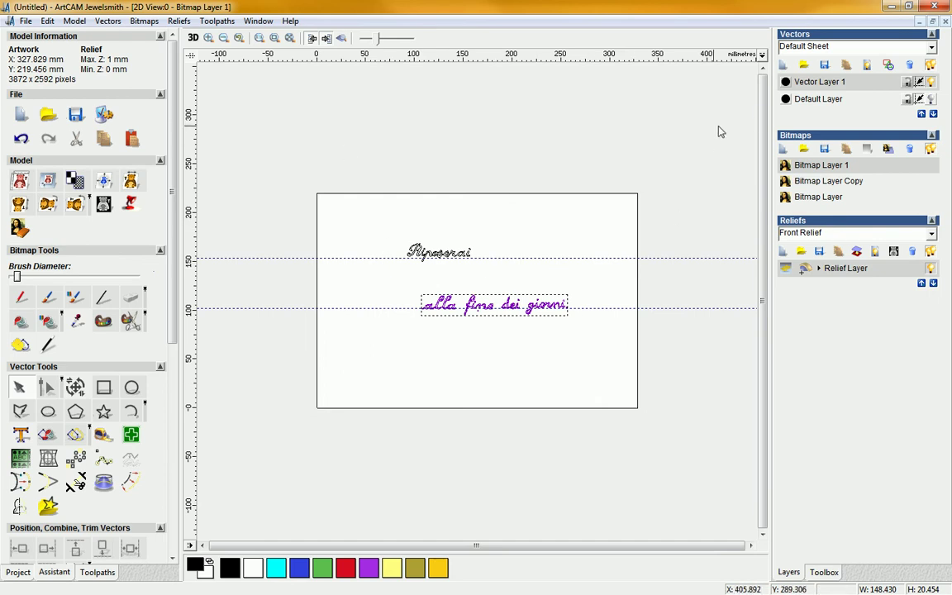
click(887, 65)
click(932, 99)
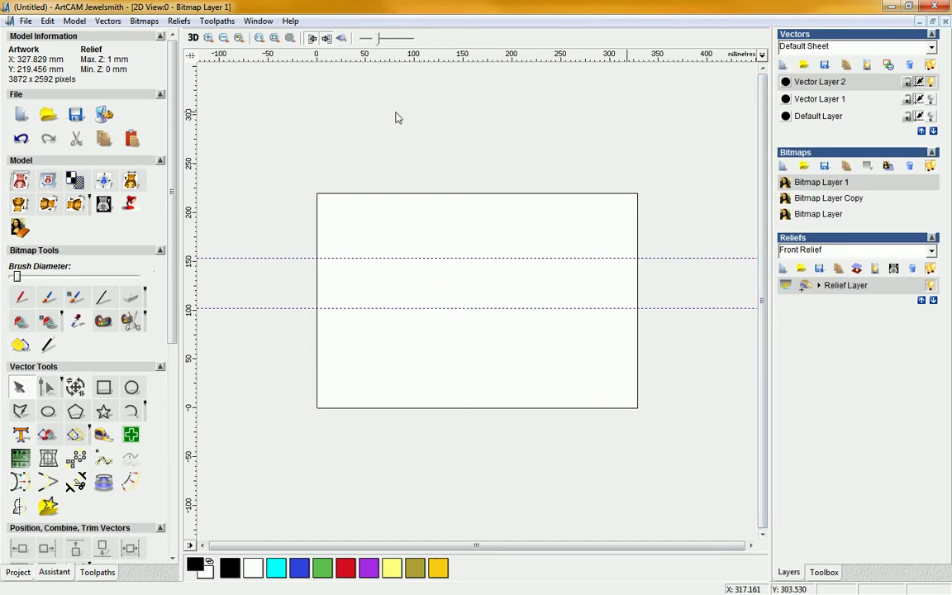
Step: Import the vector file scritta marmo.eps into the new, empty vector layer
click(108, 21)
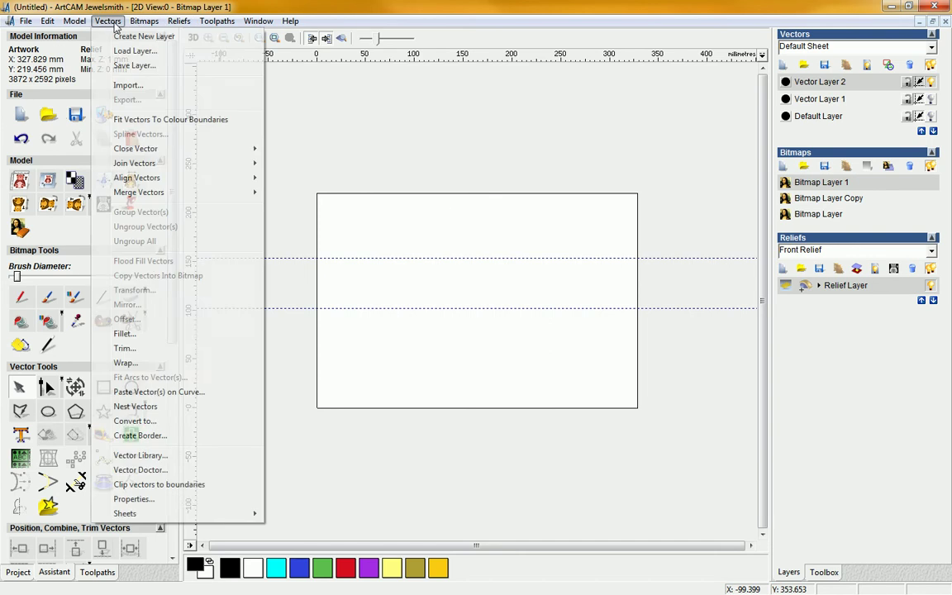
click(117, 90)
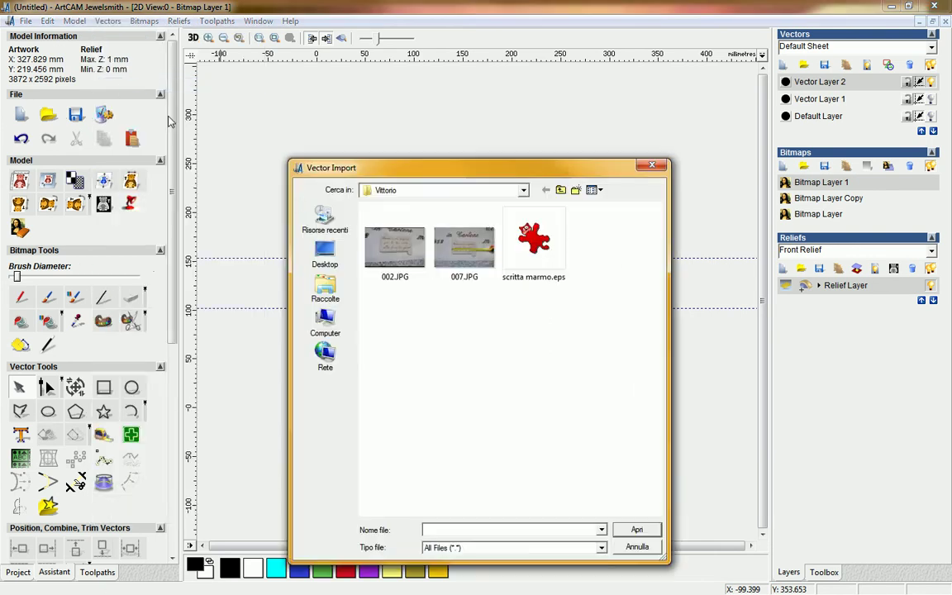
click(534, 247)
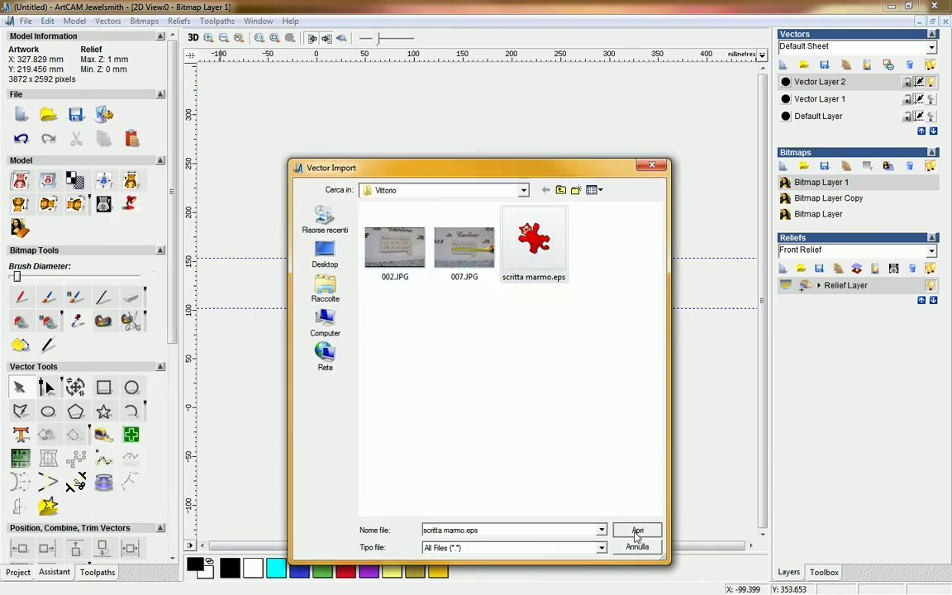
click(636, 531)
scroll(545, 347, up, 2)
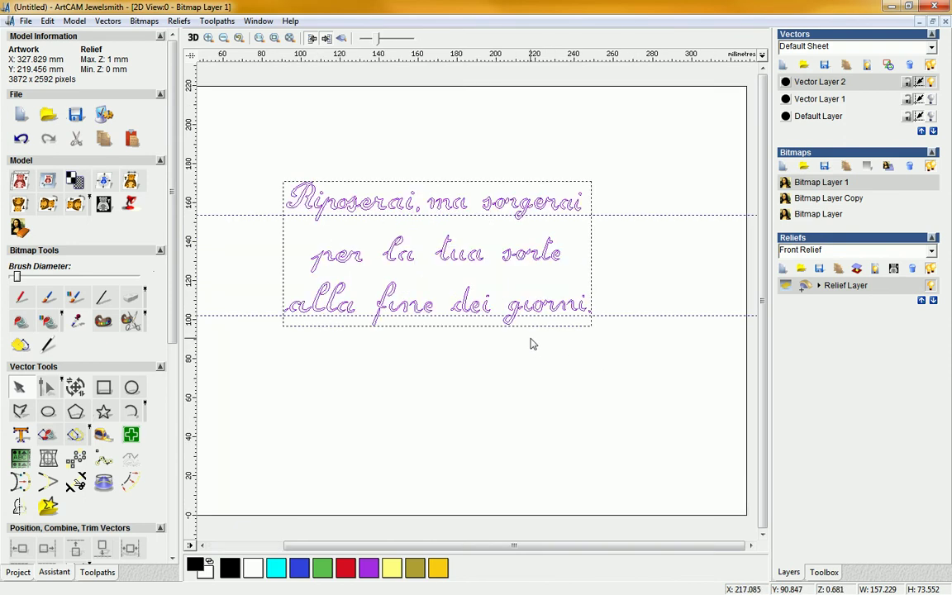
Step: Remove the two horizontal guide lines and frame the imported lettering in the view
drag(622, 215, 637, 54)
drag(624, 317, 640, 61)
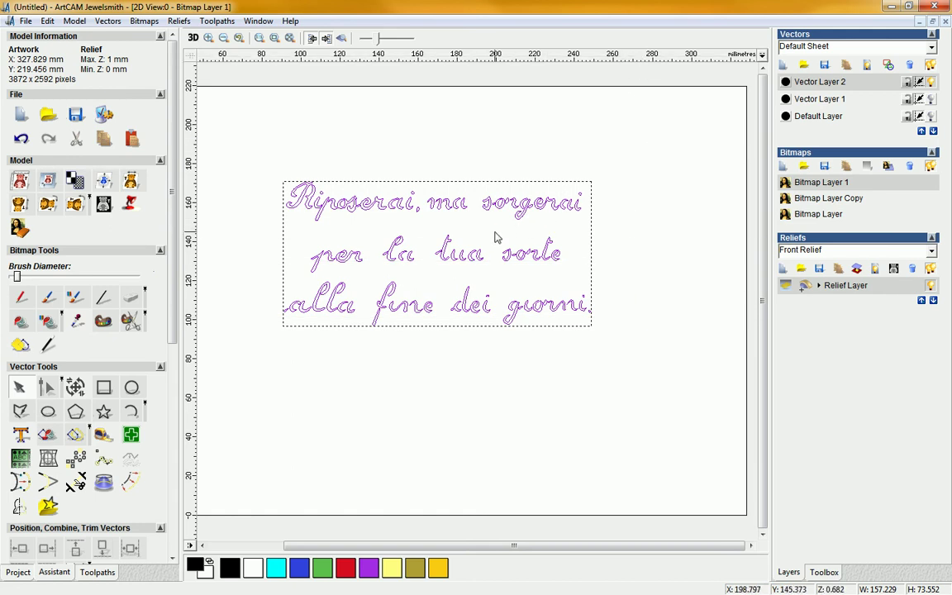
click(290, 38)
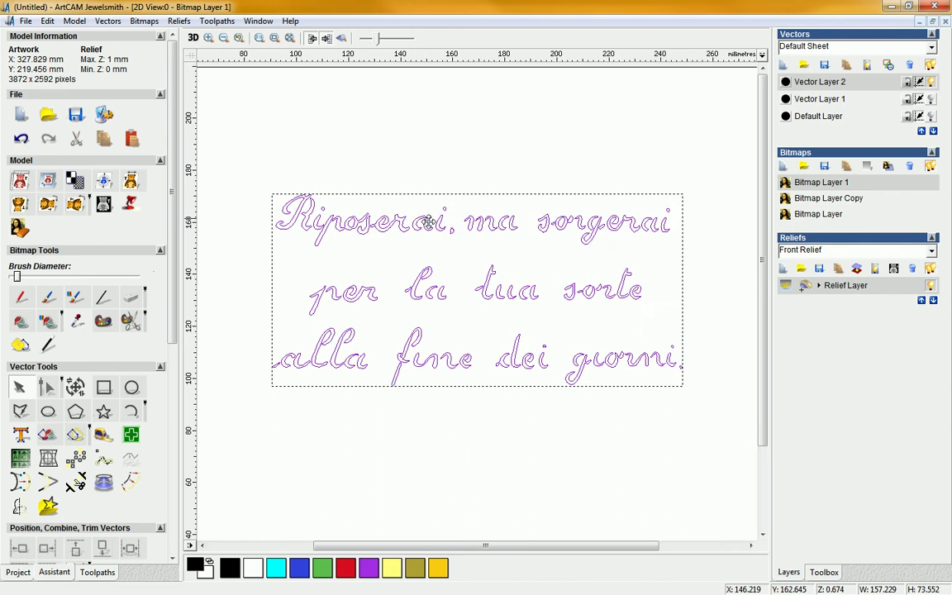
Step: Ungroup the imported three-line lettering and clear the selection
click(497, 151)
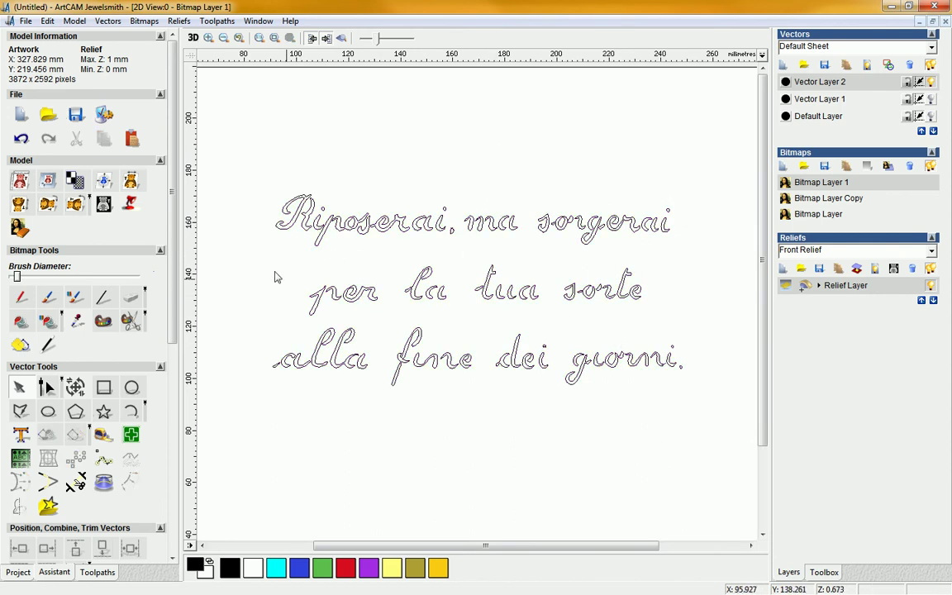
drag(218, 147, 725, 450)
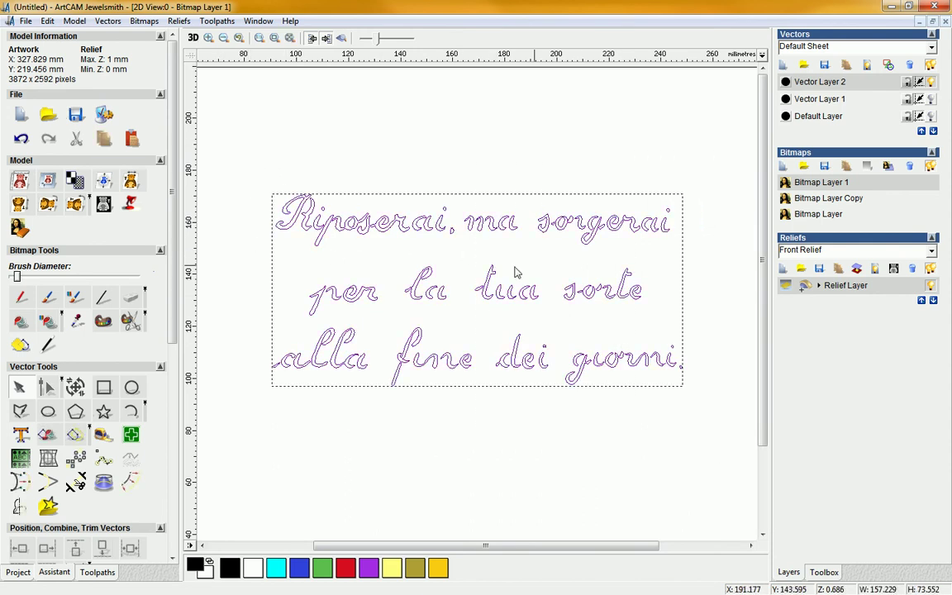
right_click(666, 251)
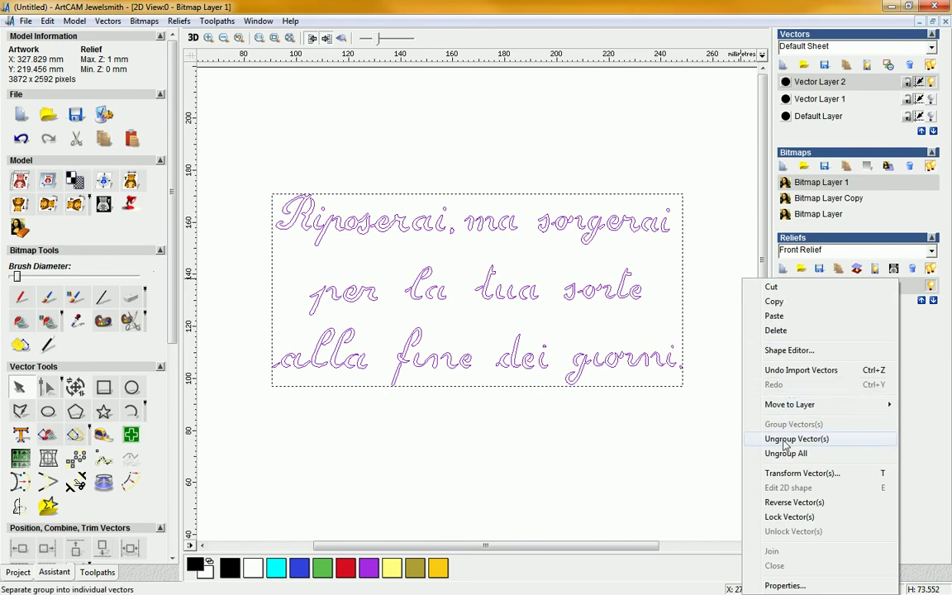
click(702, 395)
click(694, 450)
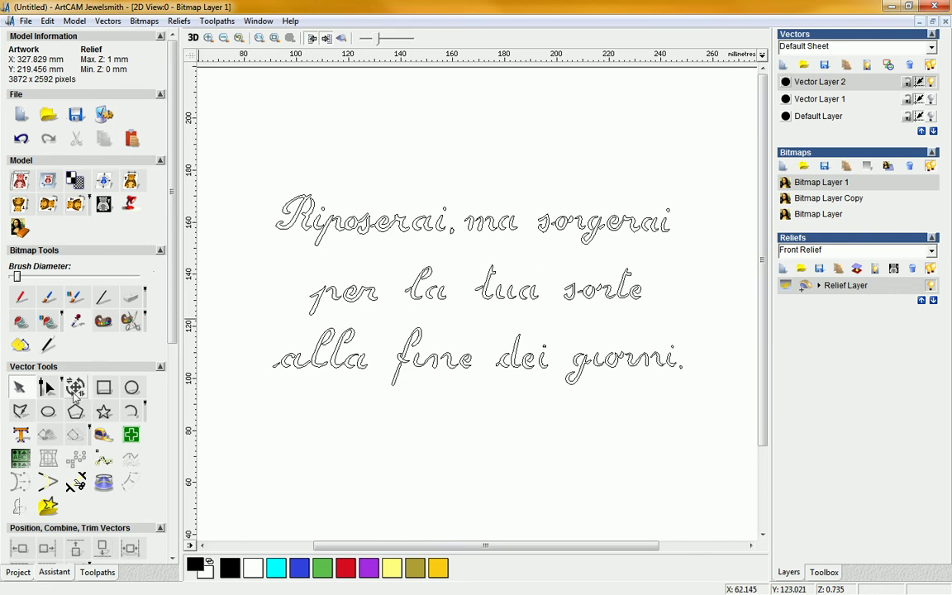
Step: Look over the Text Tool's font, spacing and kerning settings and close them without adding text
click(21, 436)
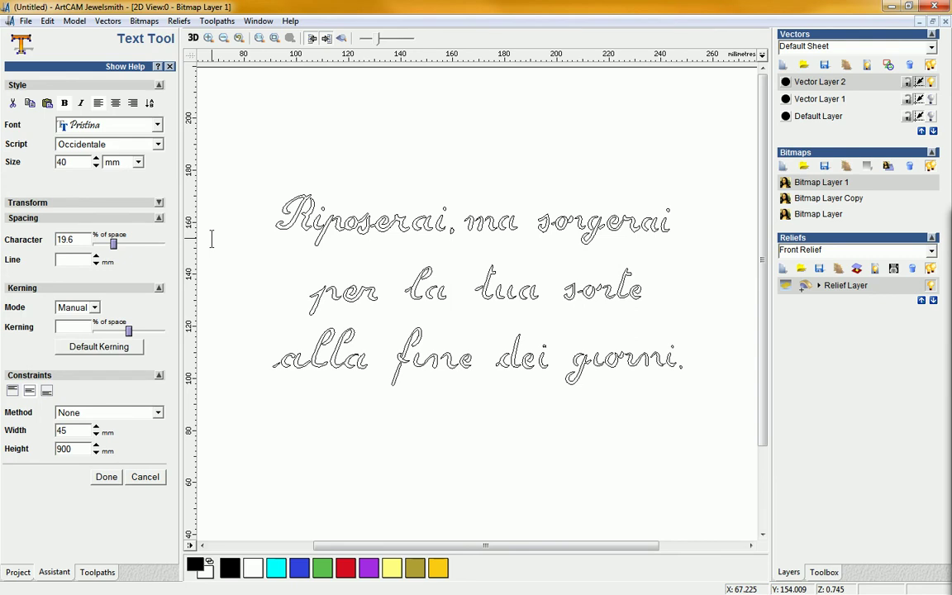
click(169, 66)
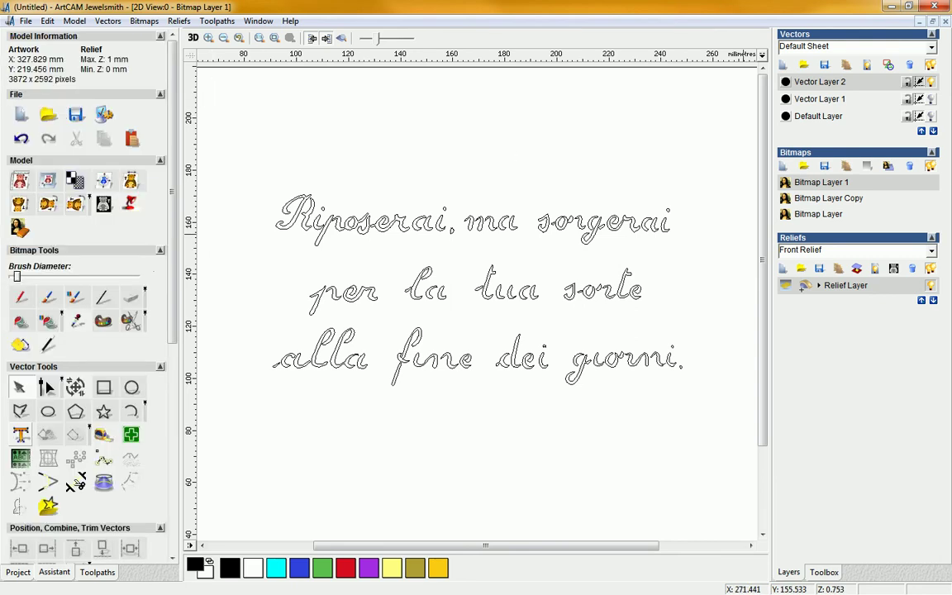
Step: Switch to the web browser, maximize its window and open wordmark.it in a new tab
key(alt+Tab)
drag(905, 103, 751, 62)
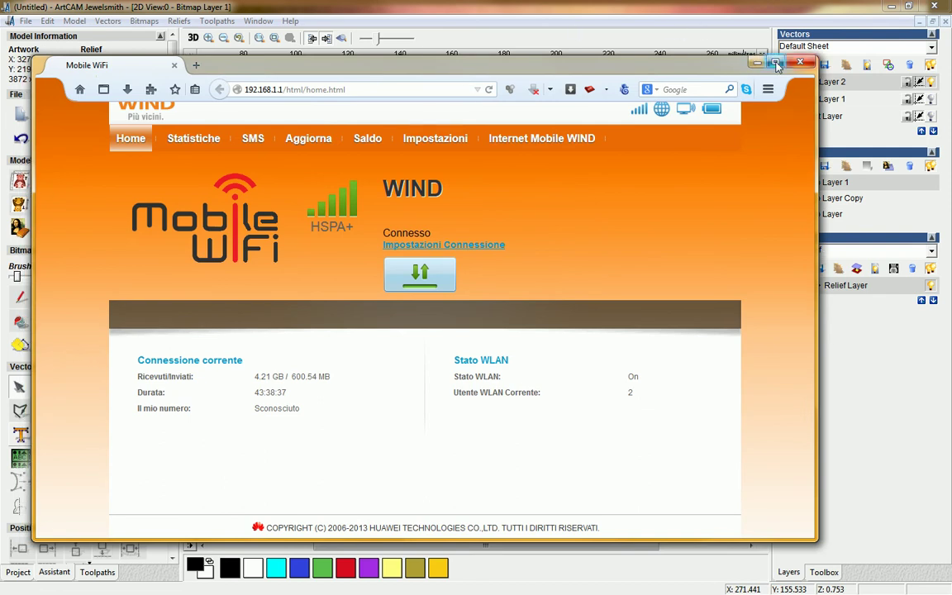
double_click(714, 59)
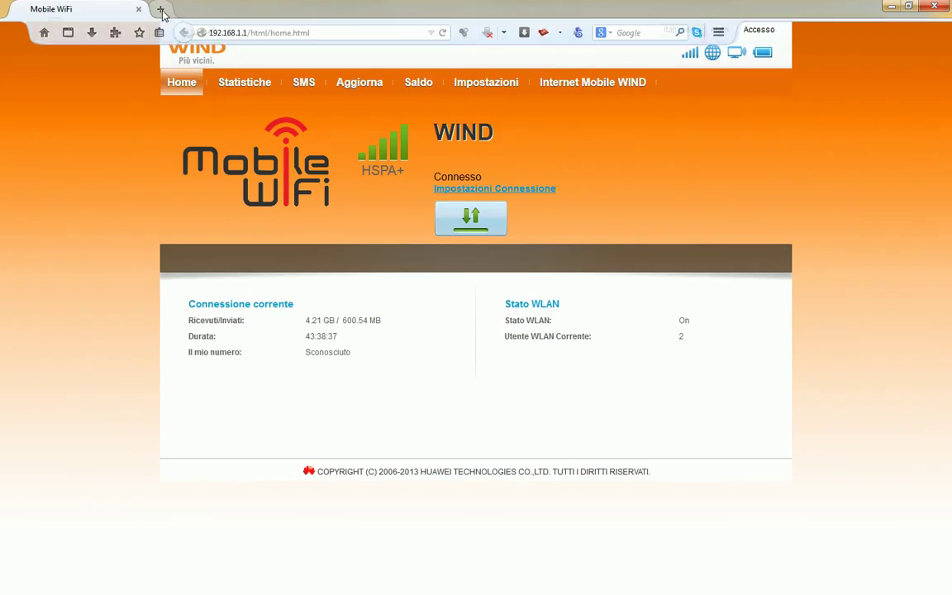
click(160, 9)
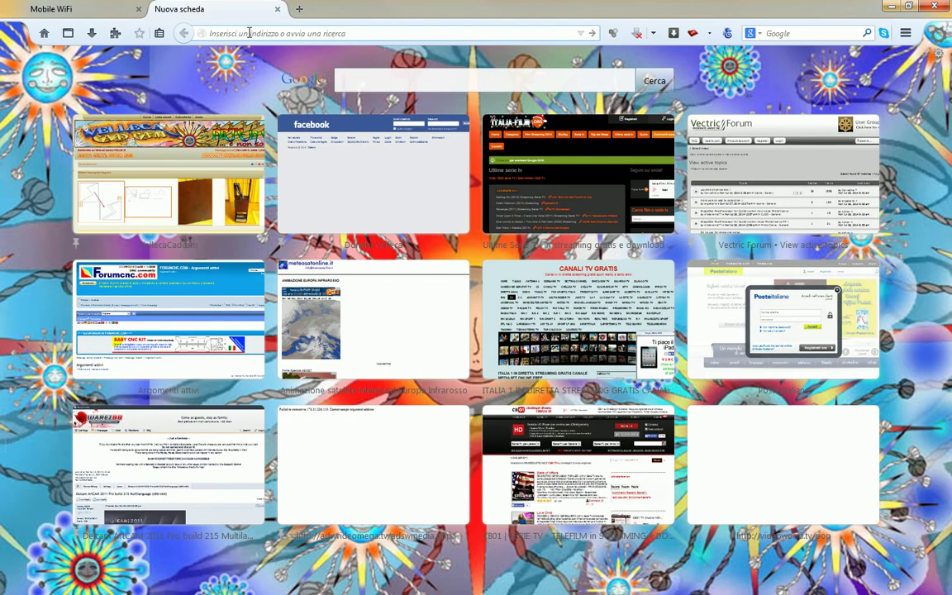
text(wordma)
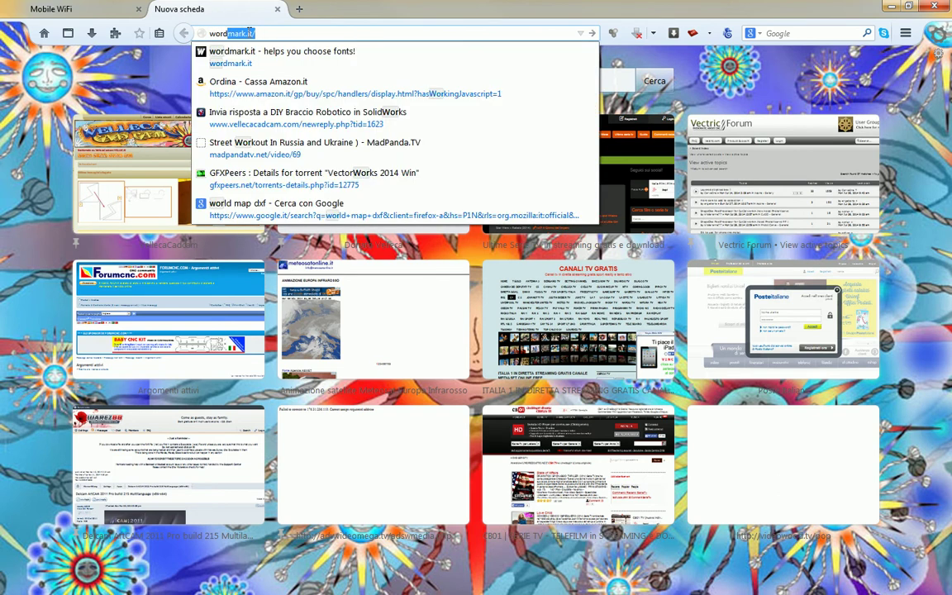
text(rk)
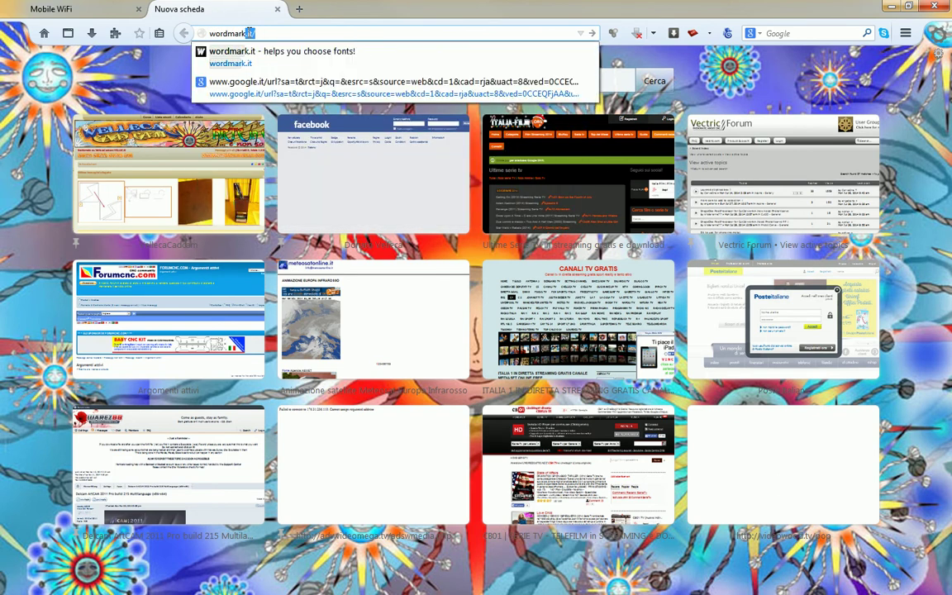
key(Return)
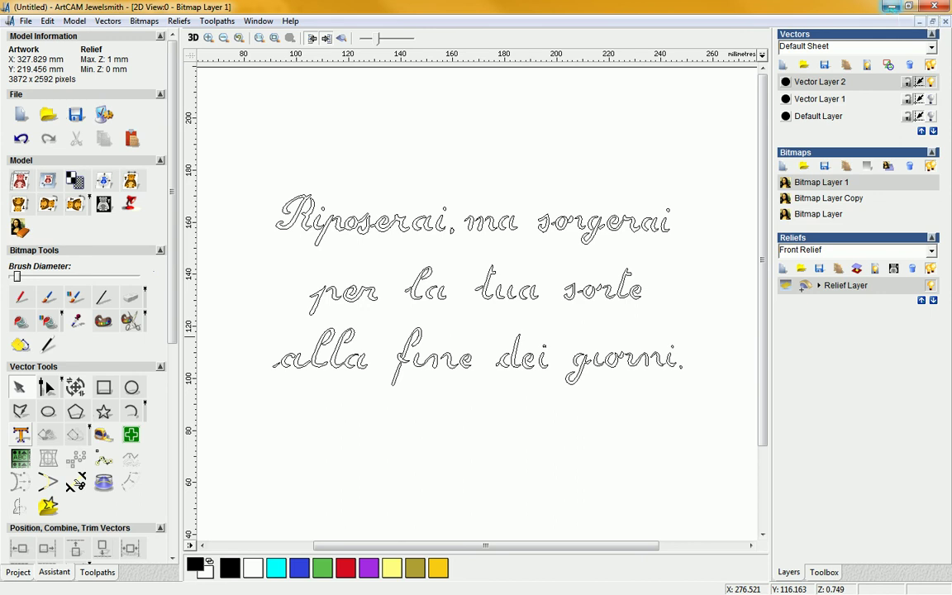
Step: Shrink the browser window and place it over ArtCAM just below the "Riposerai, ma sorgerai" line for comparison with wordmark.it
key(alt+Tab)
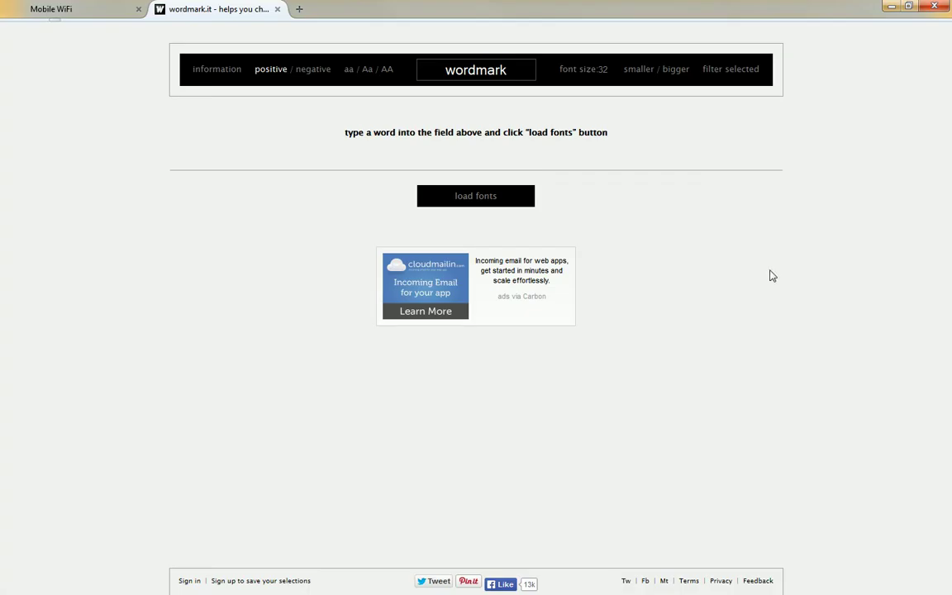
click(908, 8)
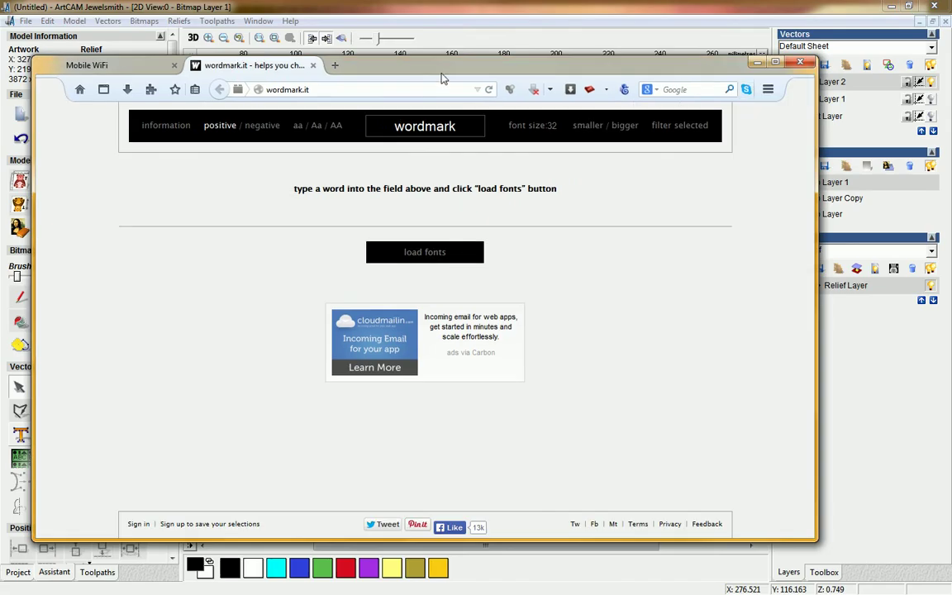
drag(438, 71, 463, 110)
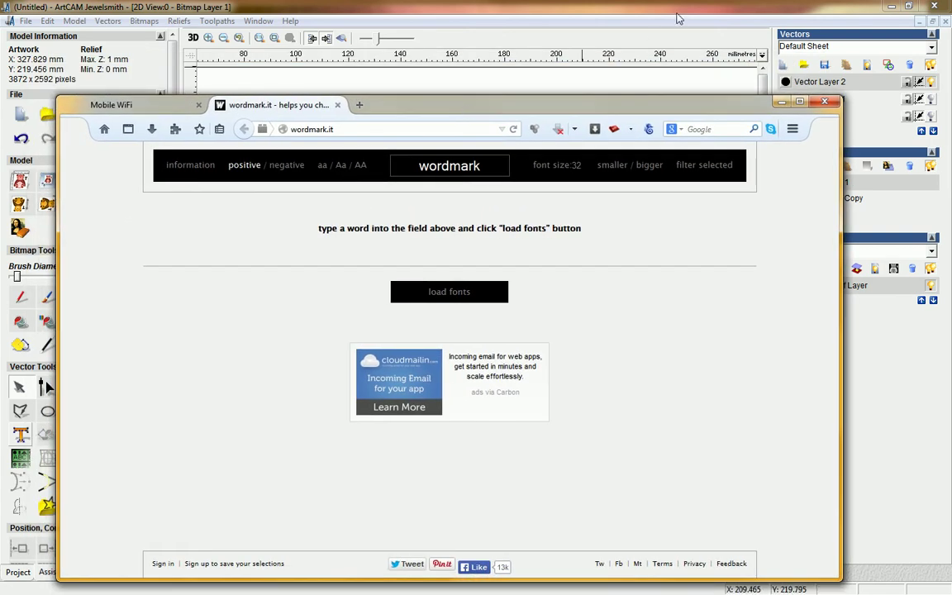
key(alt+Tab)
drag(763, 205, 763, 282)
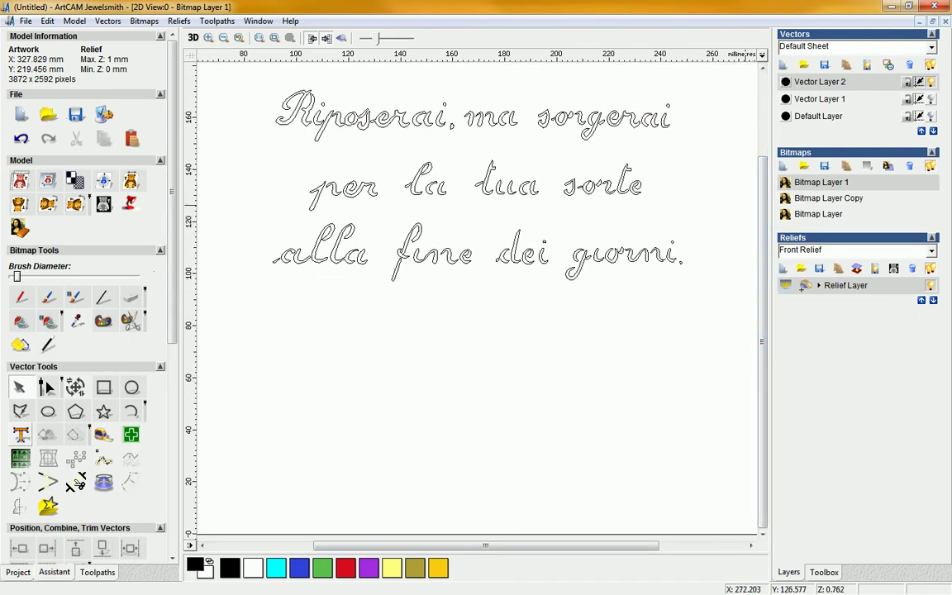
key(alt+Tab)
drag(446, 111, 439, 156)
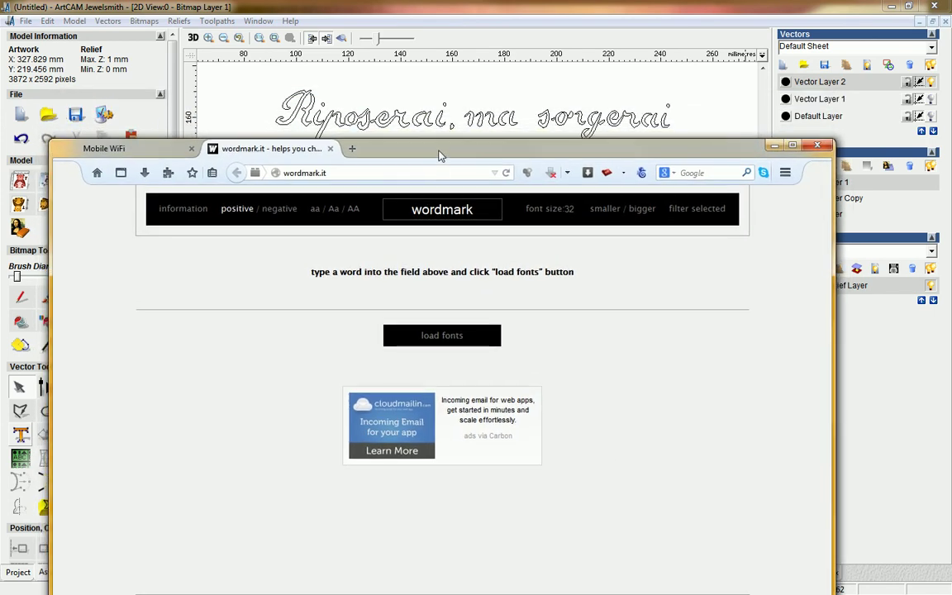
Step: Enter "Riposerai" as the sample word on wordmark.it and load the font previews
click(406, 208)
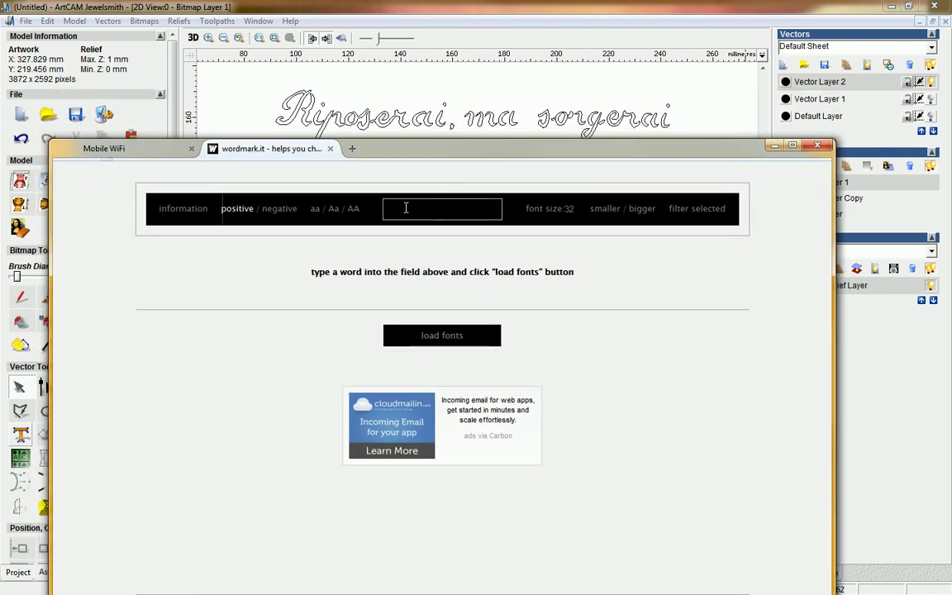
text(Riposerai)
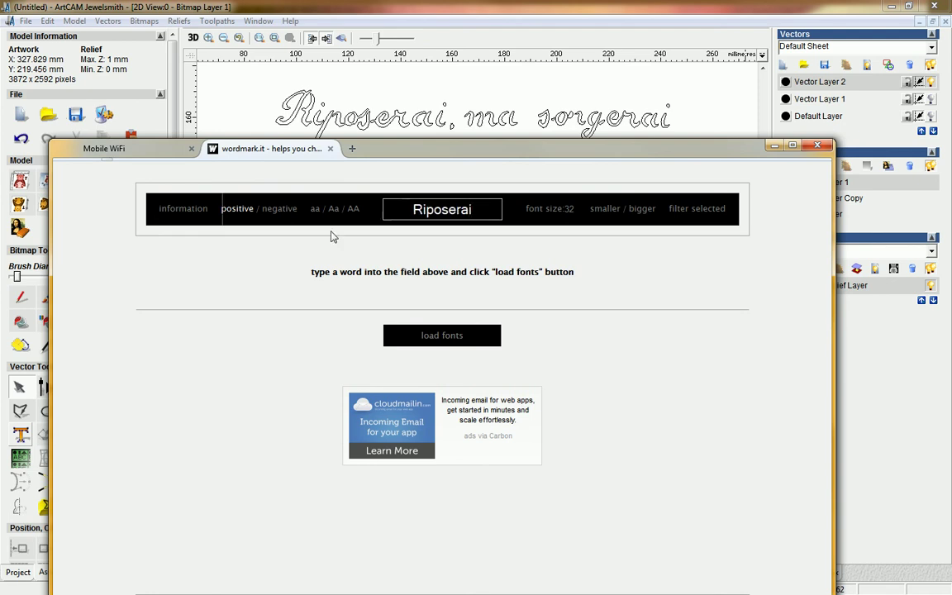
click(440, 337)
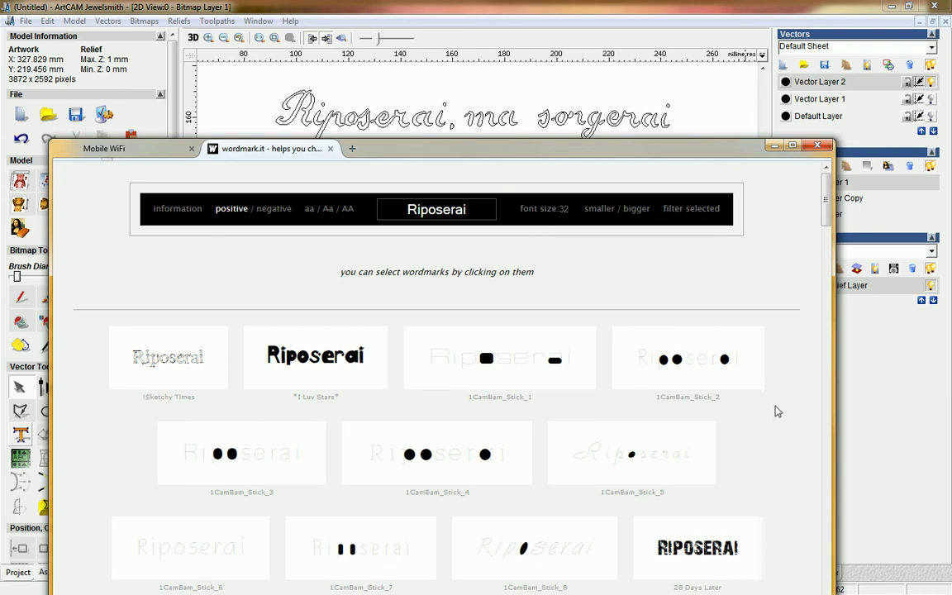
Step: Examine the "Riposerai" previews from !Sketchy Times through the Courier New fonts against the outlined lettering above
scroll(777, 395, down, 4)
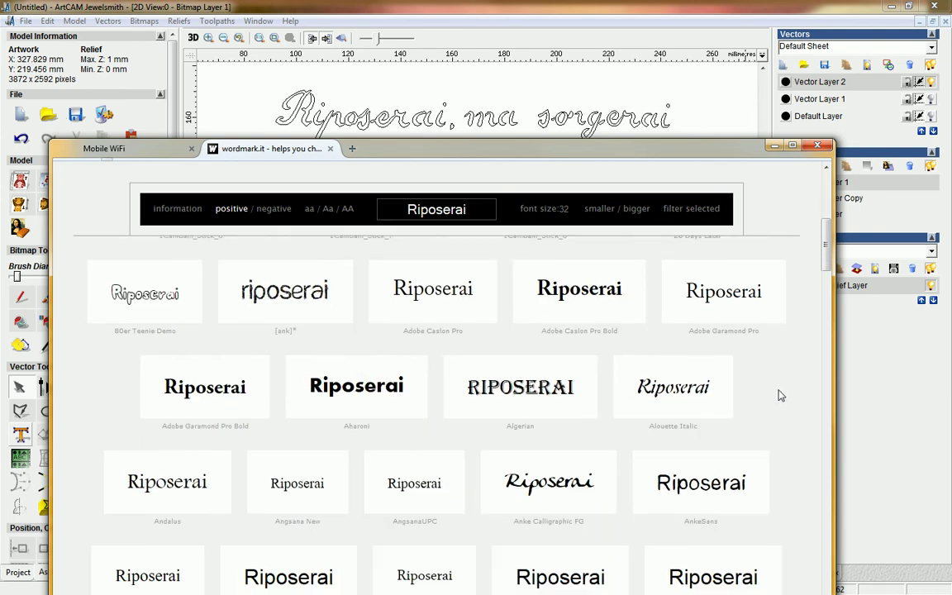
scroll(779, 395, down, 1)
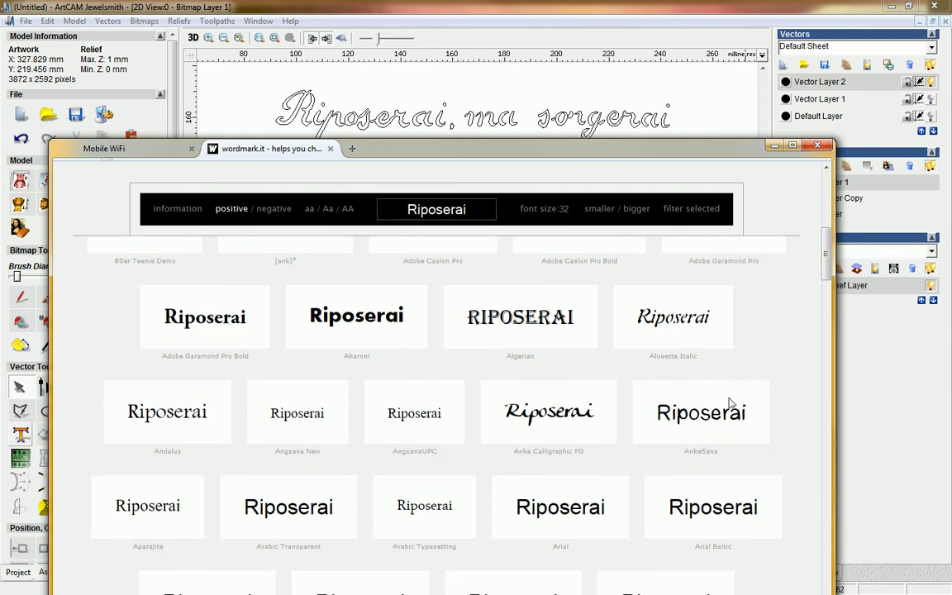
scroll(770, 438, down, 2)
scroll(770, 401, down, 4)
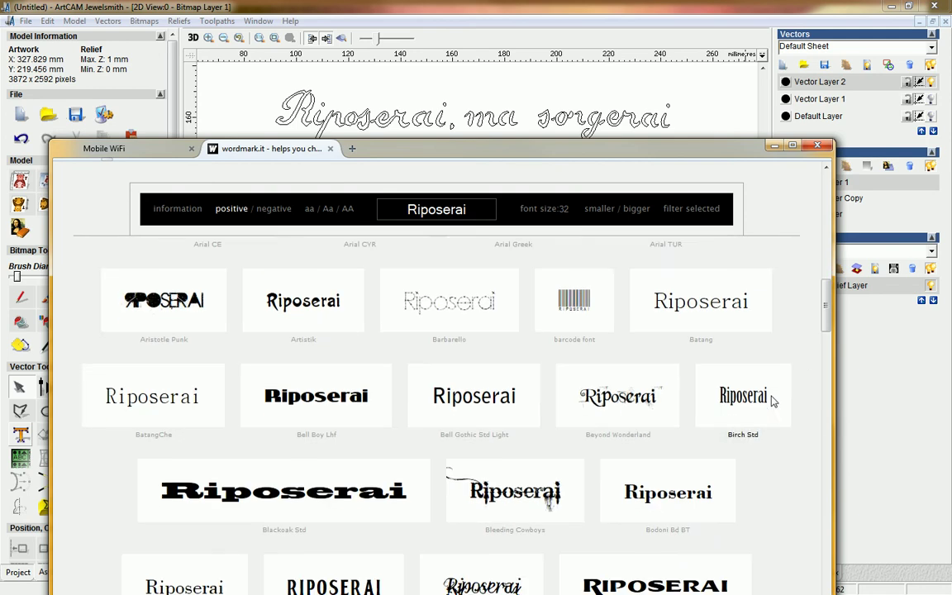
scroll(769, 429, down, 2)
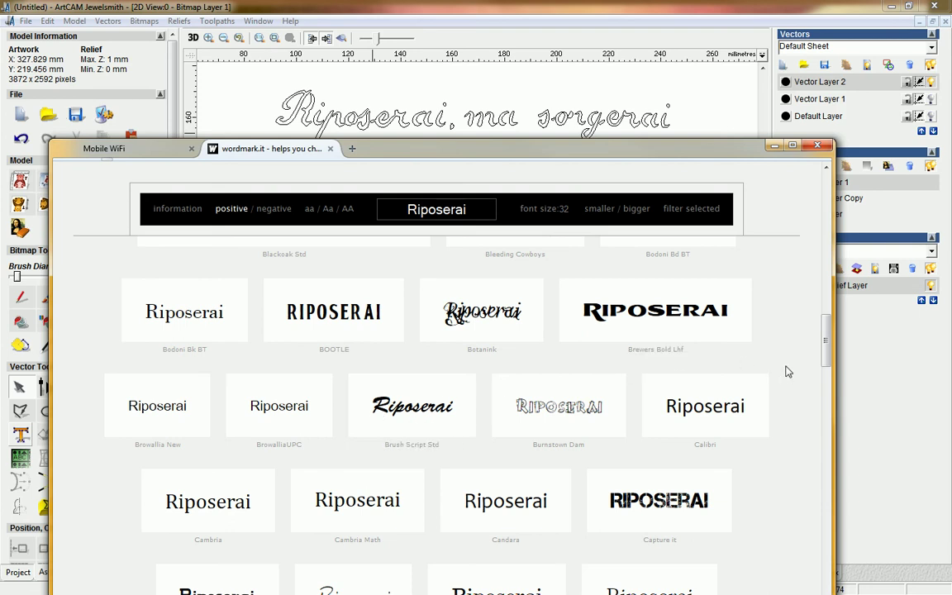
scroll(789, 372, down, 3)
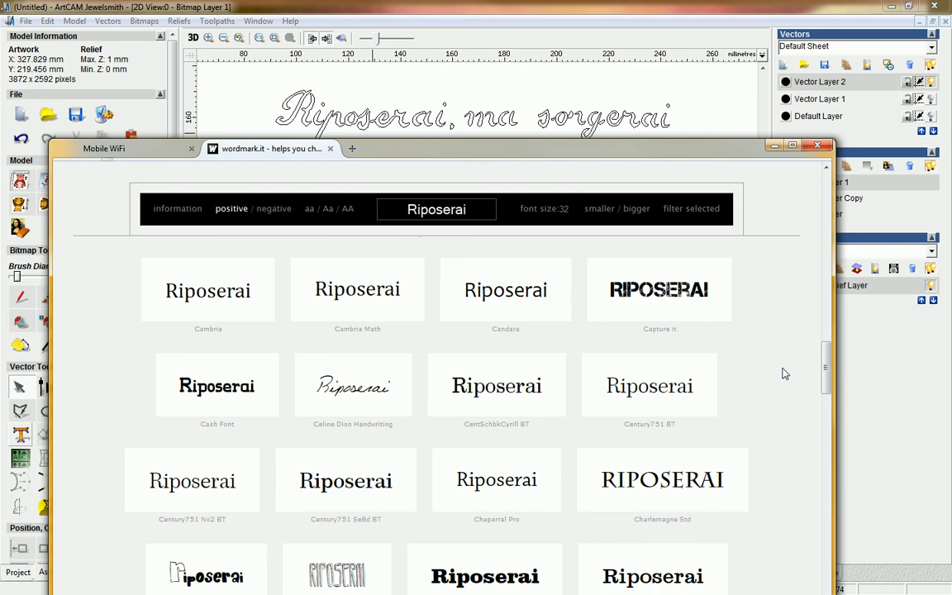
scroll(741, 373, down, 3)
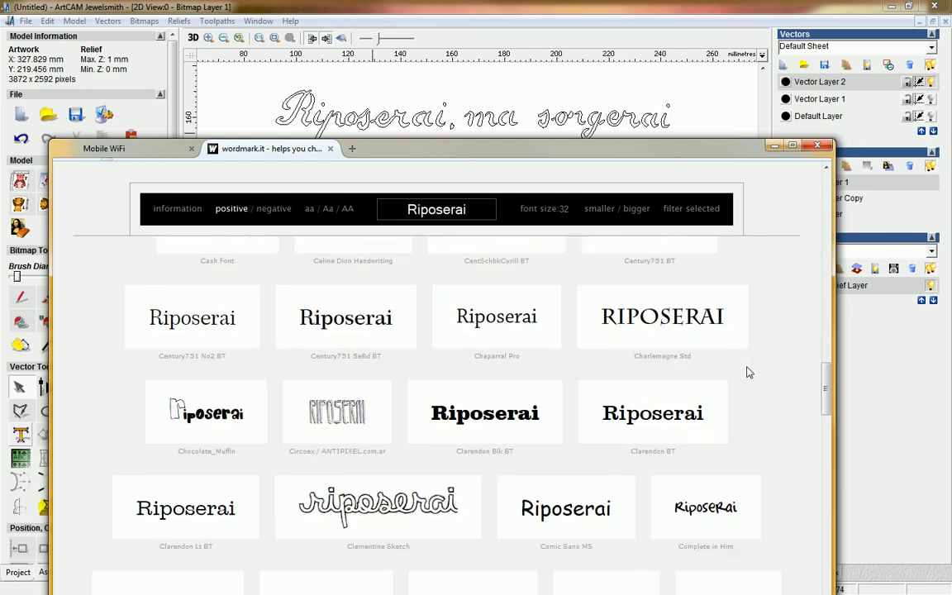
scroll(747, 373, down, 4)
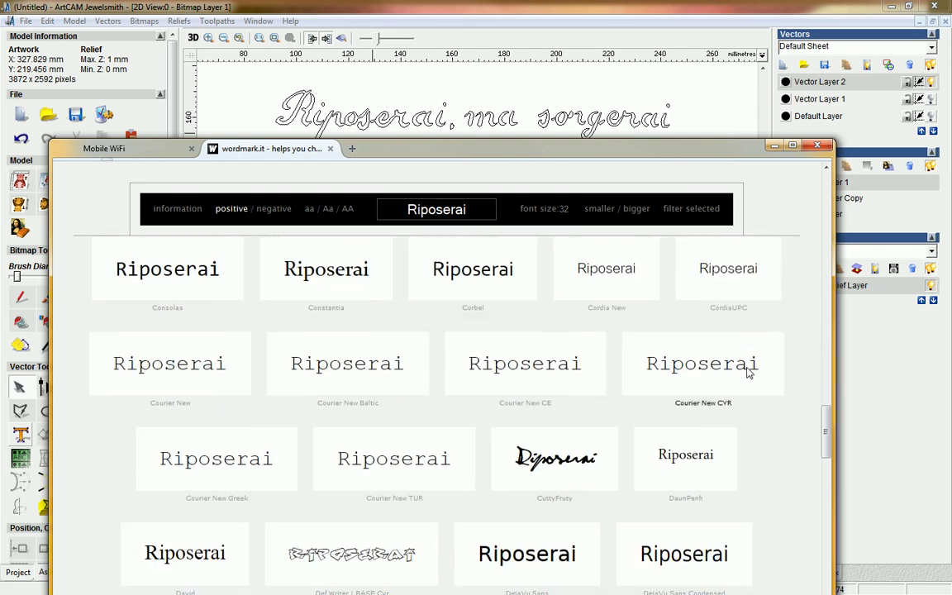
scroll(748, 371, down, 1)
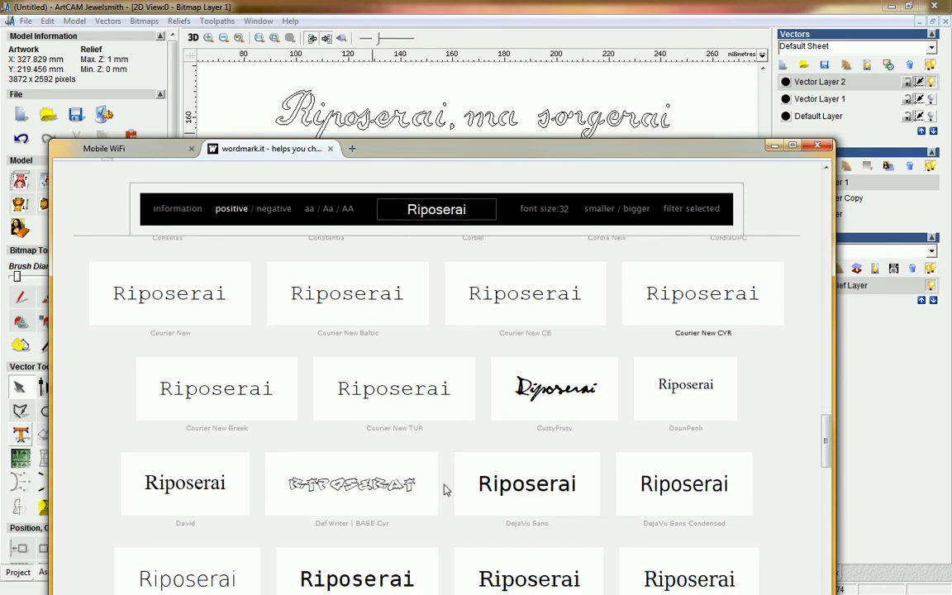
Step: Mark the Courier New TUR and DejaVu Sans Condensed previews as selected wordmarks
mouse_move(231, 142)
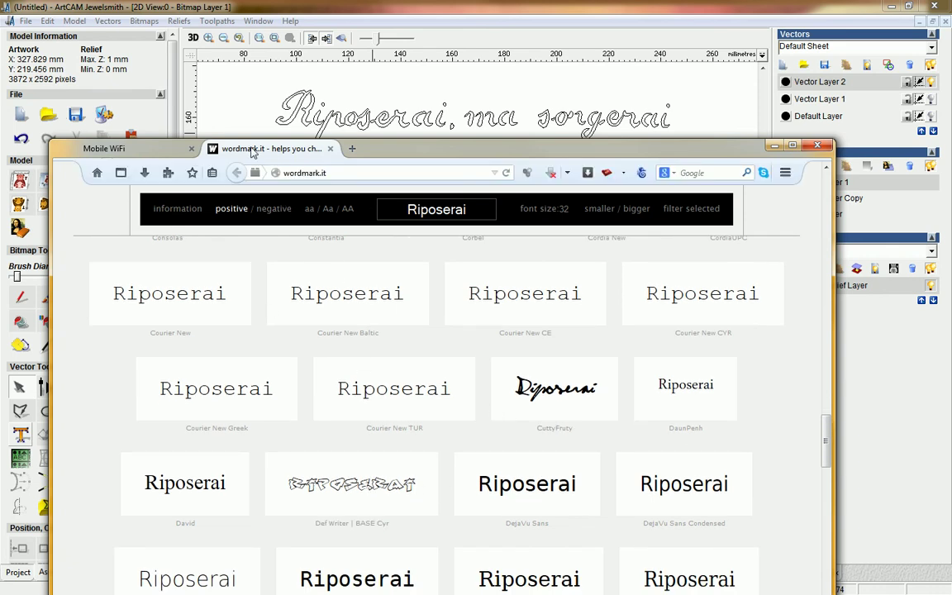
click(364, 393)
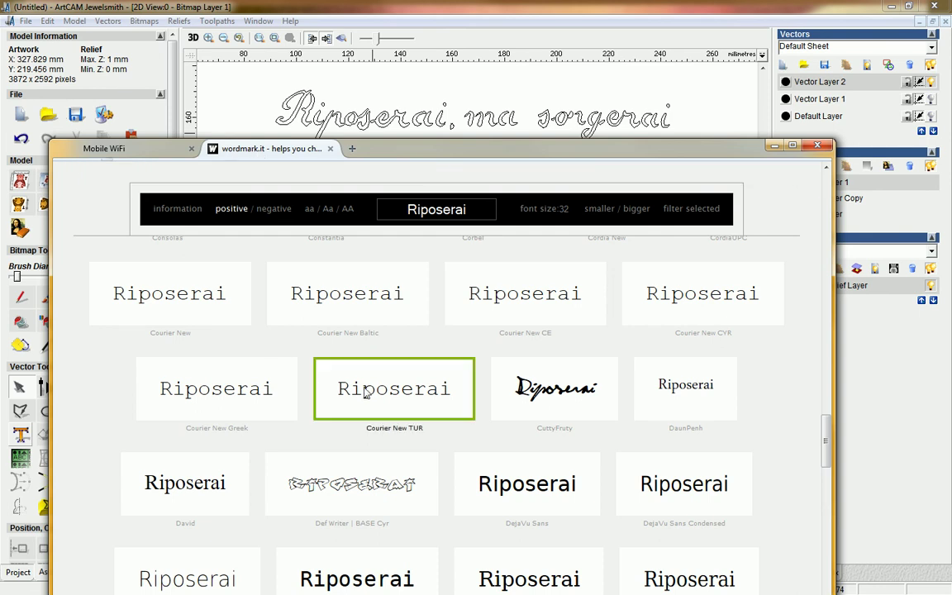
click(684, 491)
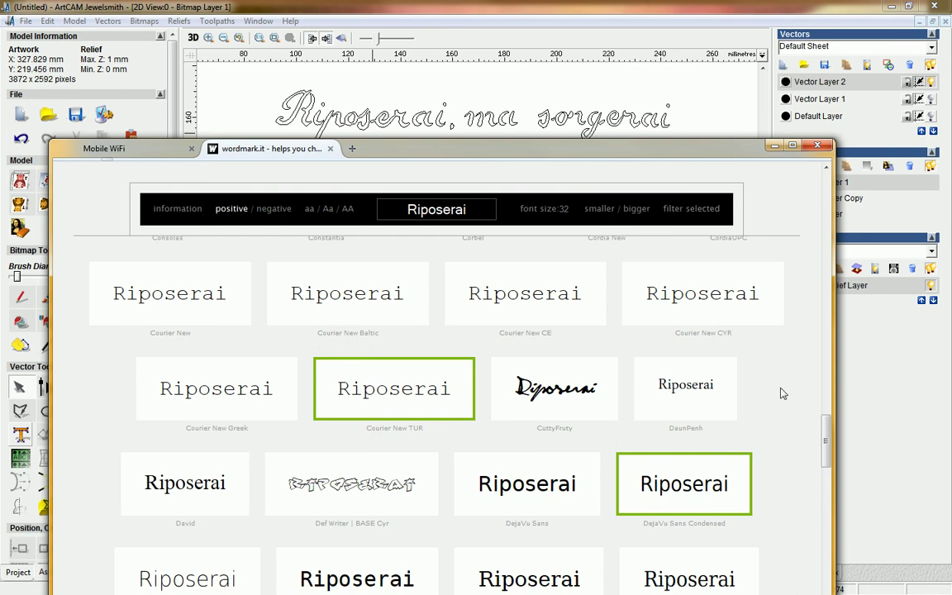
Step: Check the rest of the loaded previews through FloralOne for a similar script and load more fonts
scroll(783, 393, down, 2)
scroll(786, 394, down, 2)
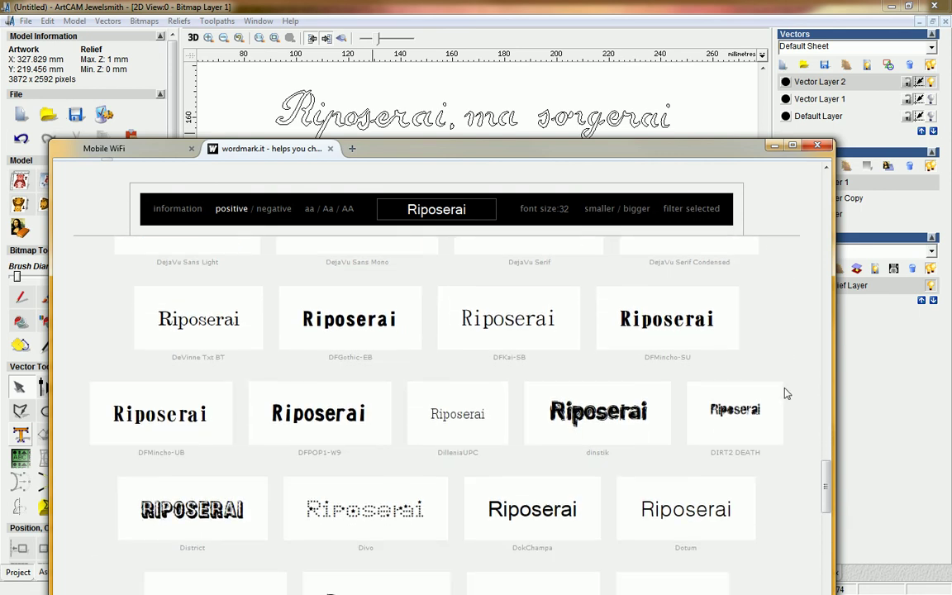
scroll(786, 393, down, 2)
scroll(785, 393, down, 2)
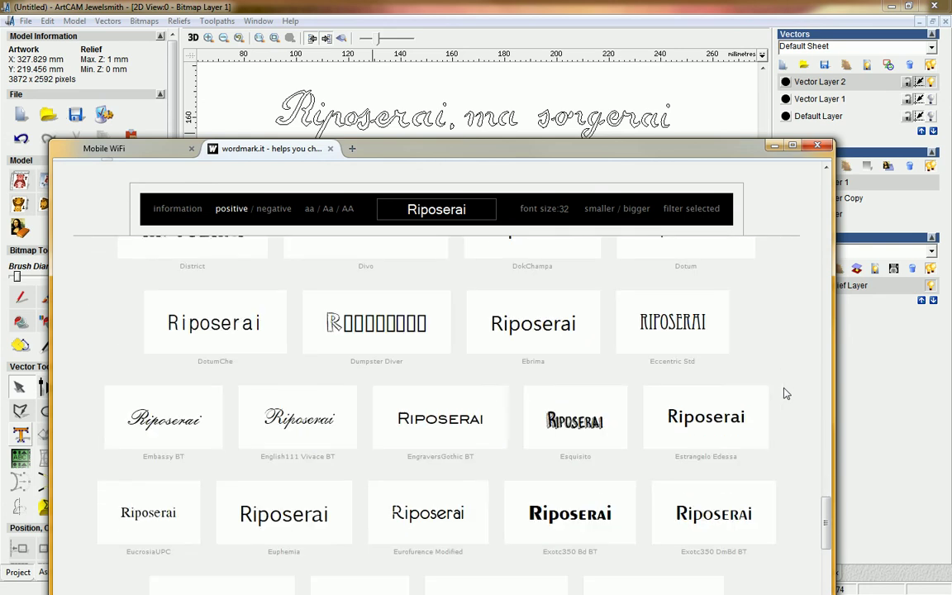
scroll(783, 370, down, 1)
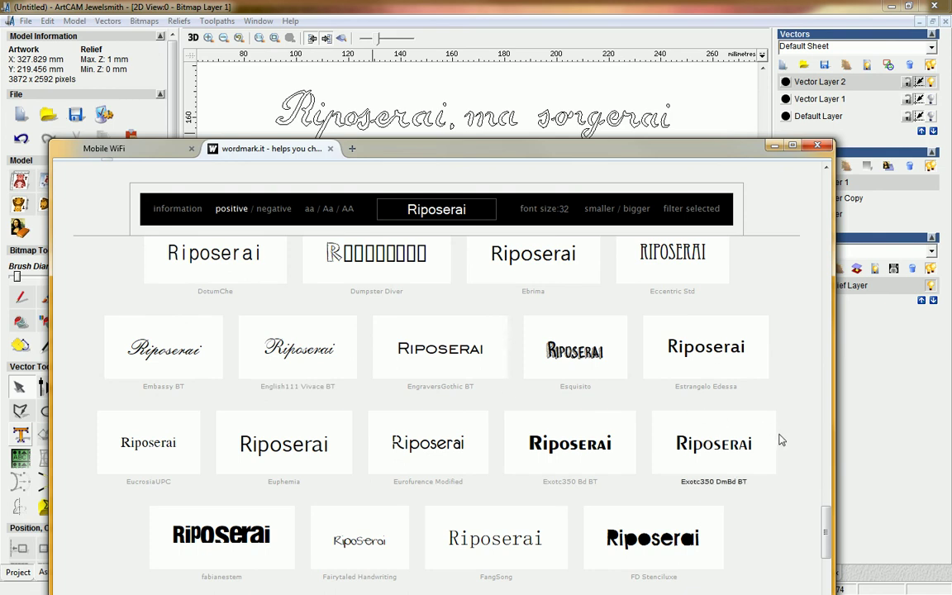
scroll(782, 439, down, 3)
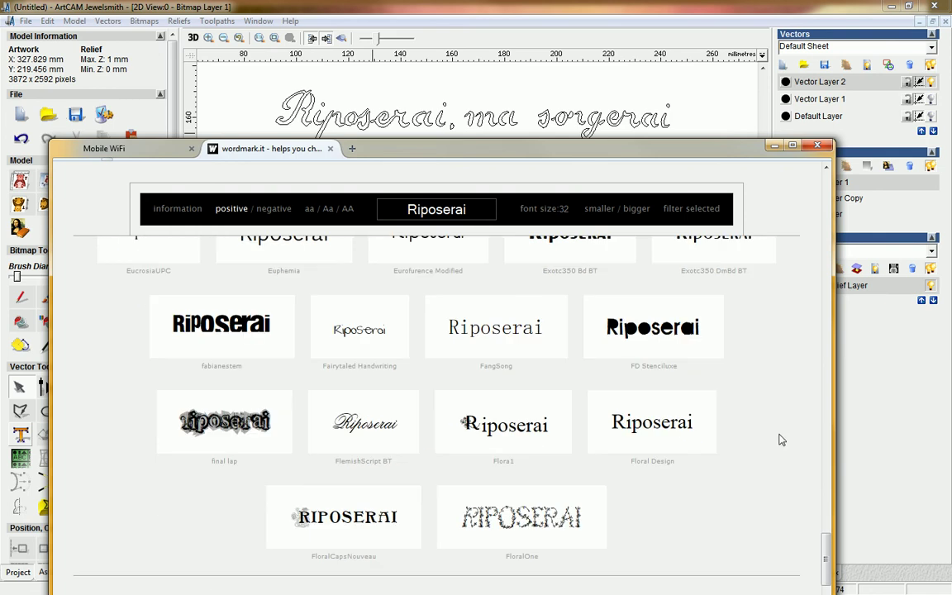
scroll(782, 440, down, 3)
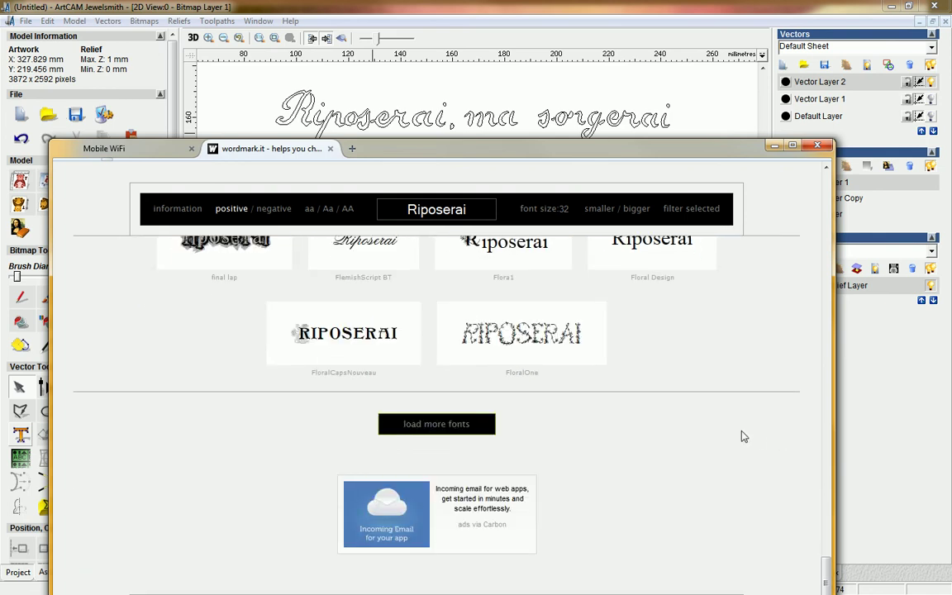
click(409, 424)
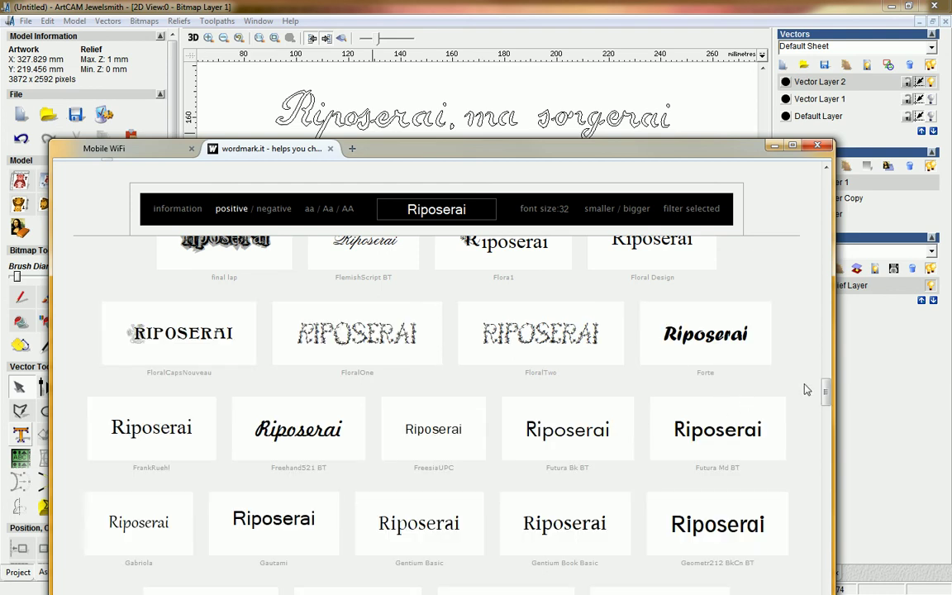
Step: Examine the newly loaded previews from FrankRuehl through the first LHF fonts for a script resembling the outlined lettering
scroll(806, 389, down, 2)
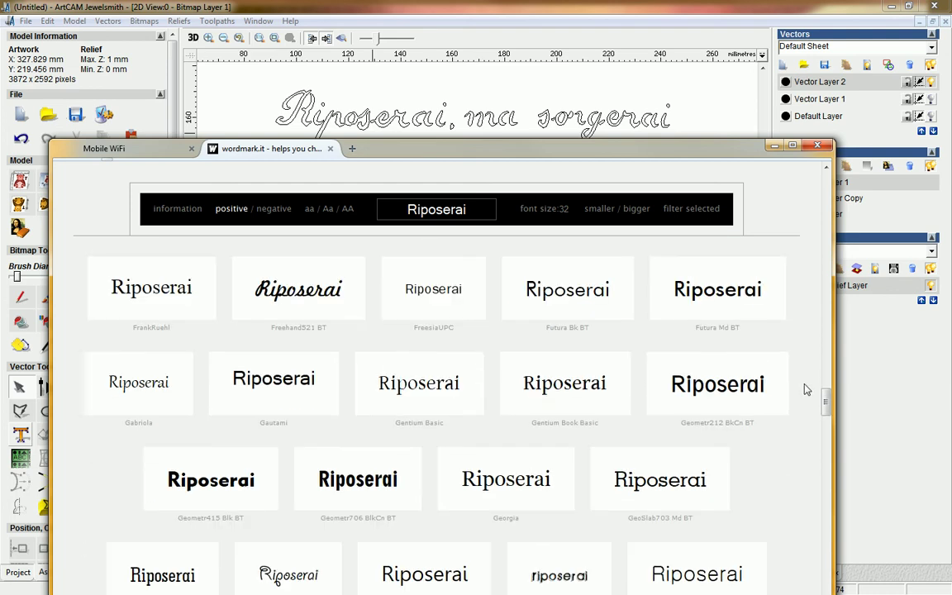
scroll(805, 390, down, 3)
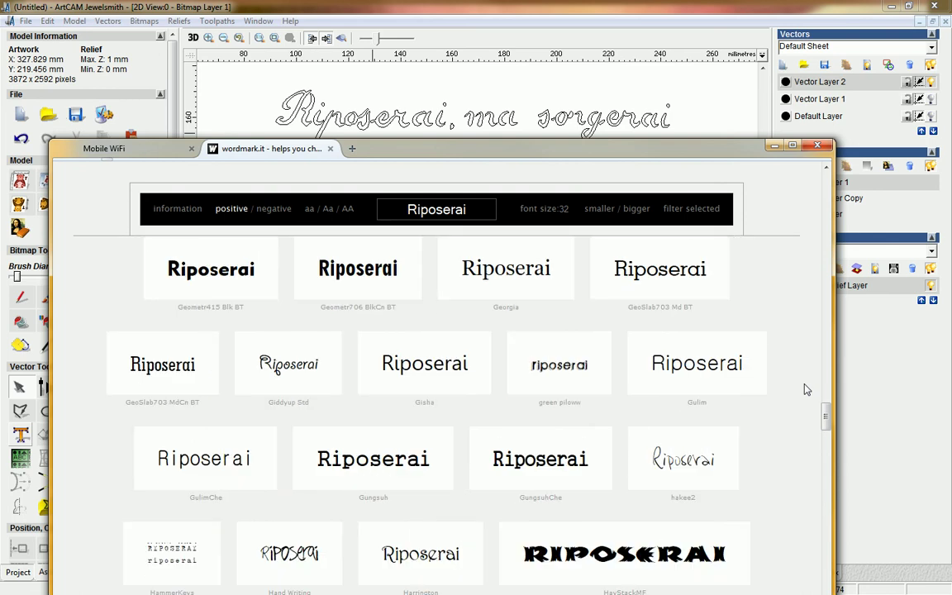
scroll(806, 389, down, 3)
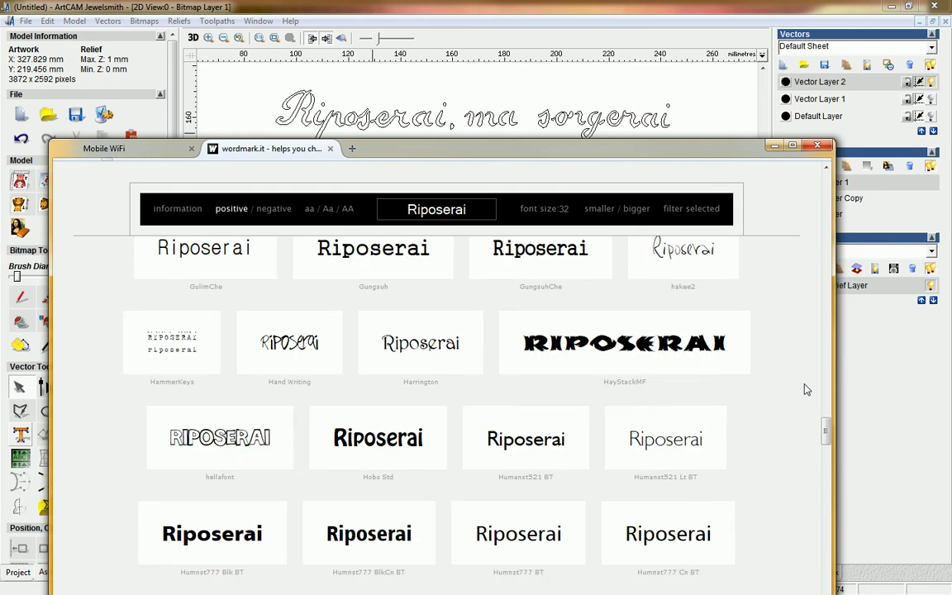
scroll(806, 389, down, 4)
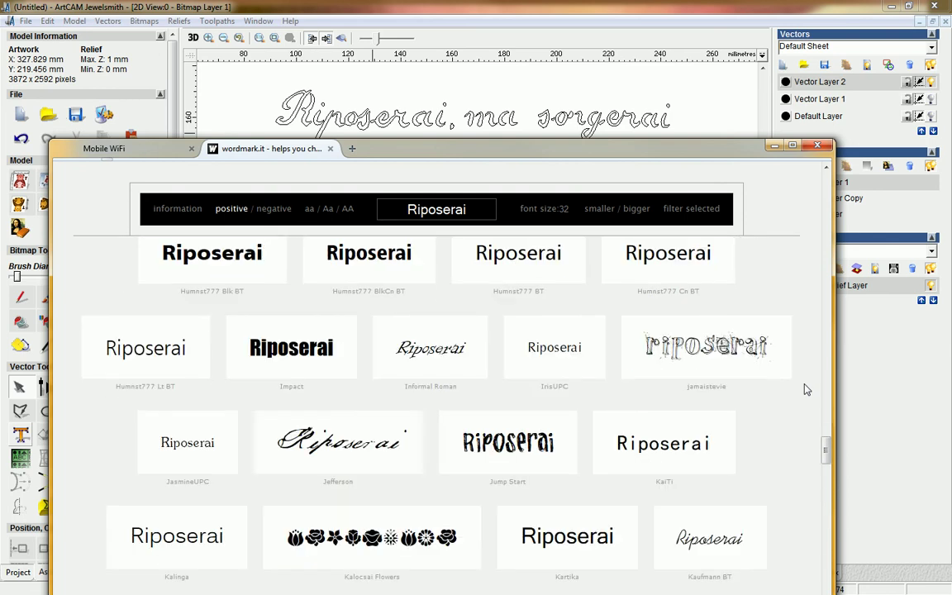
scroll(805, 389, down, 3)
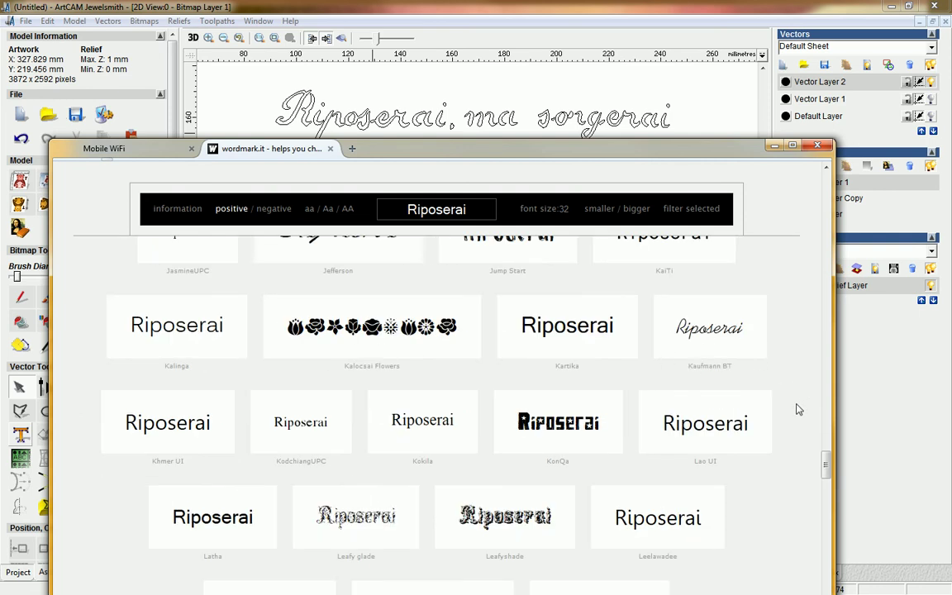
scroll(798, 409, down, 3)
scroll(798, 409, down, 3)
scroll(798, 409, down, 2)
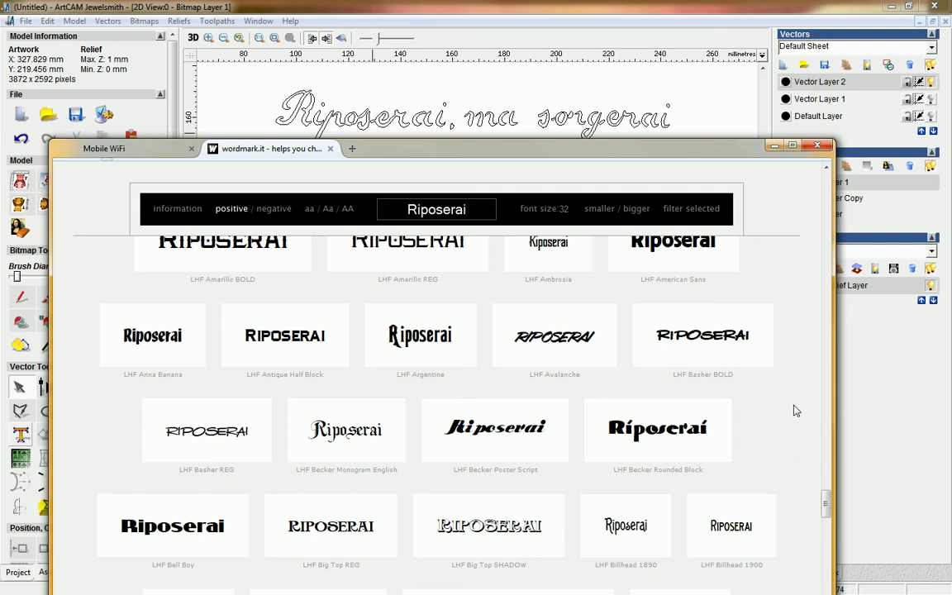
Step: Compare the LHF previews through LHF Cool Blue Convex with the outlined lettering and load another batch of fonts
mouse_move(444, 155)
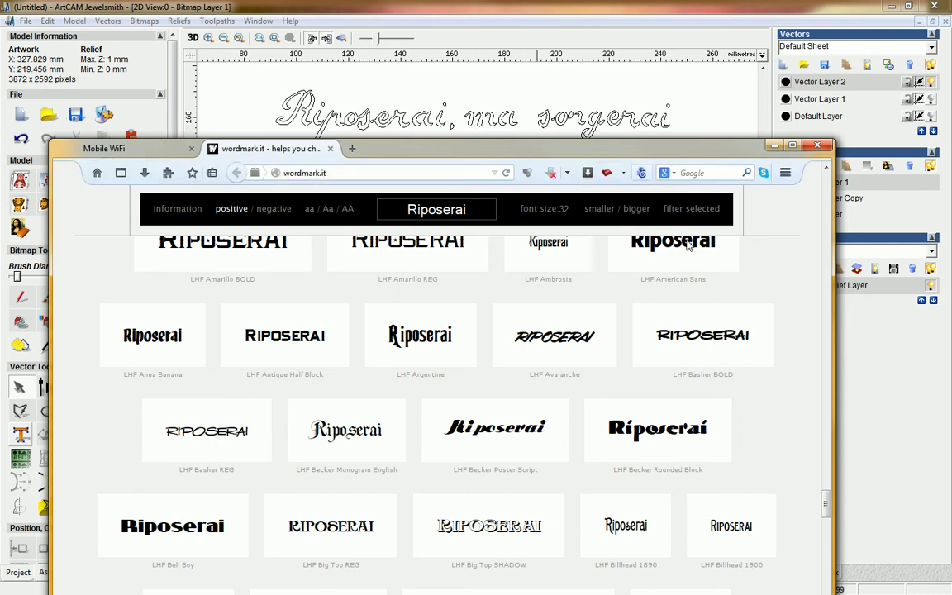
scroll(789, 425, down, 3)
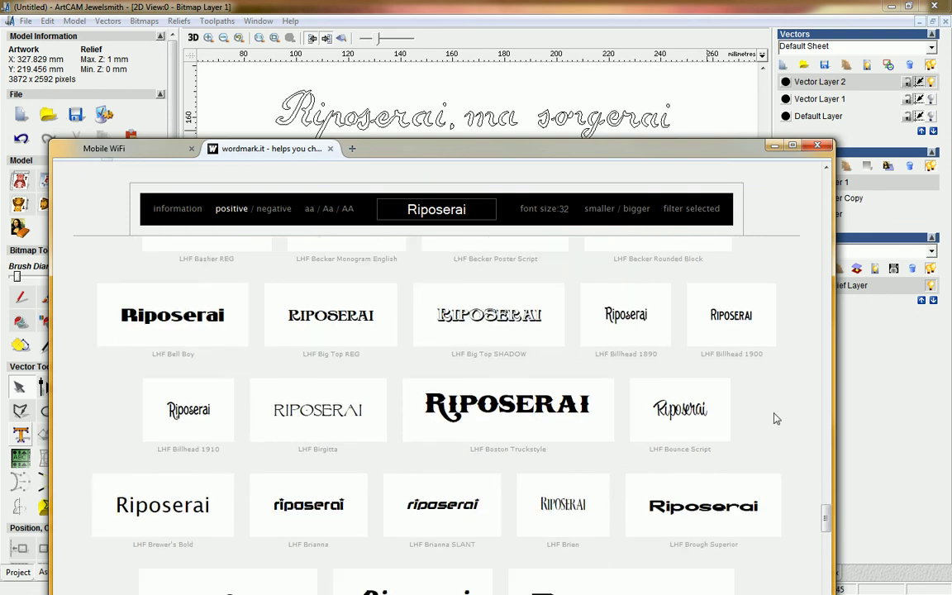
scroll(775, 418, down, 2)
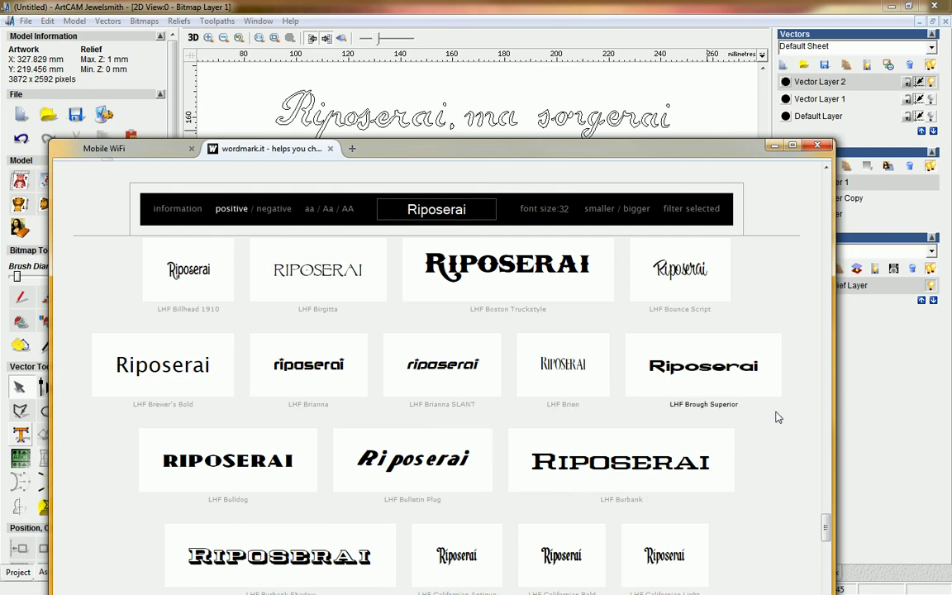
scroll(775, 418, down, 3)
scroll(776, 414, down, 3)
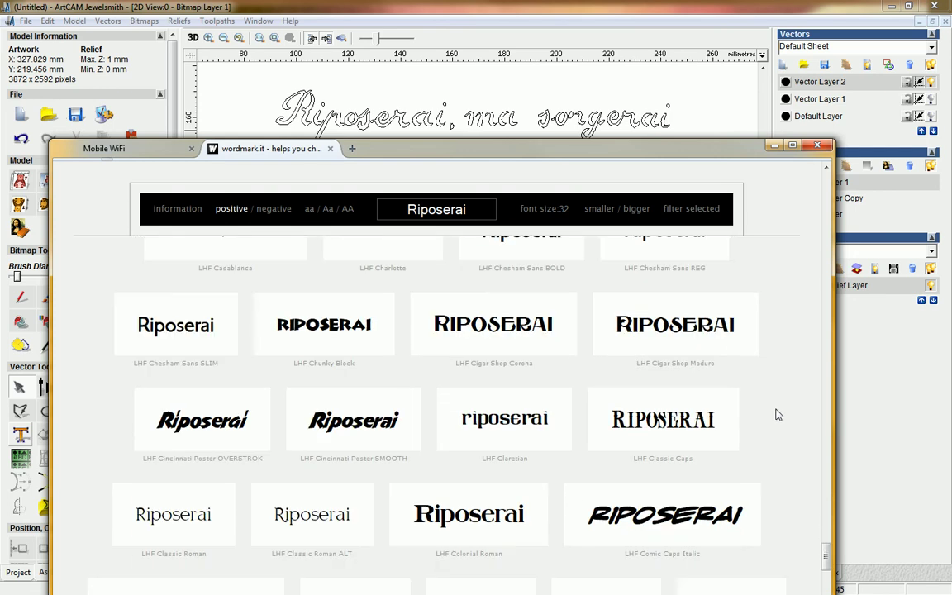
scroll(777, 415, down, 4)
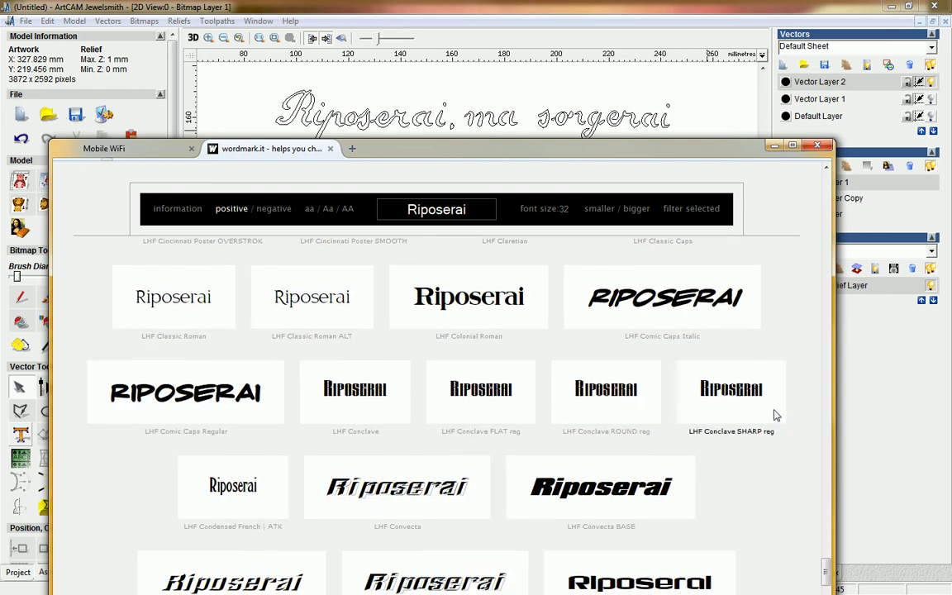
scroll(777, 416, down, 3)
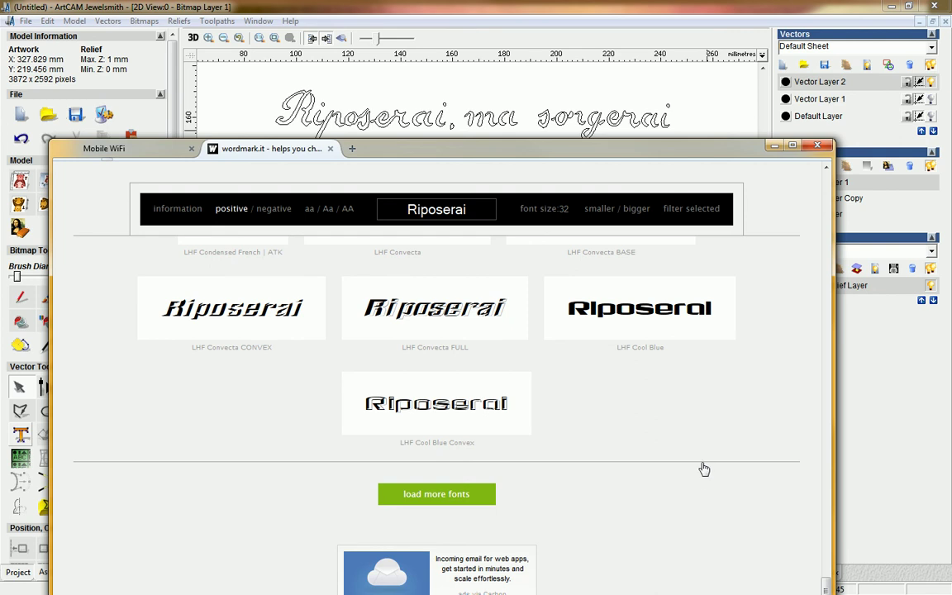
Step: Examine the newly loaded previews from LHF Crouching Tiger REG through LHF Naylorville for a script resembling the outlined lettering
scroll(778, 391, down, 3)
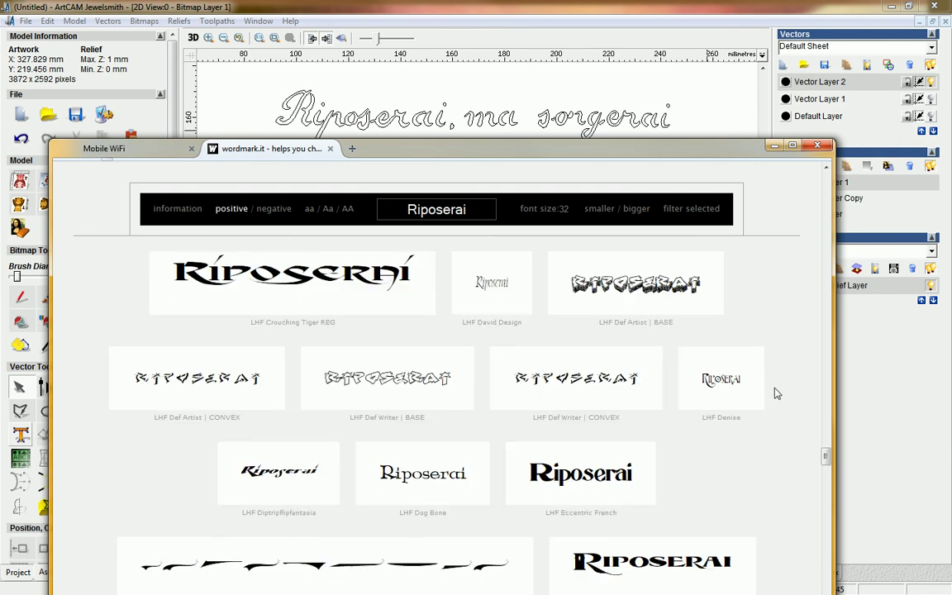
scroll(783, 388, down, 2)
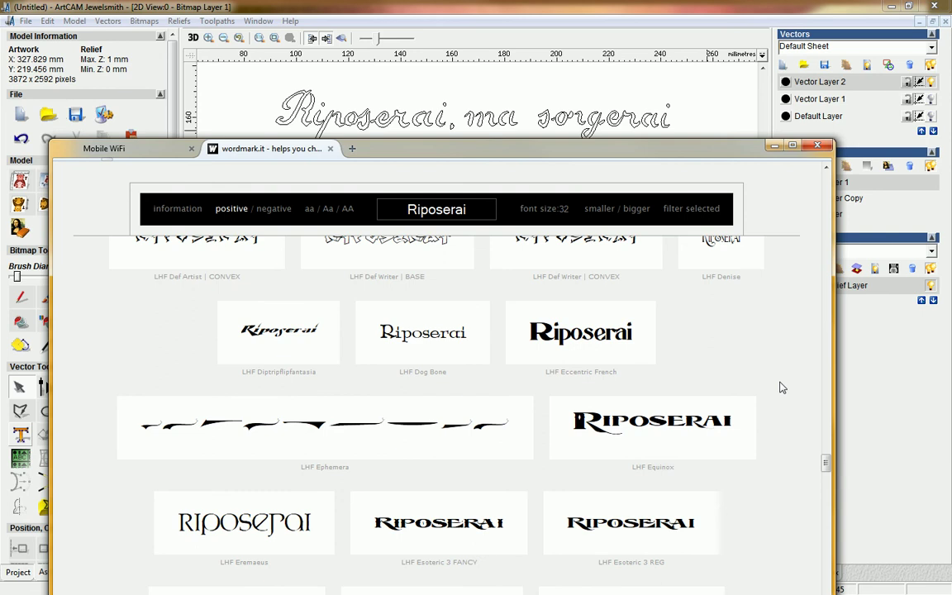
scroll(783, 388, down, 3)
scroll(783, 387, down, 3)
scroll(782, 387, down, 2)
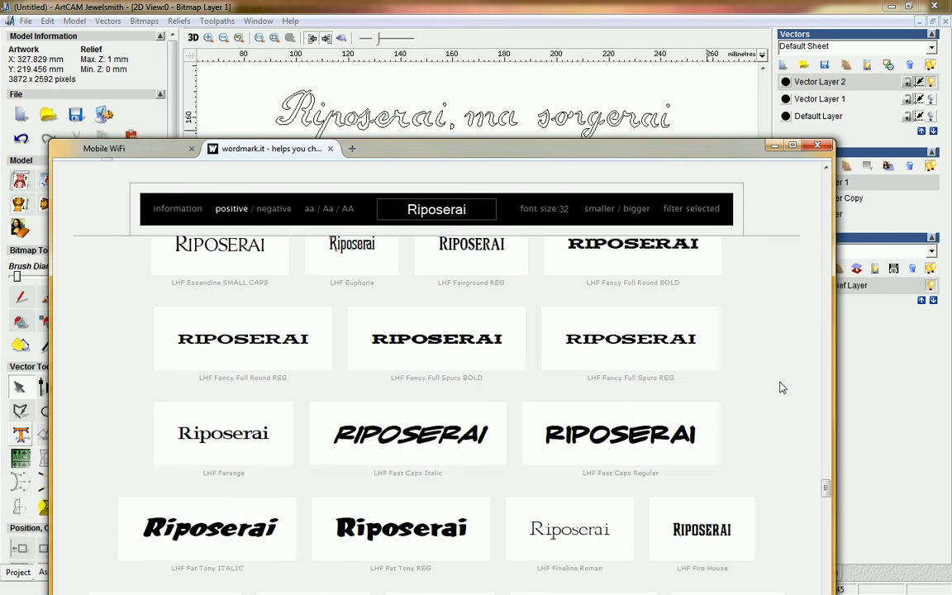
scroll(782, 387, down, 2)
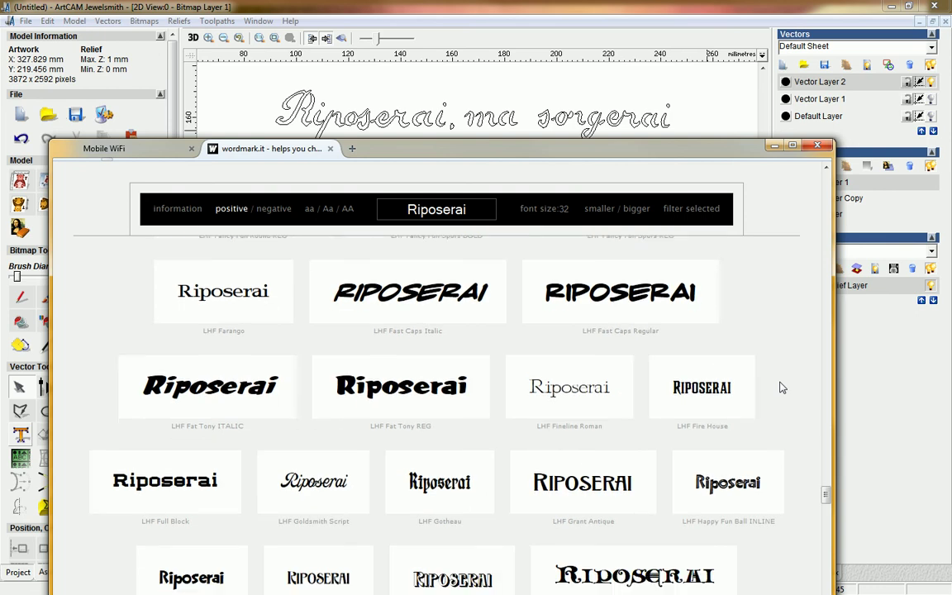
scroll(782, 387, down, 3)
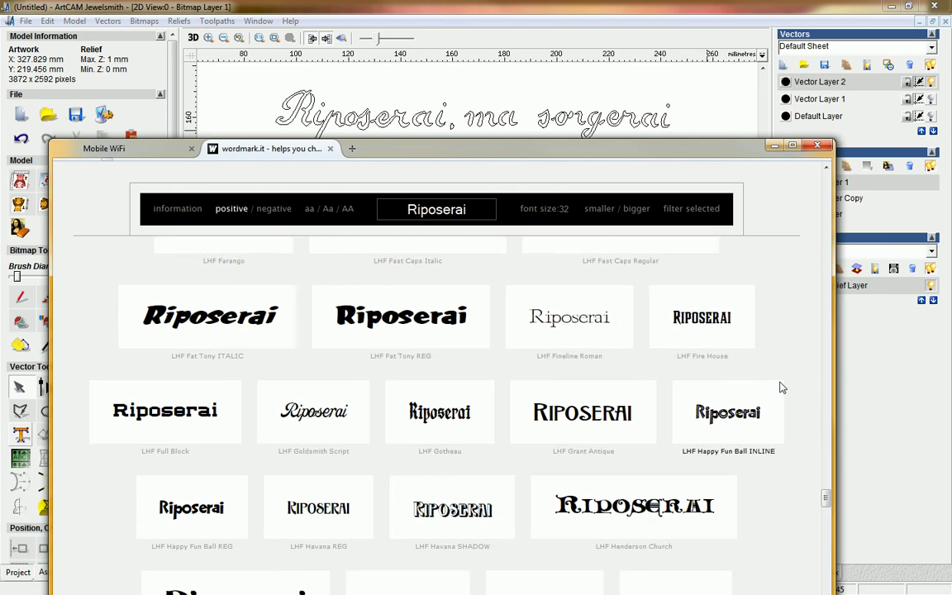
scroll(782, 388, down, 2)
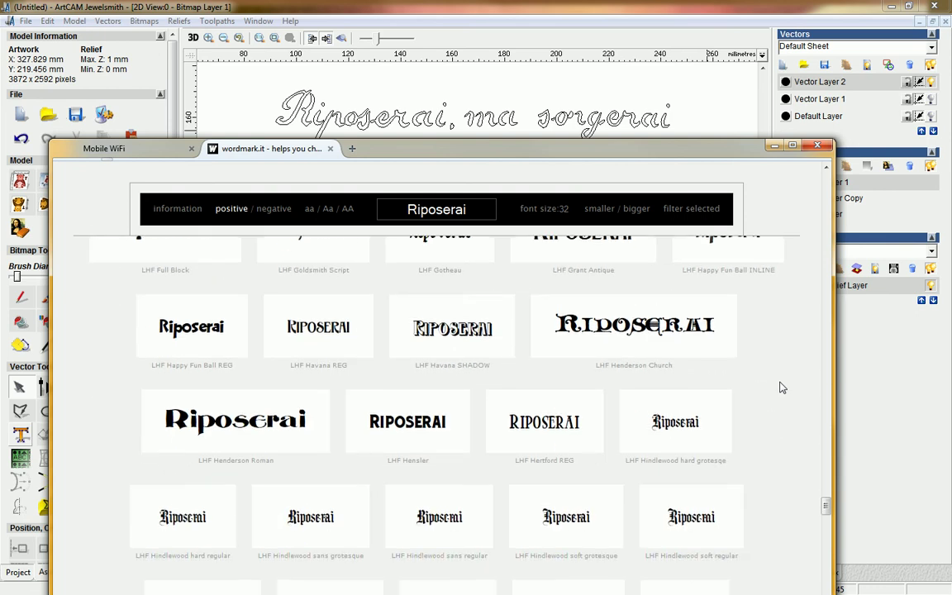
scroll(782, 387, down, 2)
scroll(782, 387, down, 3)
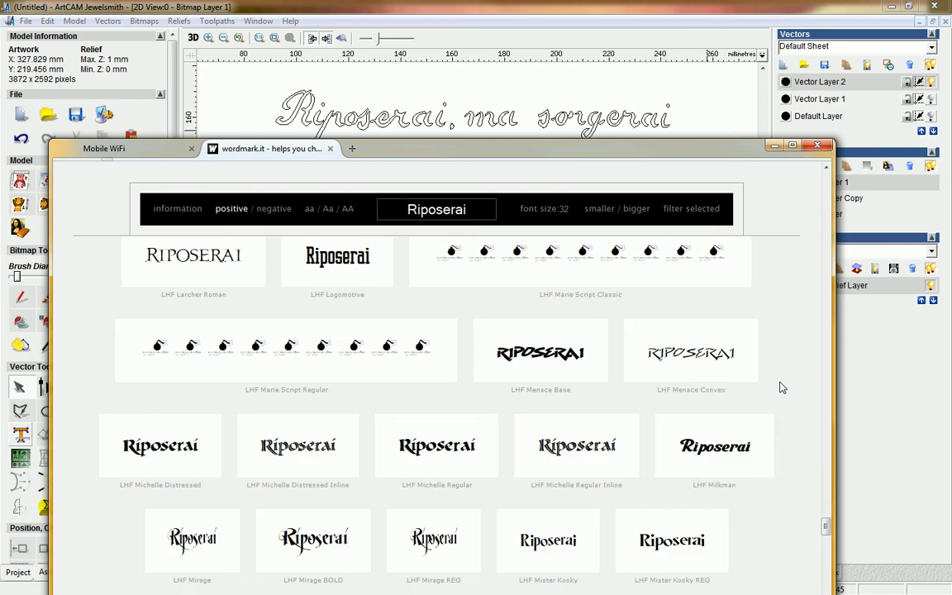
scroll(782, 388, down, 2)
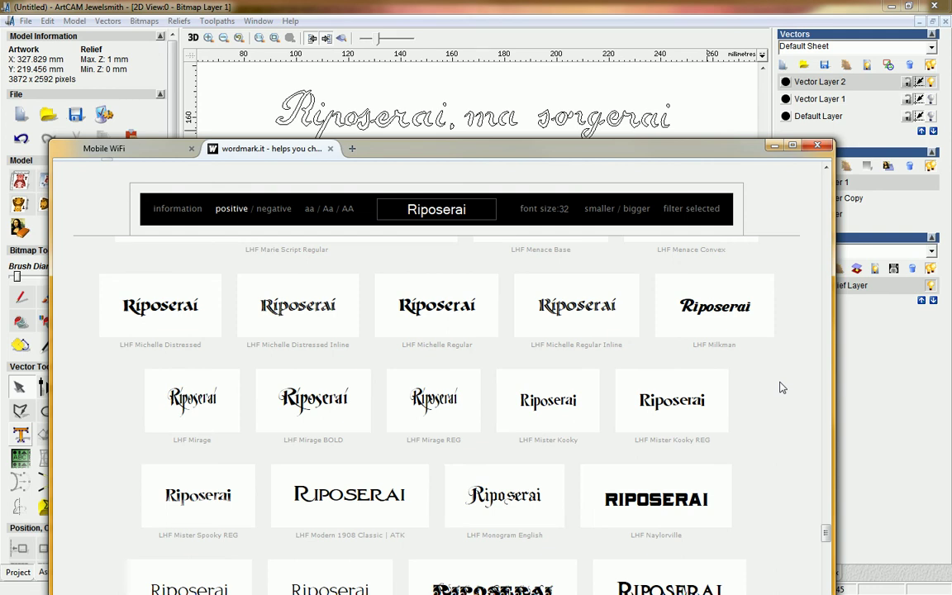
Step: Compare the LHF previews from LHF New Trajan through LHF The Bat with the outlined lettering and load more fonts
scroll(783, 387, down, 3)
scroll(782, 388, down, 2)
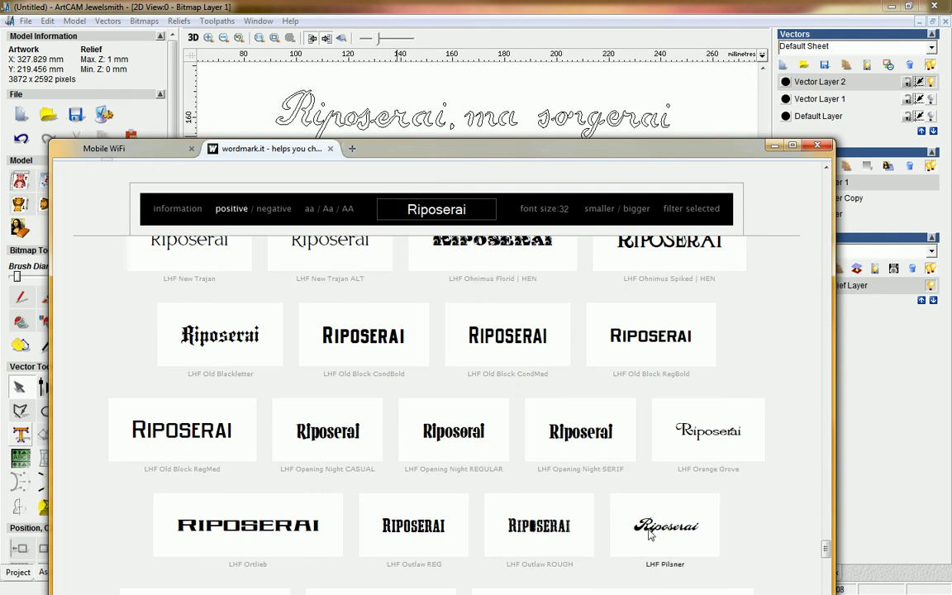
scroll(773, 460, down, 3)
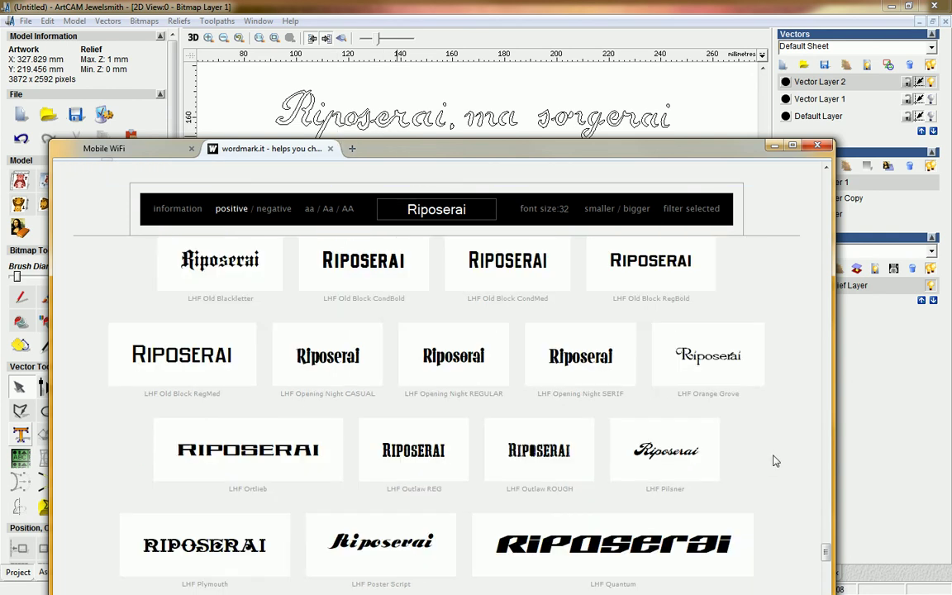
mouse_move(487, 148)
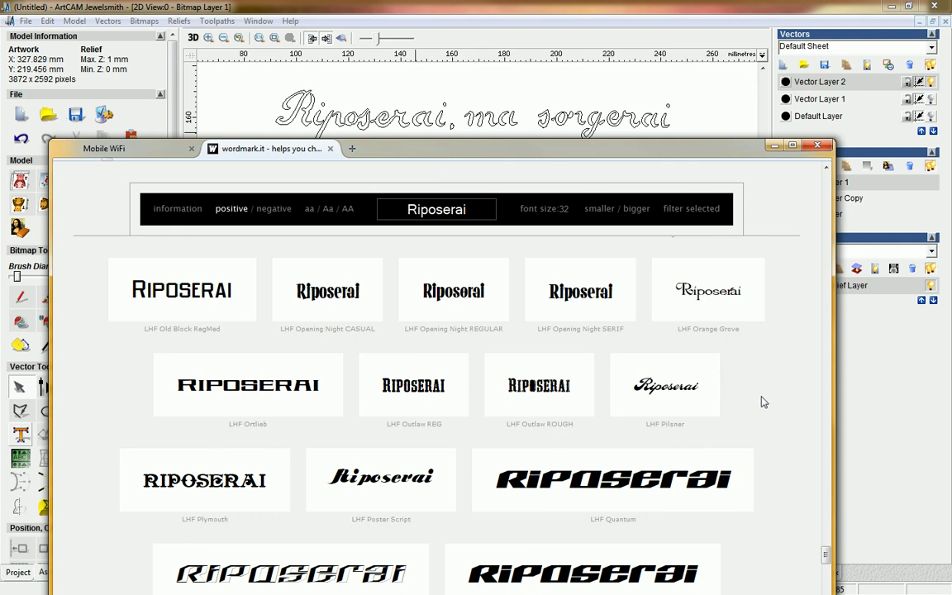
scroll(764, 401, down, 2)
scroll(763, 399, down, 2)
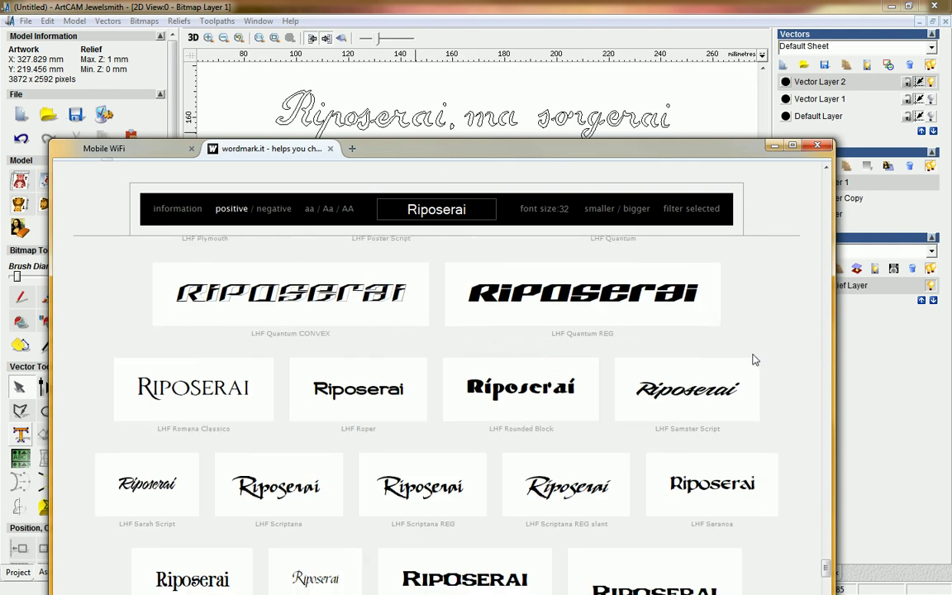
scroll(761, 354, down, 3)
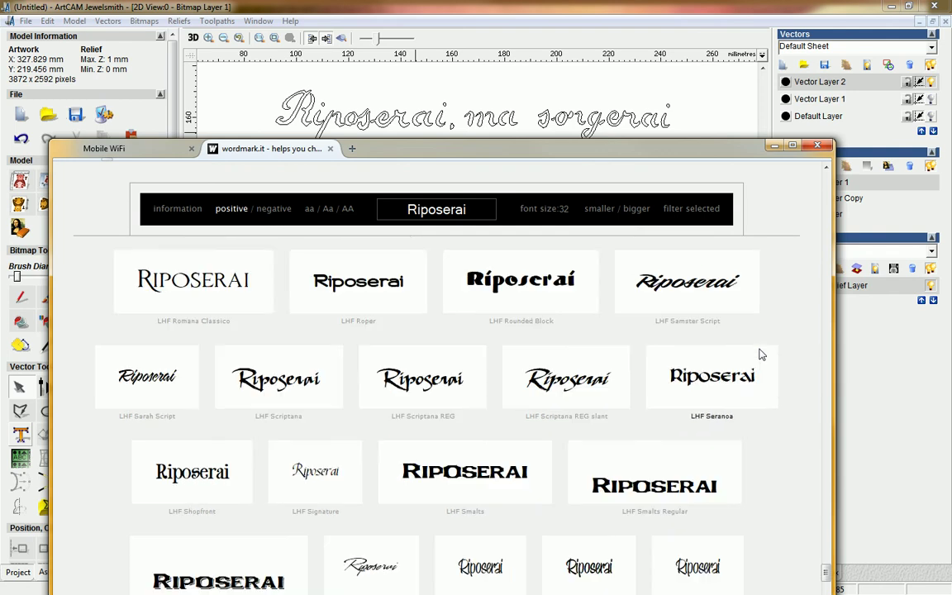
scroll(796, 377, down, 3)
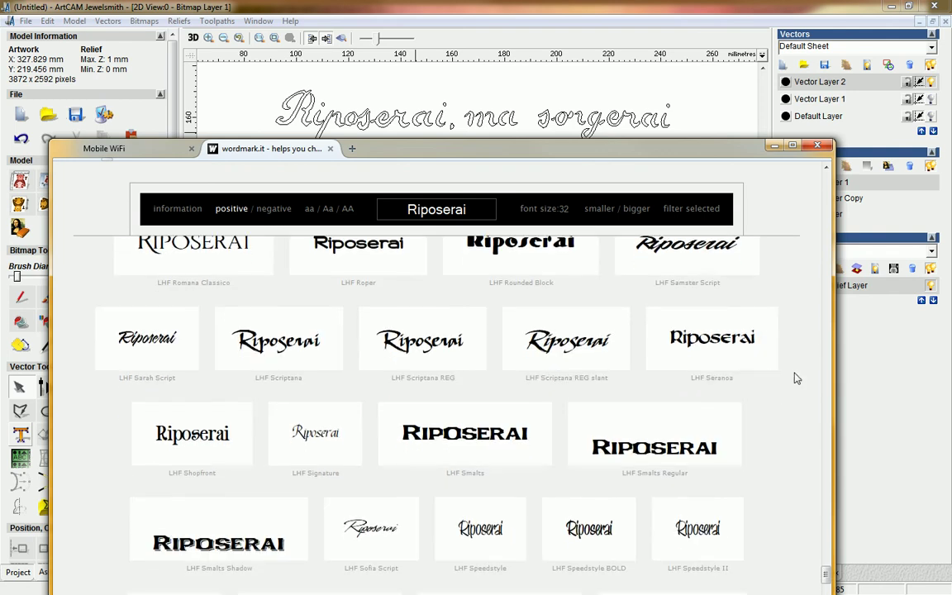
scroll(796, 378, down, 3)
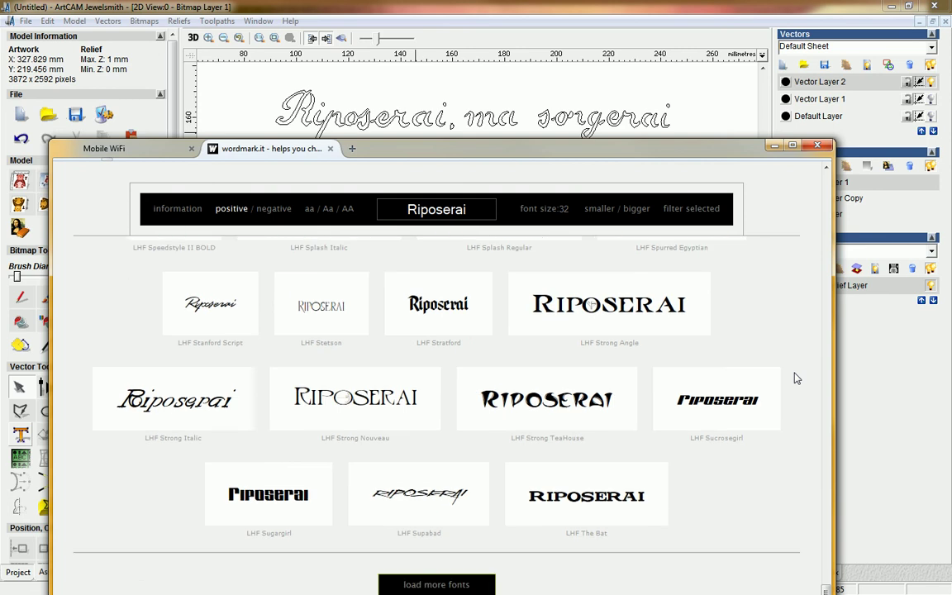
scroll(797, 378, down, 3)
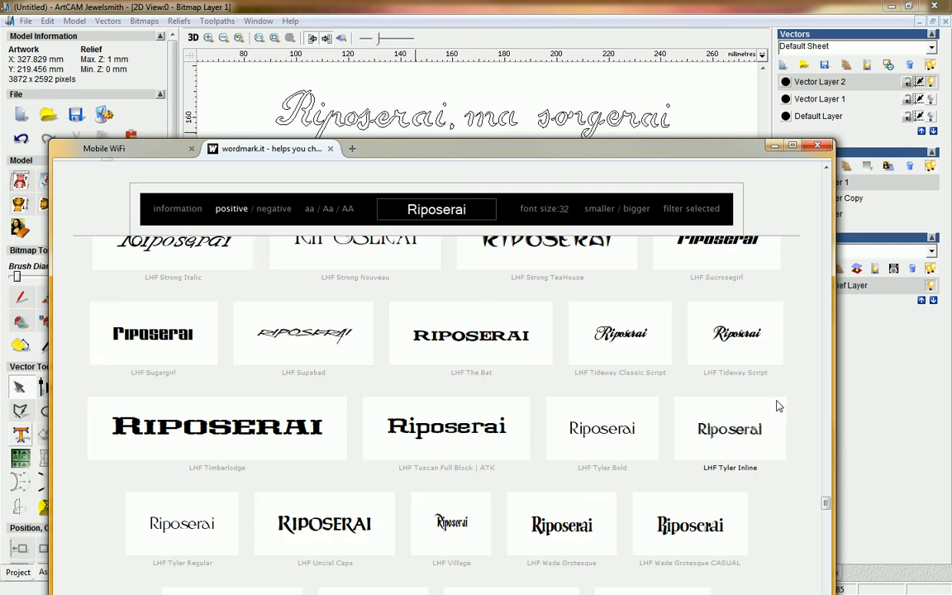
Step: Check the previews from LHF Timberlodge through MingLiU for a script similar to the outlined lettering
scroll(776, 406, down, 3)
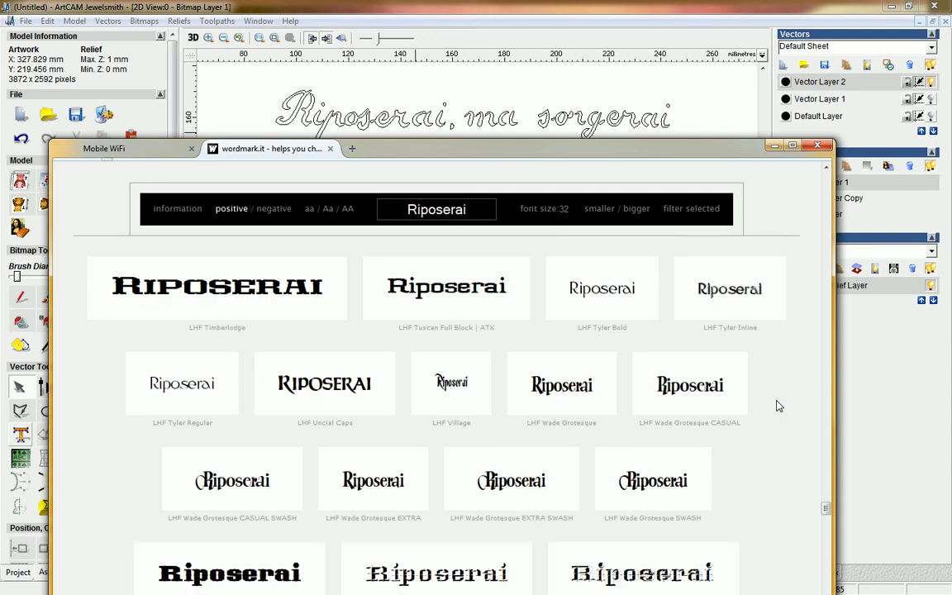
middle_click(775, 401)
scroll(777, 406, down, 3)
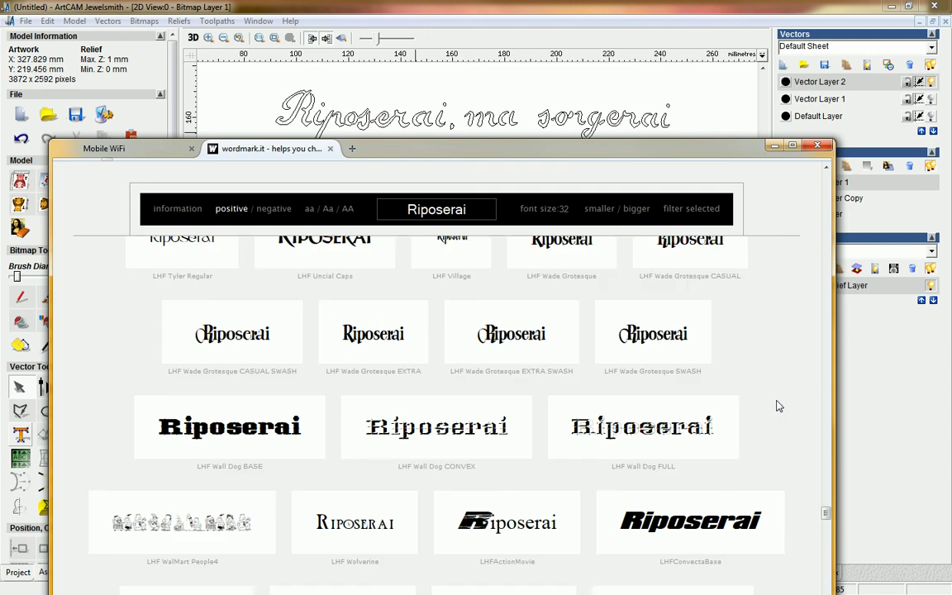
scroll(776, 406, down, 3)
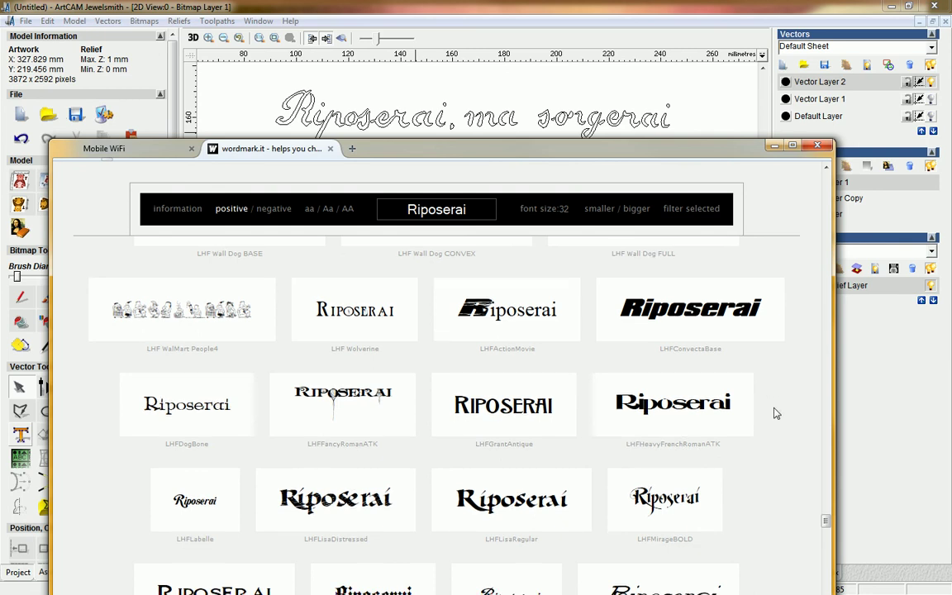
scroll(780, 414, down, 3)
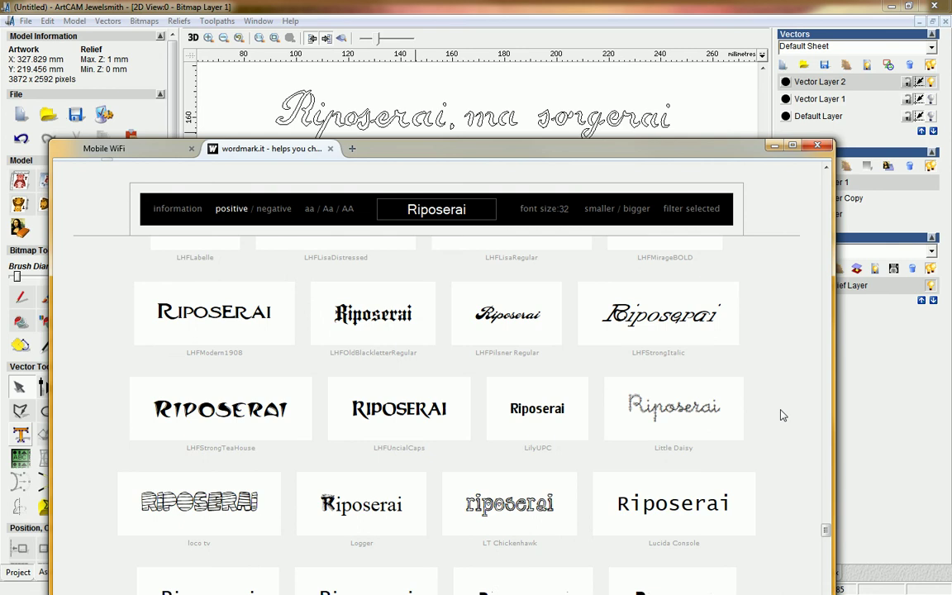
scroll(782, 415, down, 2)
middle_click(780, 409)
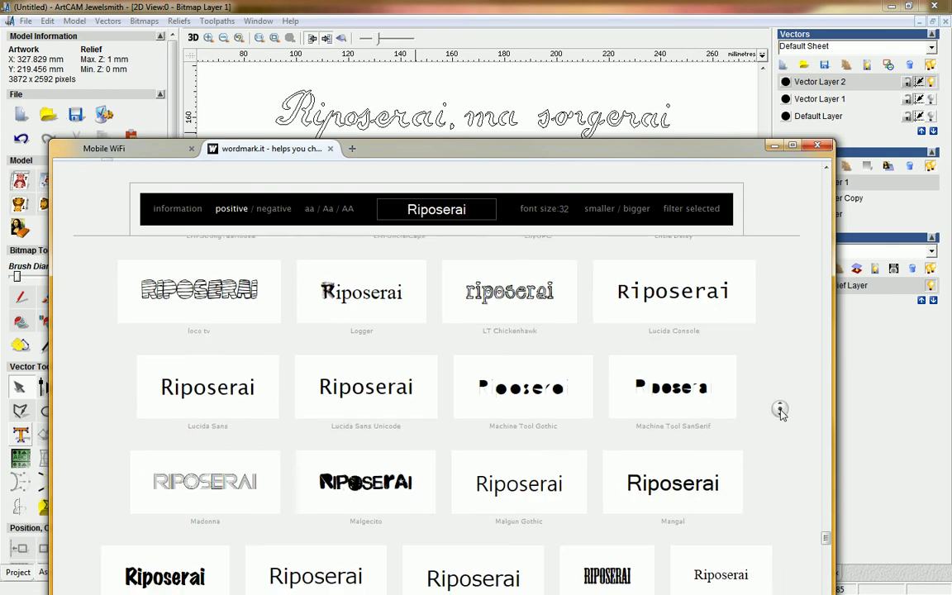
middle_drag(781, 413, 790, 452)
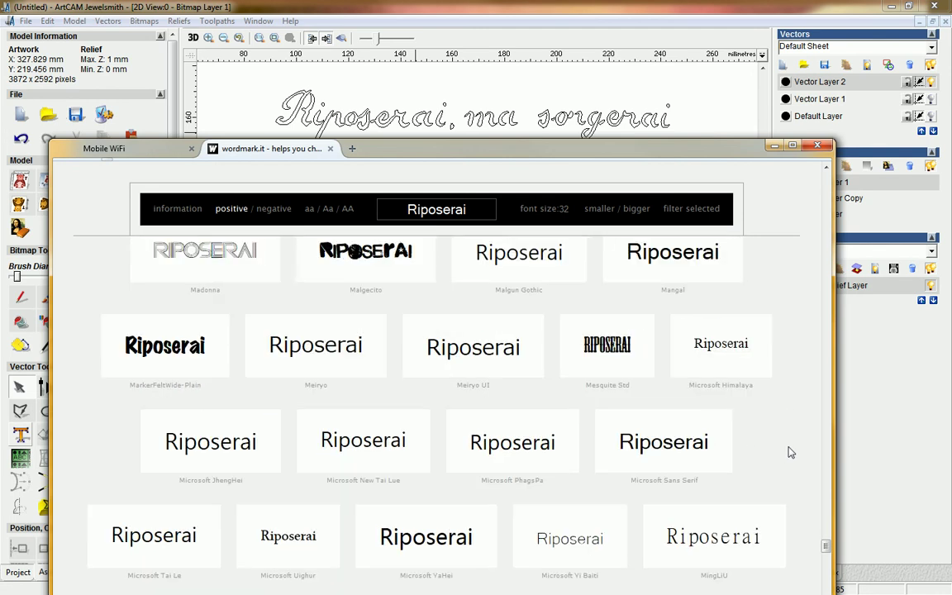
Step: Review the previews from MingLiU-ExtB through Sakkal Majalla, including Paulinho Pedra Azul and Rage Italic, and load the next fonts
scroll(787, 442, down, 2)
scroll(784, 430, down, 2)
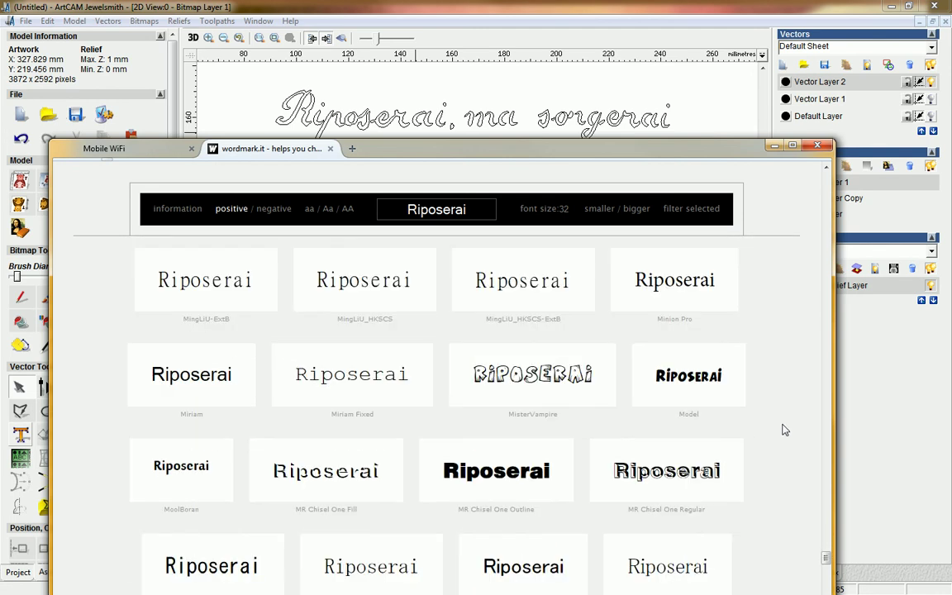
scroll(784, 429, down, 4)
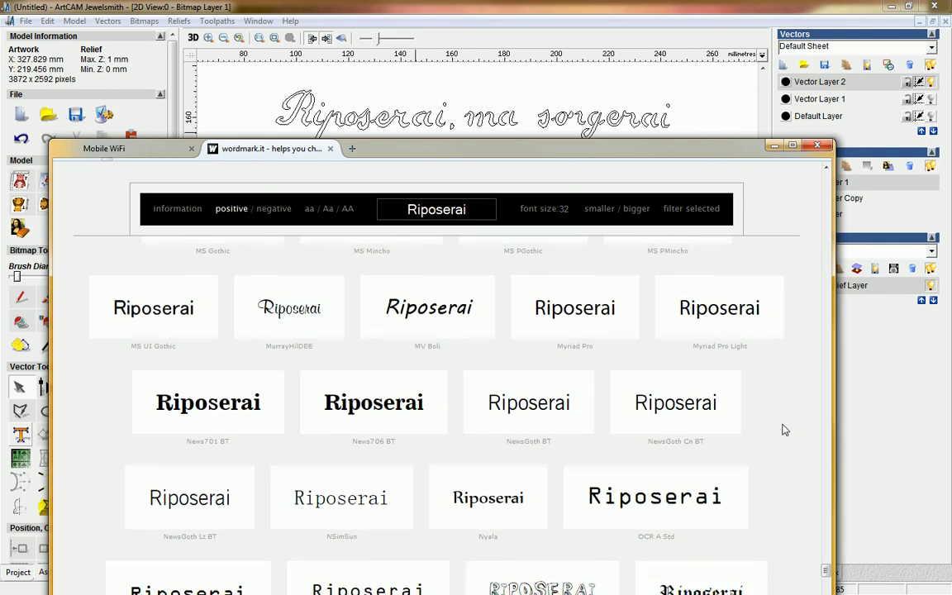
scroll(784, 429, down, 3)
scroll(784, 430, down, 3)
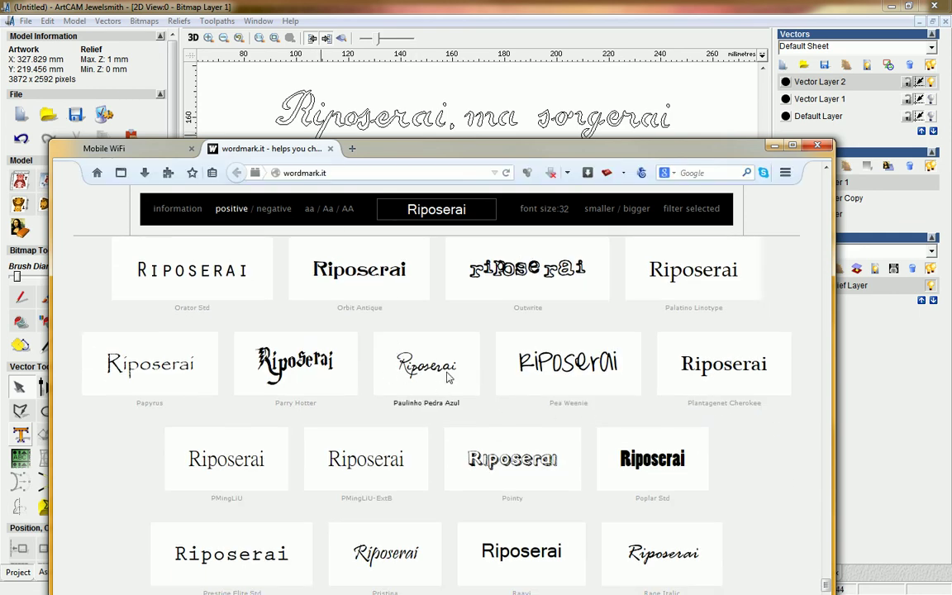
scroll(787, 395, down, 4)
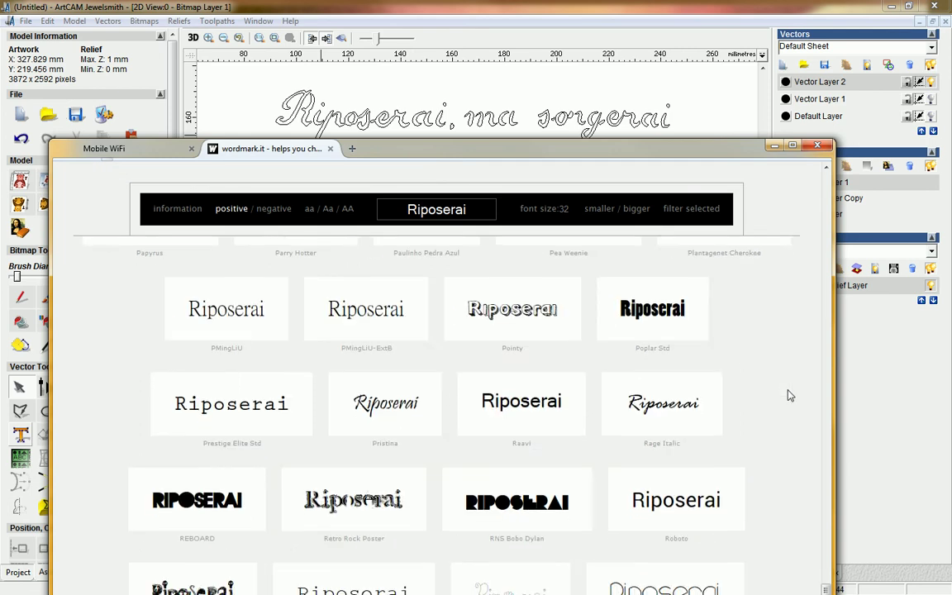
scroll(787, 395, up, 1)
scroll(787, 395, up, 1)
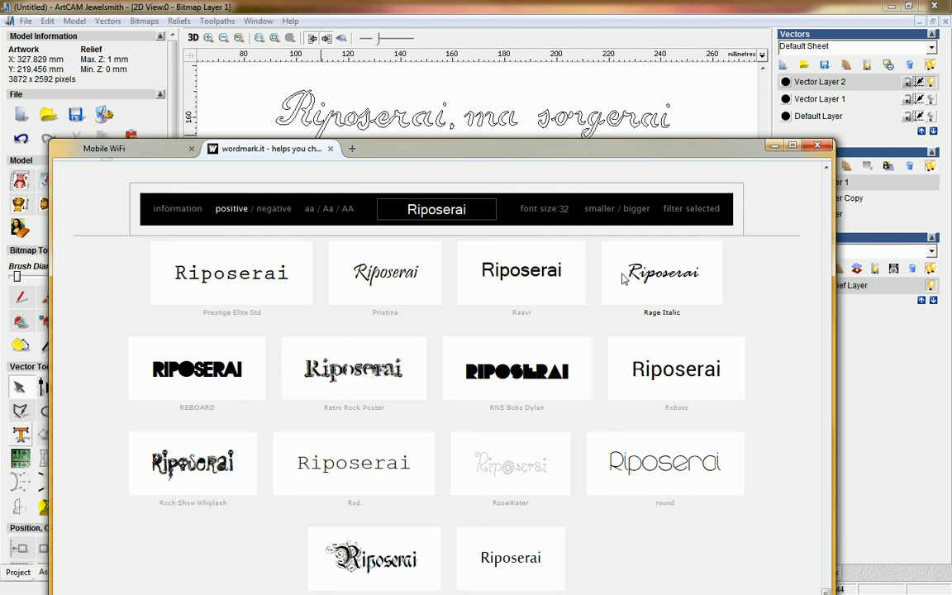
scroll(735, 369, down, 1)
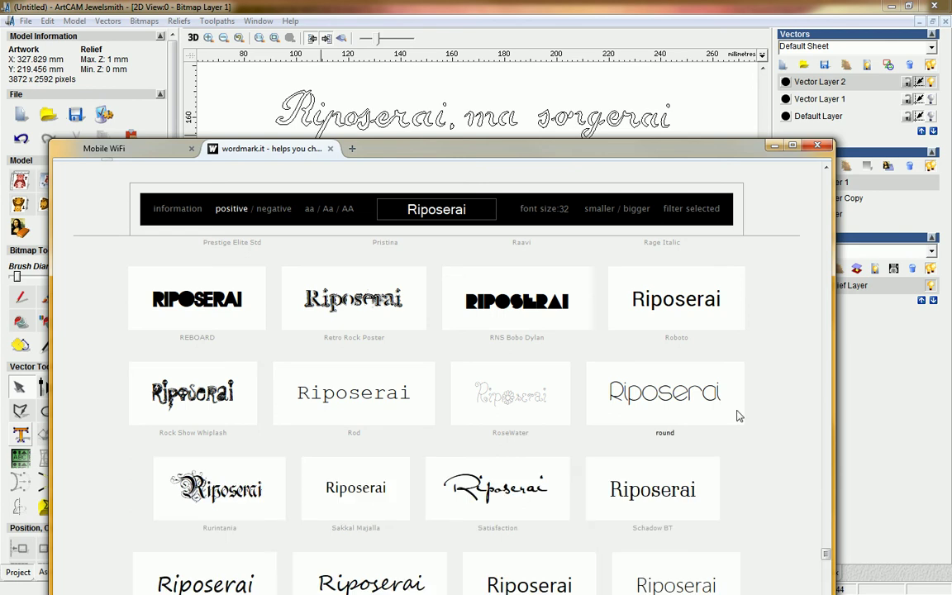
Step: Inspect the final batch of previews from Satisfaction to the end of the font list for a matching script
scroll(769, 399, down, 3)
scroll(769, 401, down, 3)
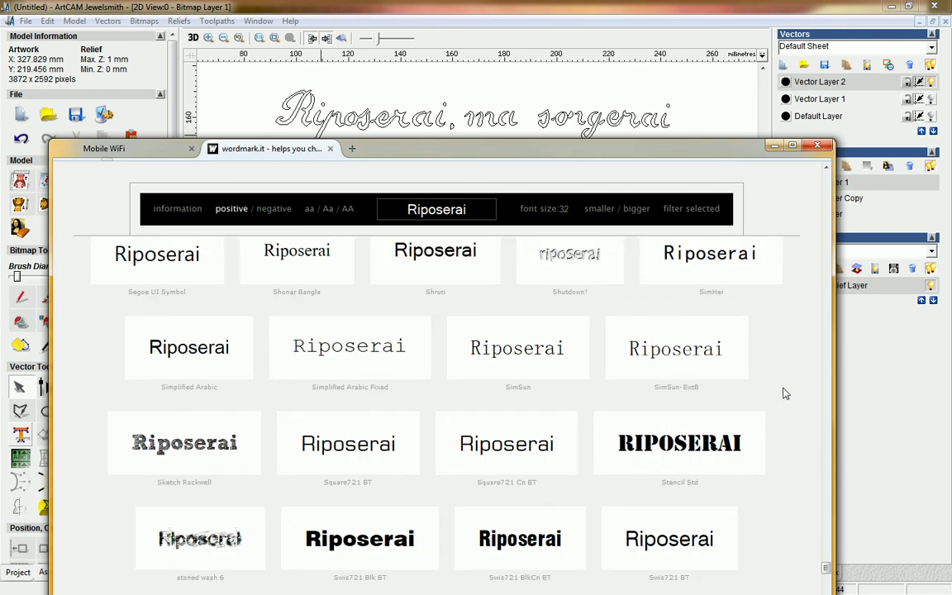
scroll(786, 392, down, 5)
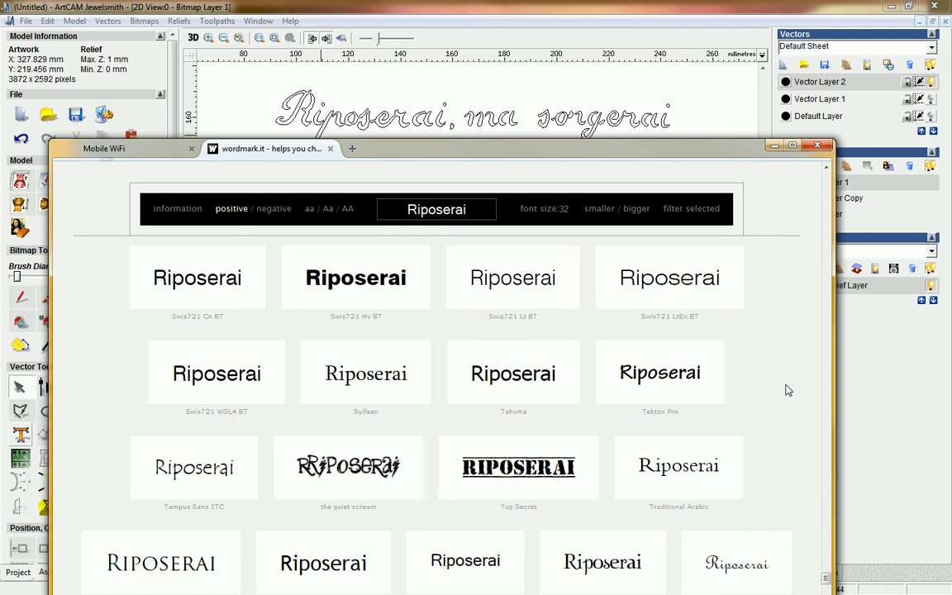
scroll(787, 389, down, 3)
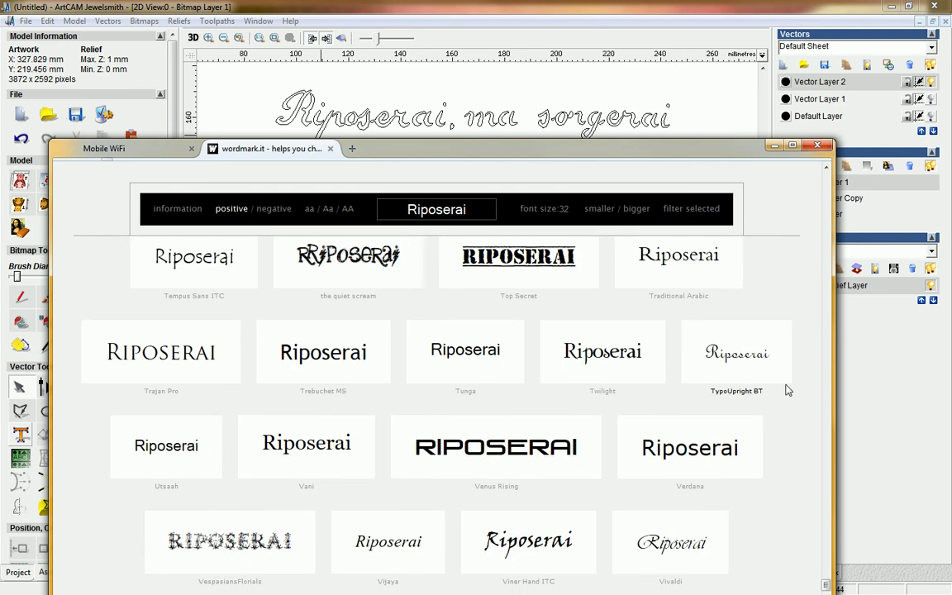
scroll(787, 389, down, 2)
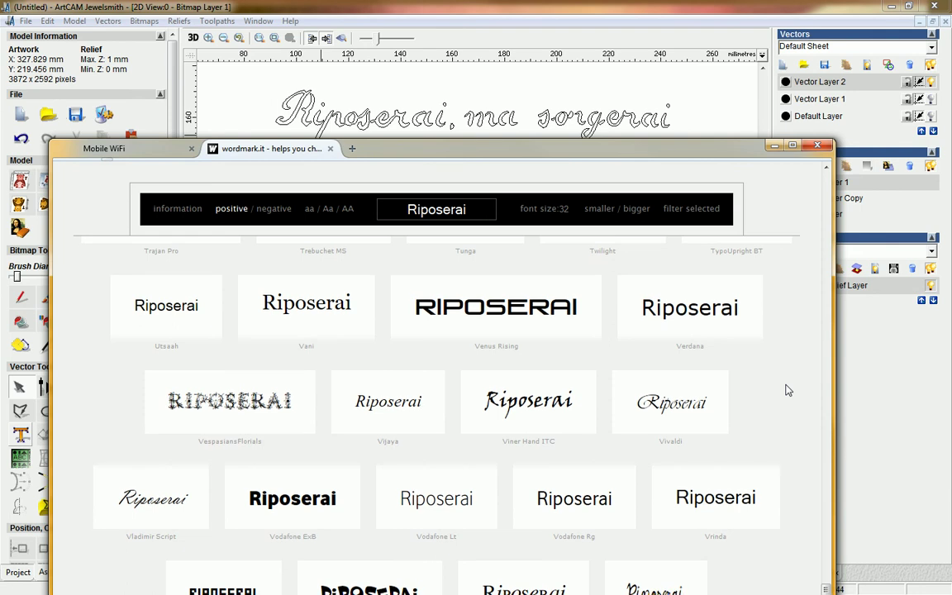
scroll(787, 390, down, 3)
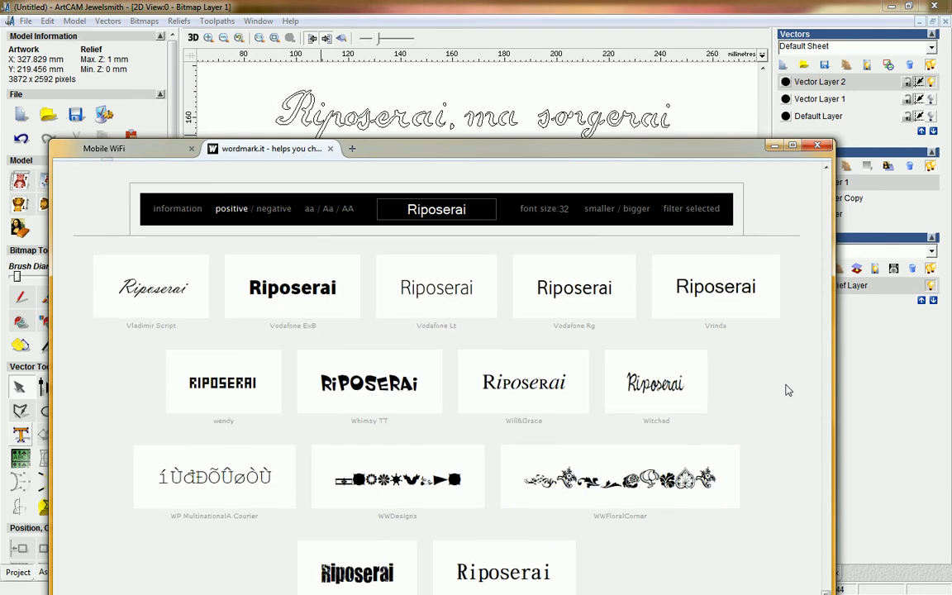
middle_click(784, 385)
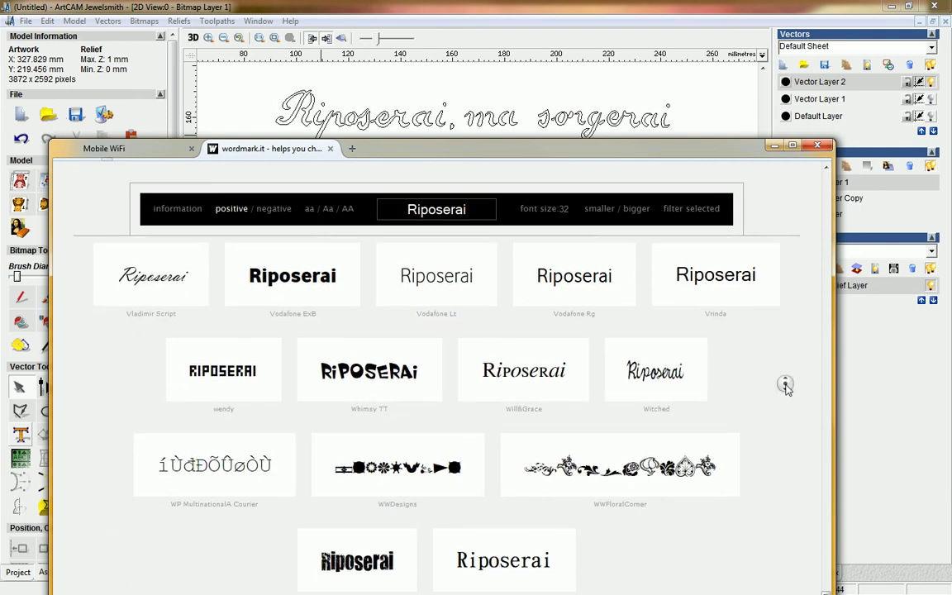
click(782, 390)
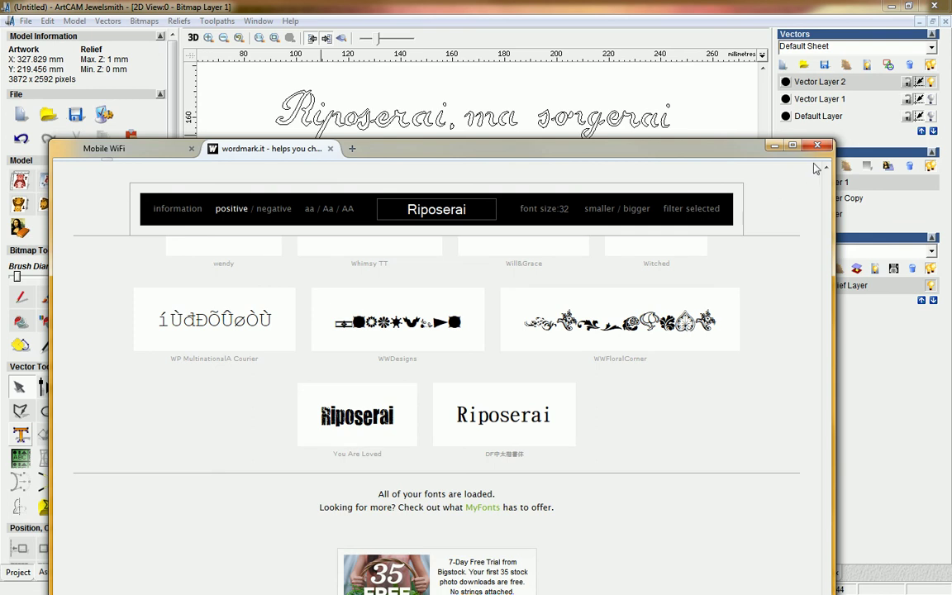
Step: Close the wordmark.it font preview page and switch back to ArtCAM
mouse_move(731, 139)
click(124, 149)
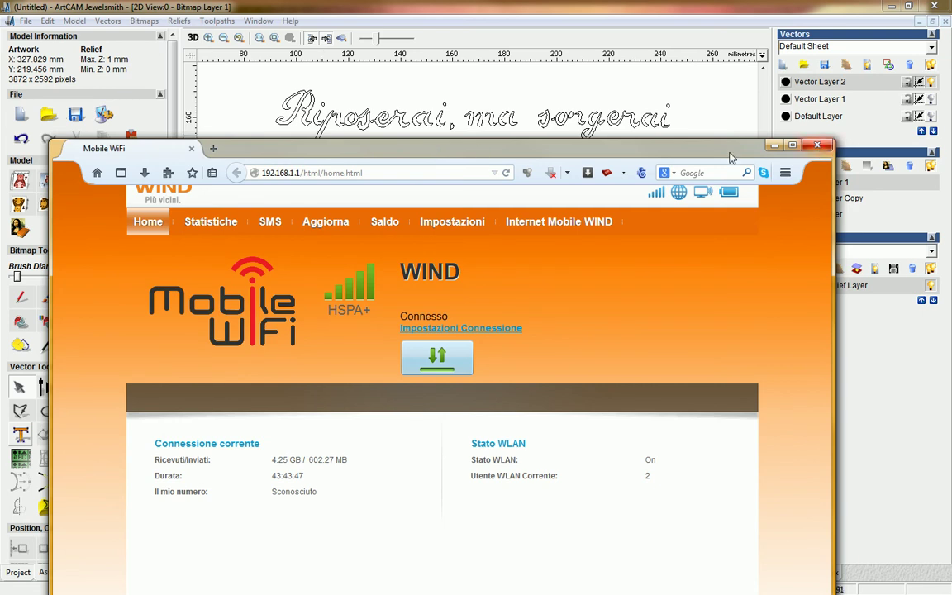
key(alt+Tab)
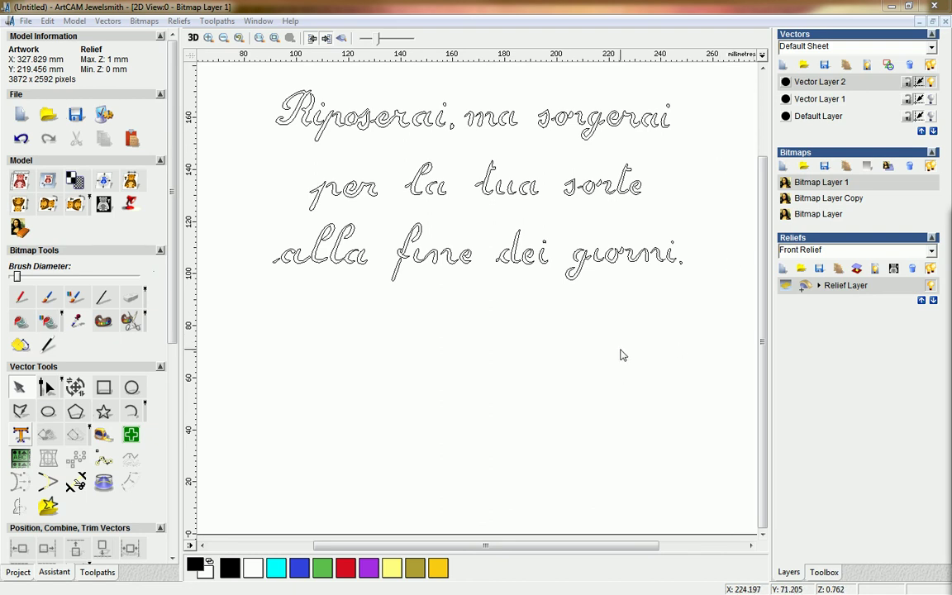
Step: Start a V-Bit Carving toolpath on all three lines of outlined lettering using the V-Bit 16 mm 90 degree tool
drag(232, 81, 694, 330)
click(97, 572)
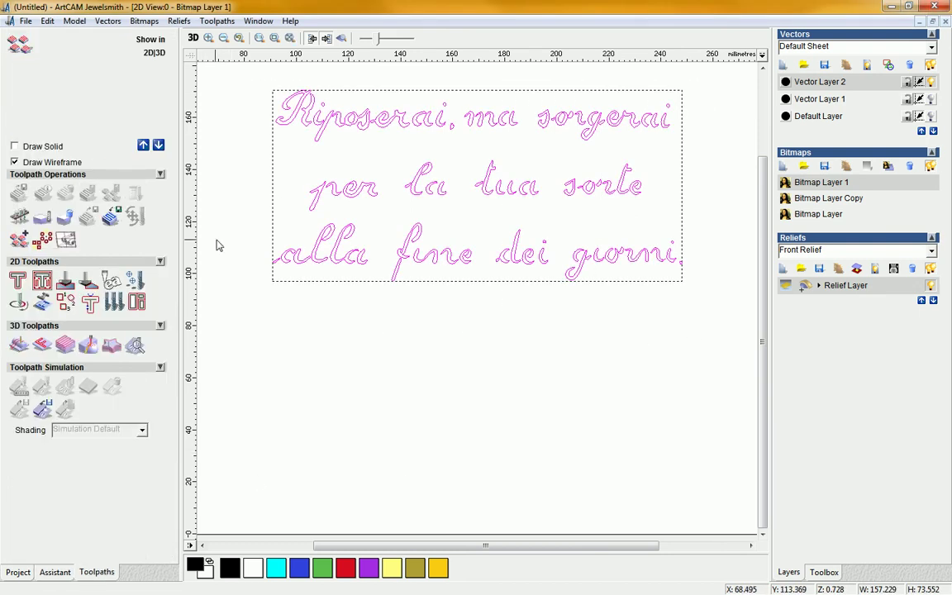
click(64, 281)
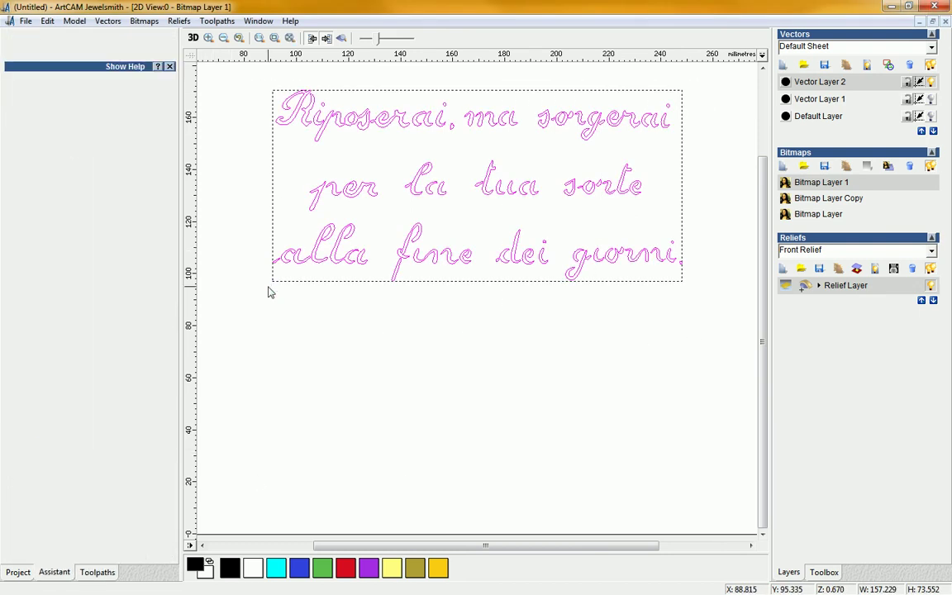
click(138, 148)
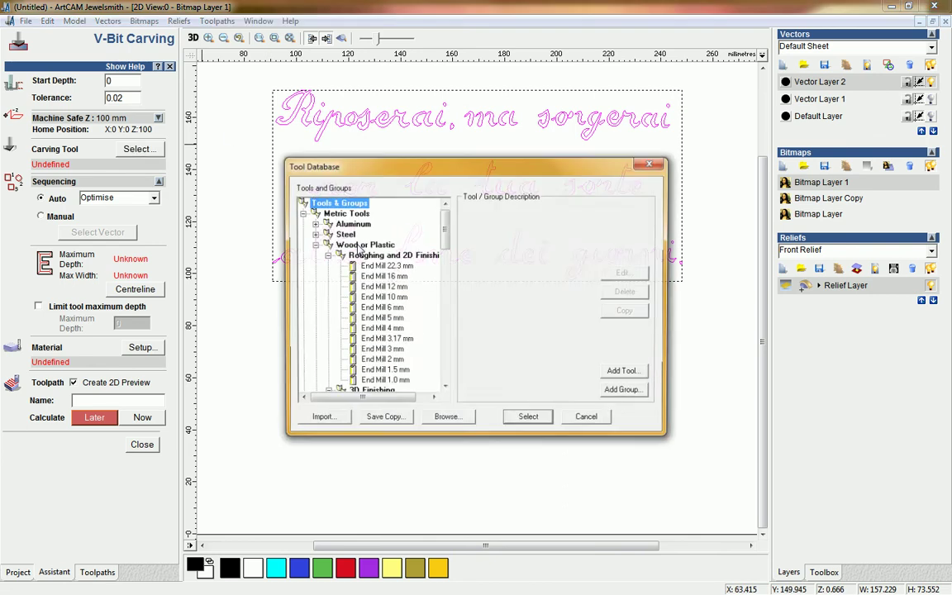
drag(445, 234, 453, 299)
click(394, 307)
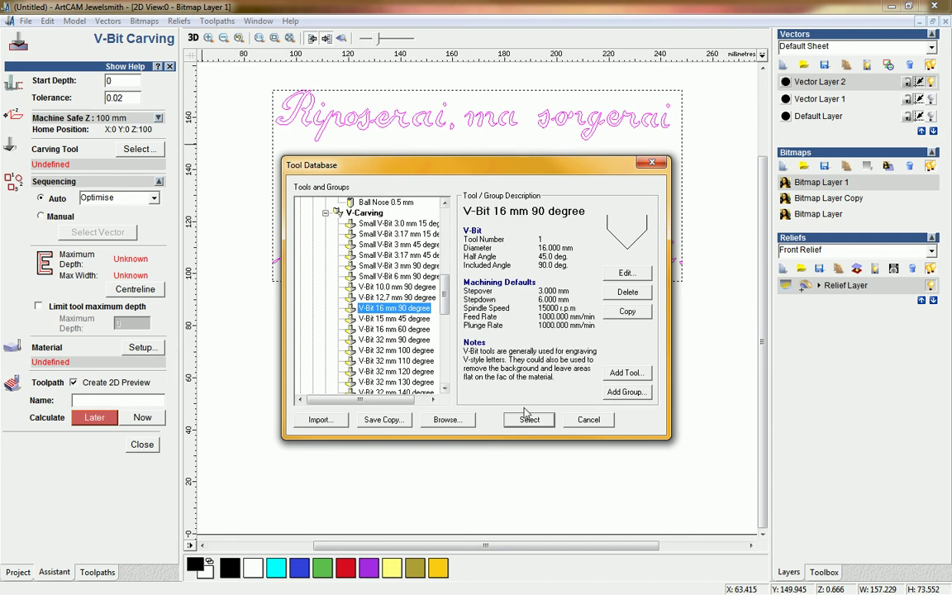
click(529, 421)
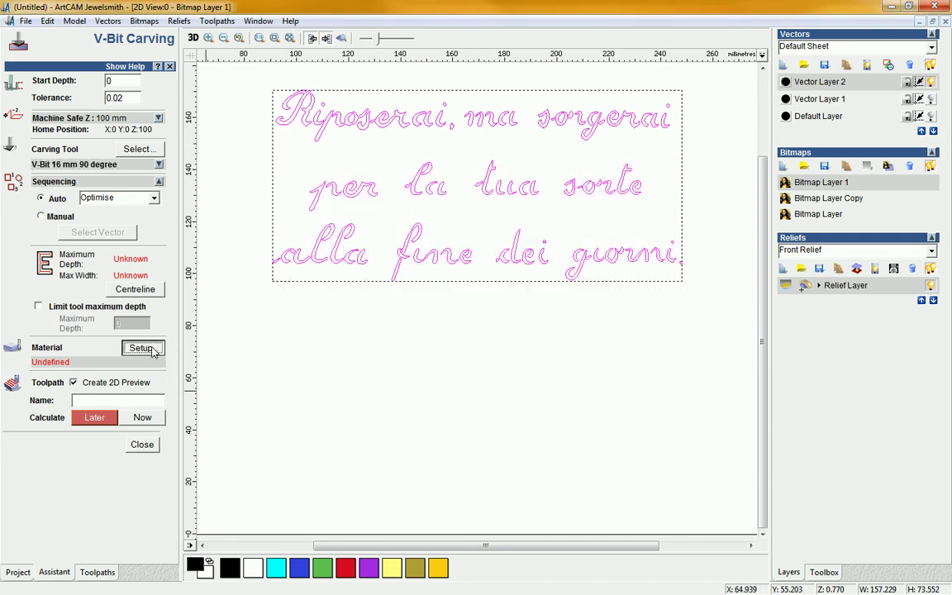
Step: Define the material as 1.0 mm thick with zero offsets and calculate the V-Bit Carving toolpath
click(141, 347)
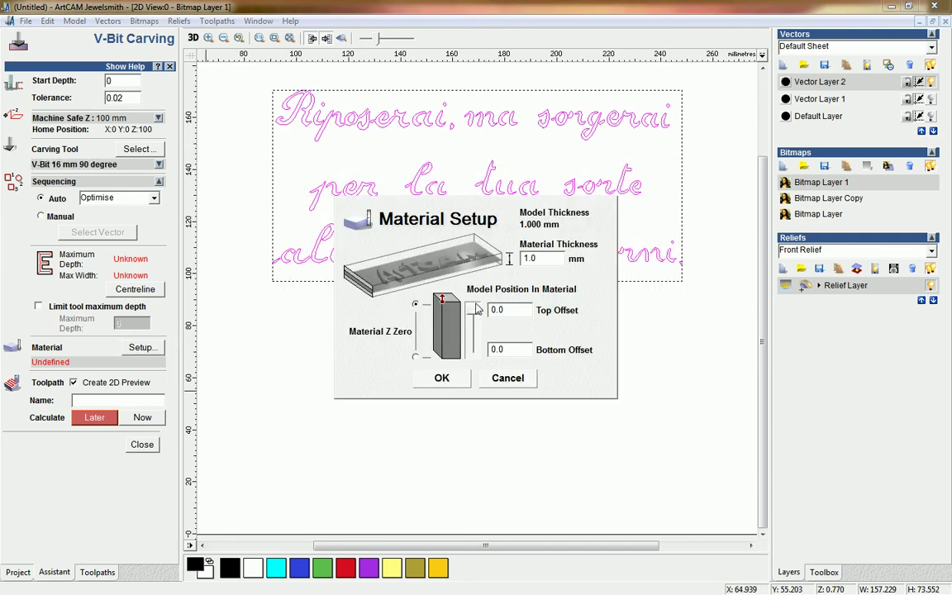
click(441, 378)
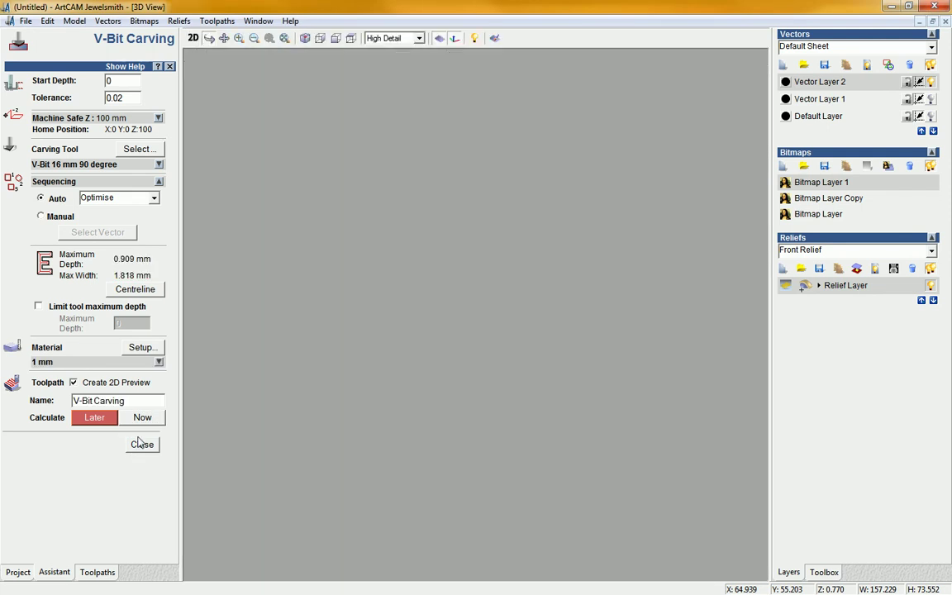
click(140, 444)
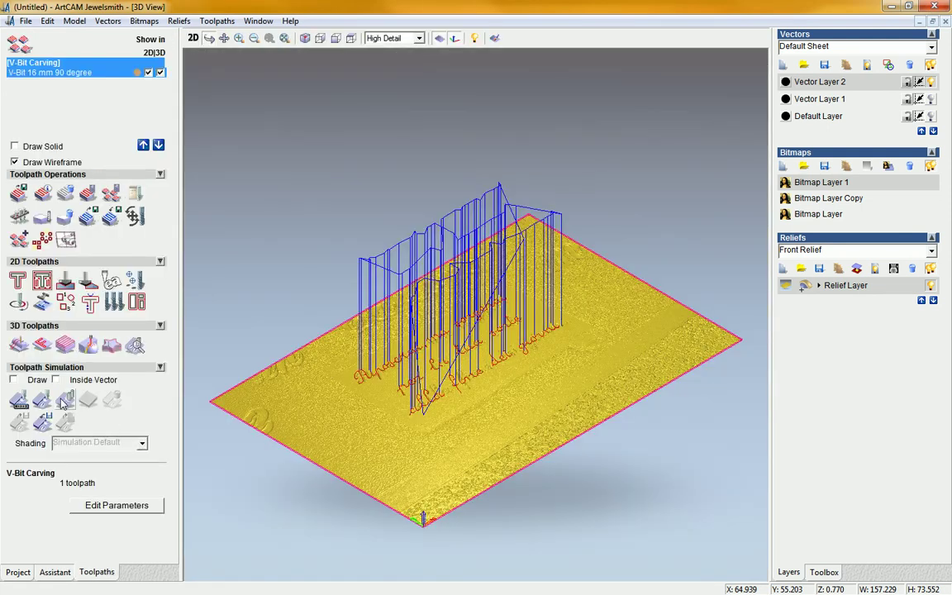
Step: Simulate the V-Bit Carving toolpath at Standard resolution and inspect the carved lettering up close in 3D
click(43, 403)
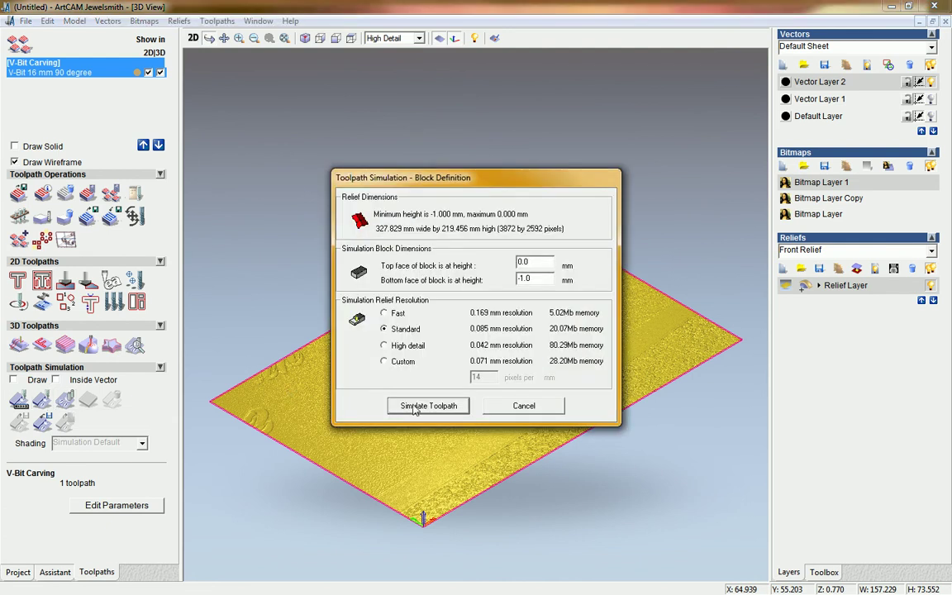
click(411, 404)
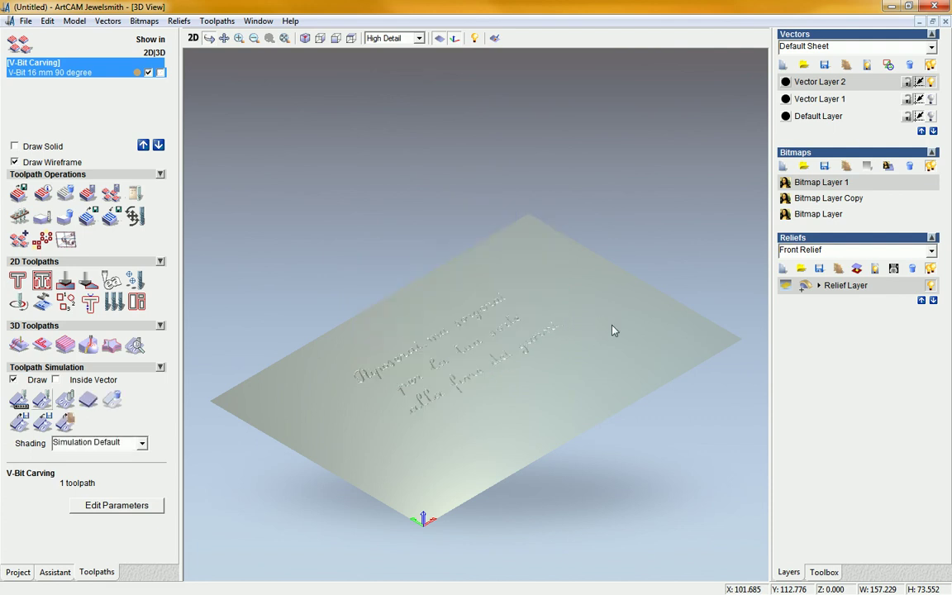
drag(617, 404, 546, 400)
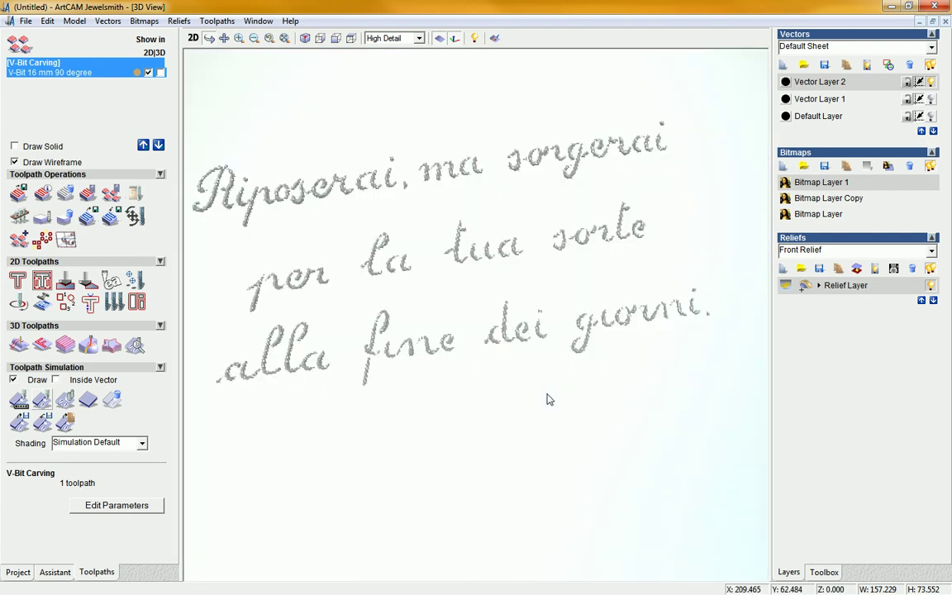